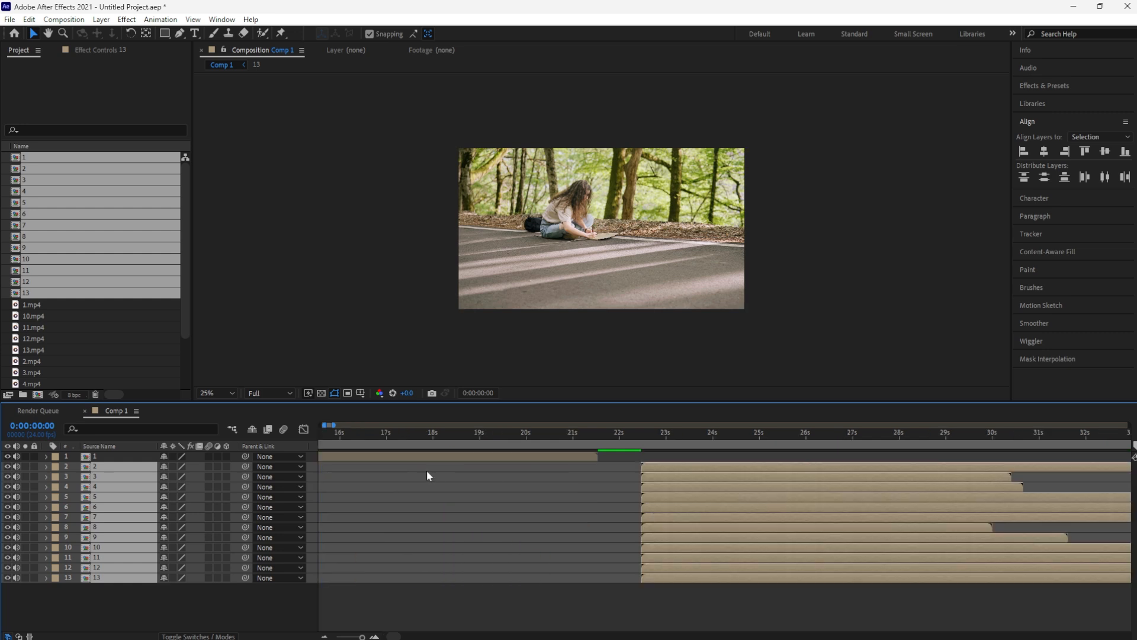
Start layers 2 to 13 at the end of layer 1, and layers 3 to 13 at the end of layer 2
left_click_drag(687, 468, 645, 468)
scroll(645, 468, "up", 3)
left_click(652, 467, "ctrl")
scroll(699, 467, "down", 3)
scroll(819, 462, "down", 3)
left_click_drag(474, 475, 705, 485)
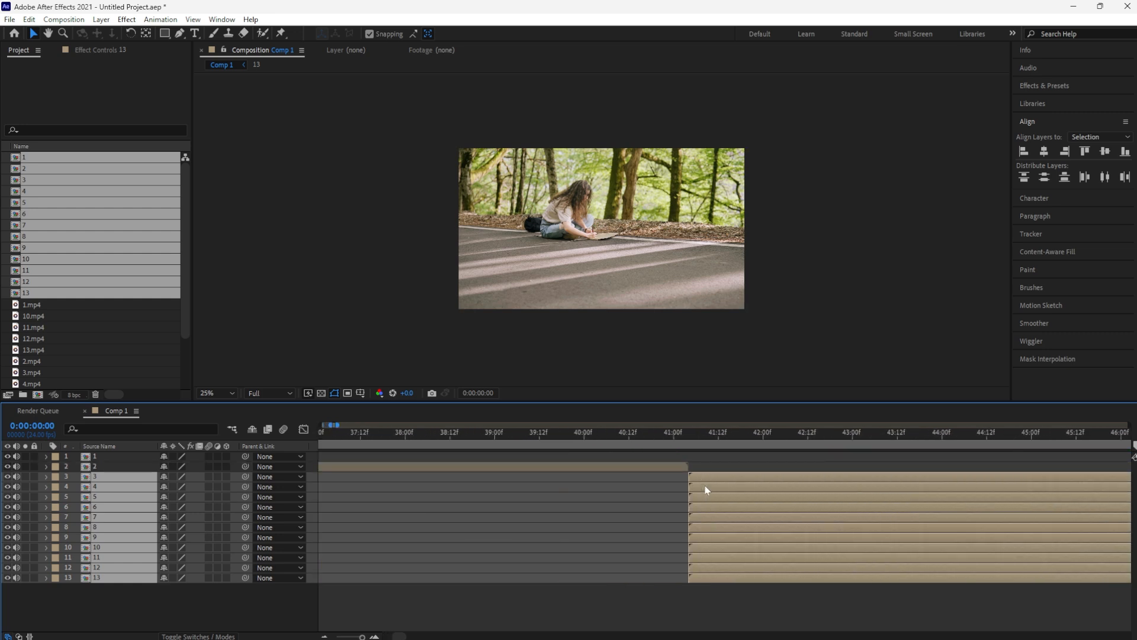
Continue staggering the remaining layers so layers 4, 5 and 6 each start where the previous layer ends
left_click(705, 477, "ctrl")
scroll(706, 483, "down", 3)
left_click_drag(543, 500, 902, 498)
left_click(901, 487, "ctrl")
scroll(900, 491, "down", 3)
left_click(711, 508, "ctrl")
Stagger layers 7 to 13 so each one starts where the preceding layer ends
left_click_drag(683, 519, 1057, 569)
left_click(759, 518, "ctrl")
left_click(453, 528, "ctrl")
left_click(498, 548, "ctrl")
left_click(1056, 568, "ctrl")
Trim the composition to a work area ending at layer 13's end, 0:03:17:10, and preview it from the start
scroll(592, 575, "down", 5)
left_click(410, 437)
scroll(410, 441, "up", 8)
left_click(521, 435)
key("n")
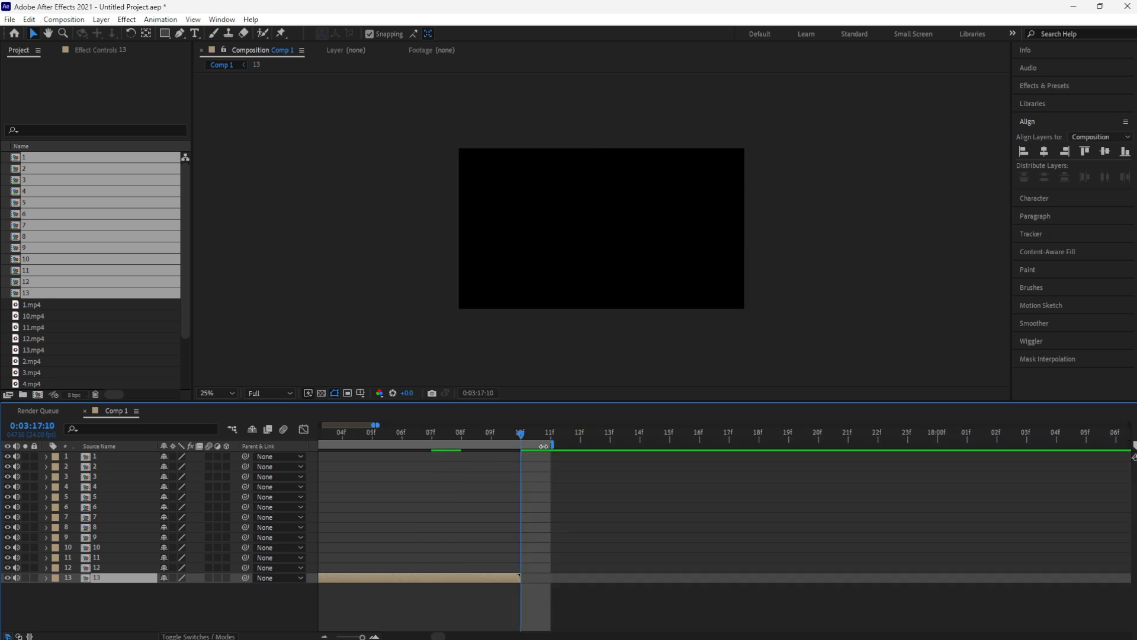
right_click(517, 445)
left_click(563, 475)
key("Home")
key("space")
left_click(232, 394)
left_click(231, 393)
left_click(272, 425)
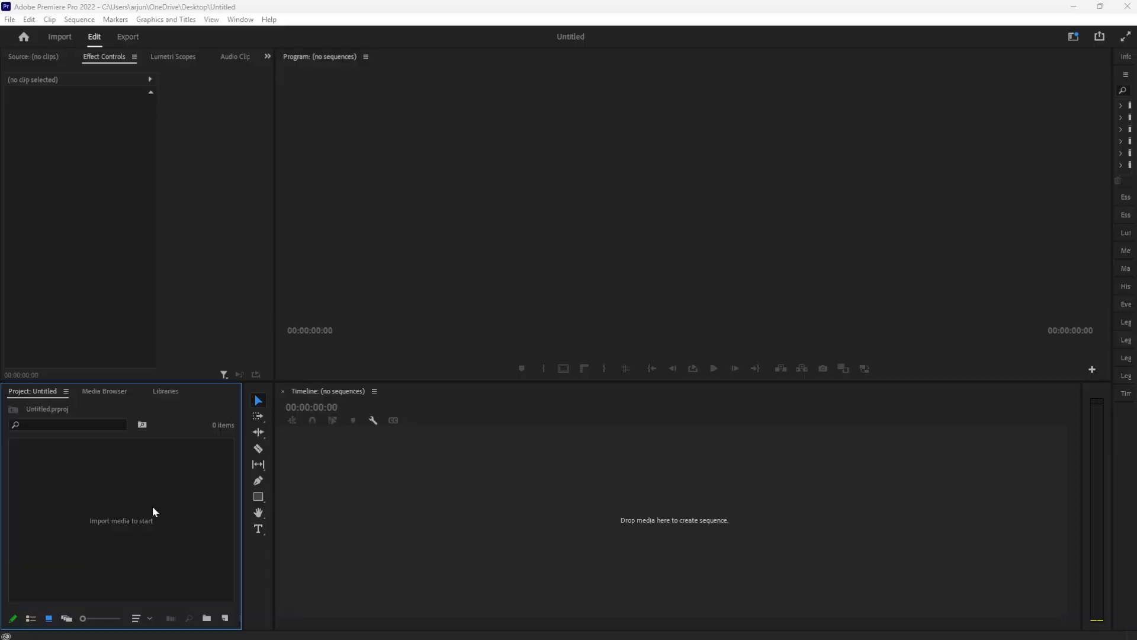
Switch to Premiere Pro and import all the video clips from the footage folder into the project
double_click(152, 508)
double_click(207, 200)
key("ctrl+a")
left_click(466, 340)
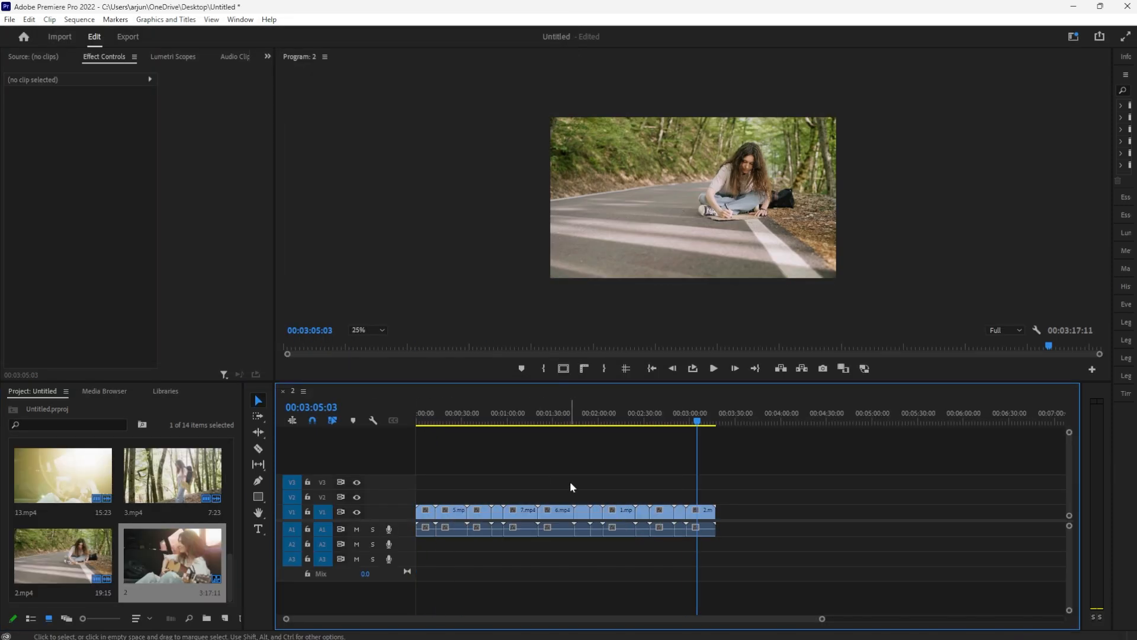
Unlink the audio from all clips in the sequence and delete the audio clips from track A1
left_click_drag(822, 618, 460, 621)
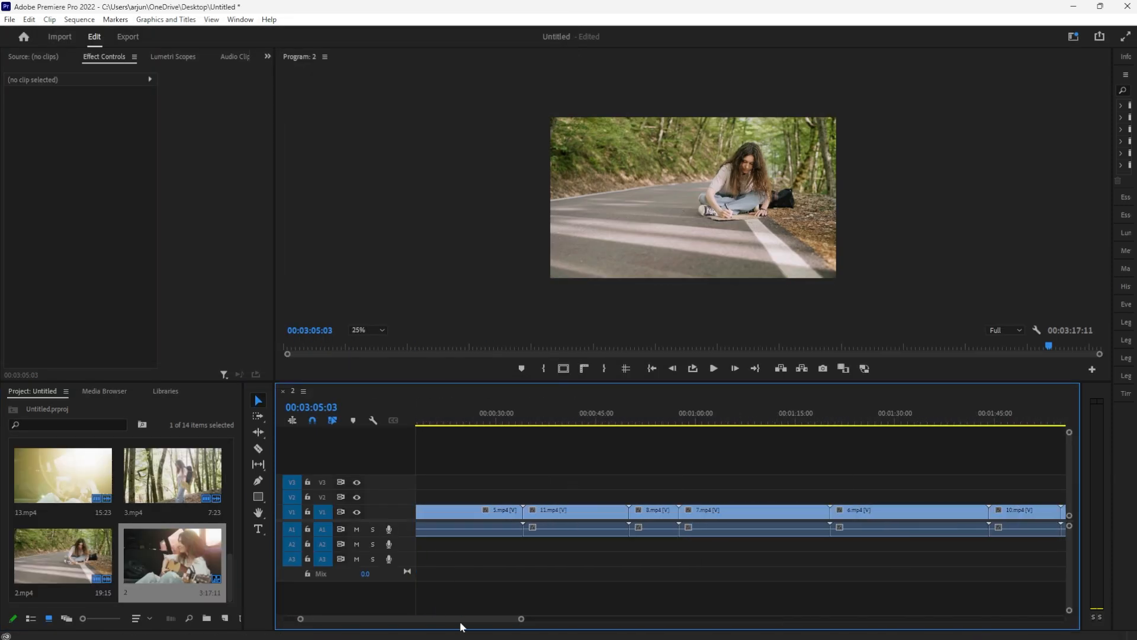
left_click_drag(459, 513, 460, 513)
left_click_drag(514, 618, 826, 619)
left_click_drag(770, 569, 432, 488)
right_click(444, 511)
left_click(491, 249)
left_click_drag(794, 537, 434, 530)
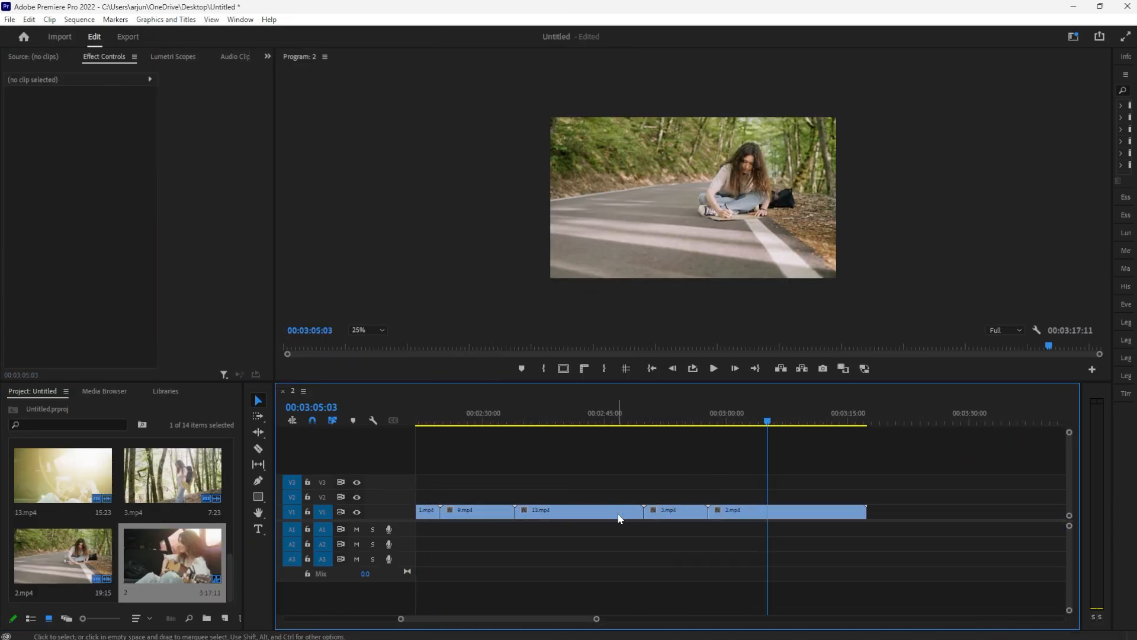
Move all the video clips in the sequence from track V1 up to track V2
scroll(618, 519, "up", 3)
mouse_move(541, 513)
left_mouse_down()
mouse_move(541, 500)
mouse_move(541, 513)
left_mouse_up()
scroll(541, 515, "down", 5)
left_click_drag(665, 473, 398, 539)
left_click_drag(491, 513, 491, 499)
scroll(490, 526, "up", 5)
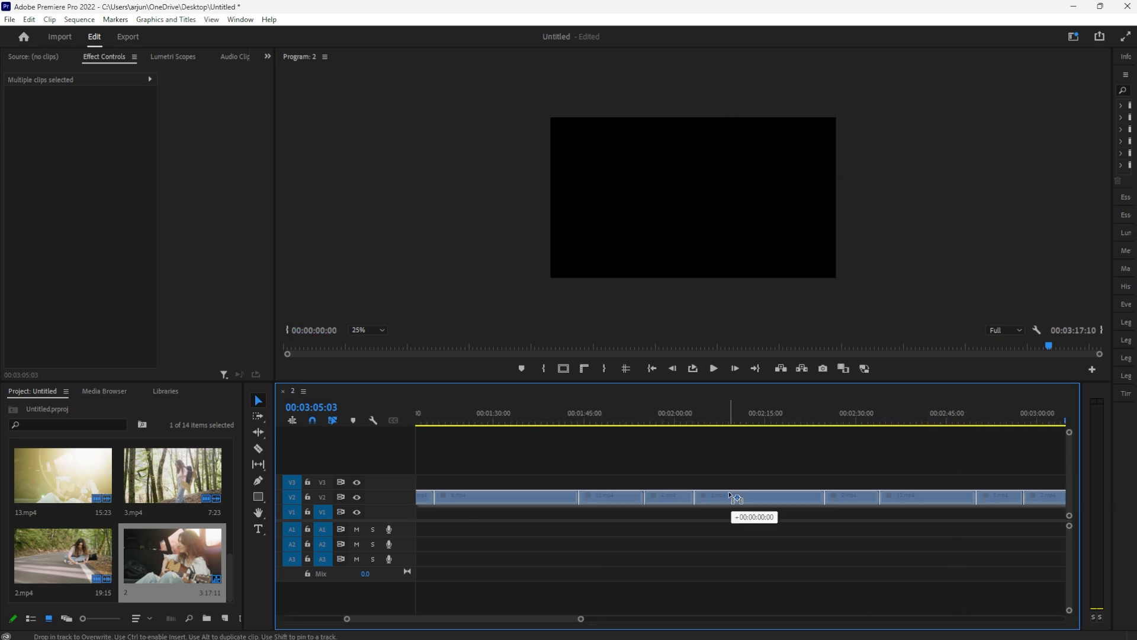
Hide track V2 and place 1.mp4 to 4.mp4 end to end on track V1 in numerical order
left_click_drag(731, 497, 438, 512)
left_click(357, 498)
left_click_drag(581, 619, 1062, 618)
left_click_drag(484, 511, 414, 510)
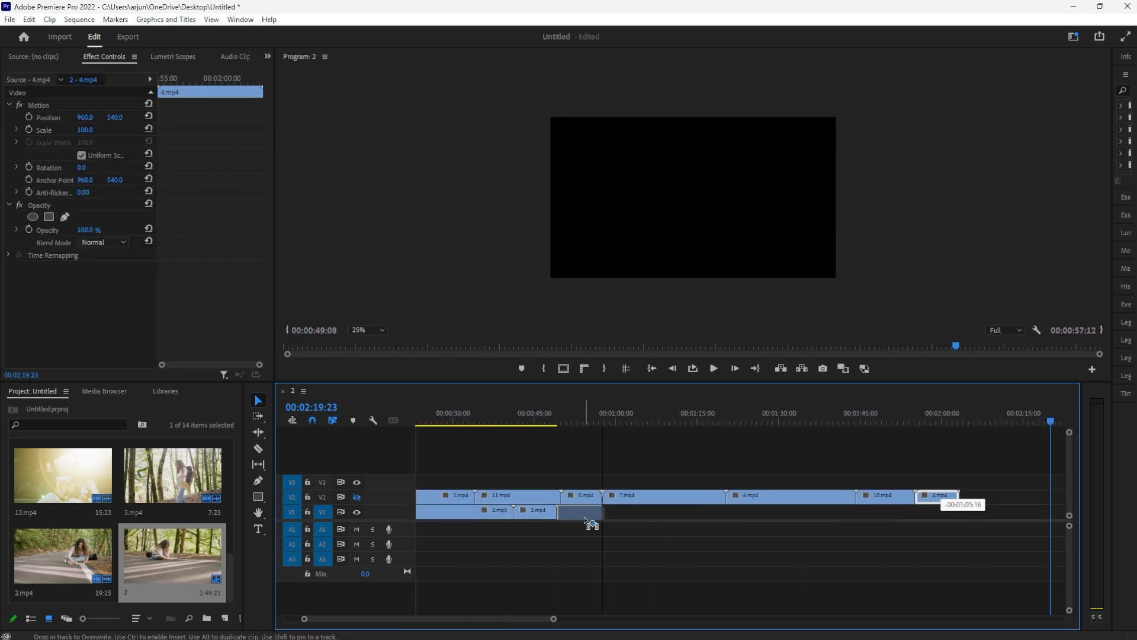
left_click_drag(586, 520, 589, 517)
Place the remaining clips from V2 onto V1 in numerical order, starting with 5.mp4
left_click_drag(554, 618, 588, 619)
left_click_drag(906, 445, 441, 498)
left_click_drag(452, 497, 1061, 483)
left_click(308, 497)
left_click_drag(512, 497, 688, 512)
scroll(688, 511, "down", 1)
left_click_drag(731, 498, 723, 512)
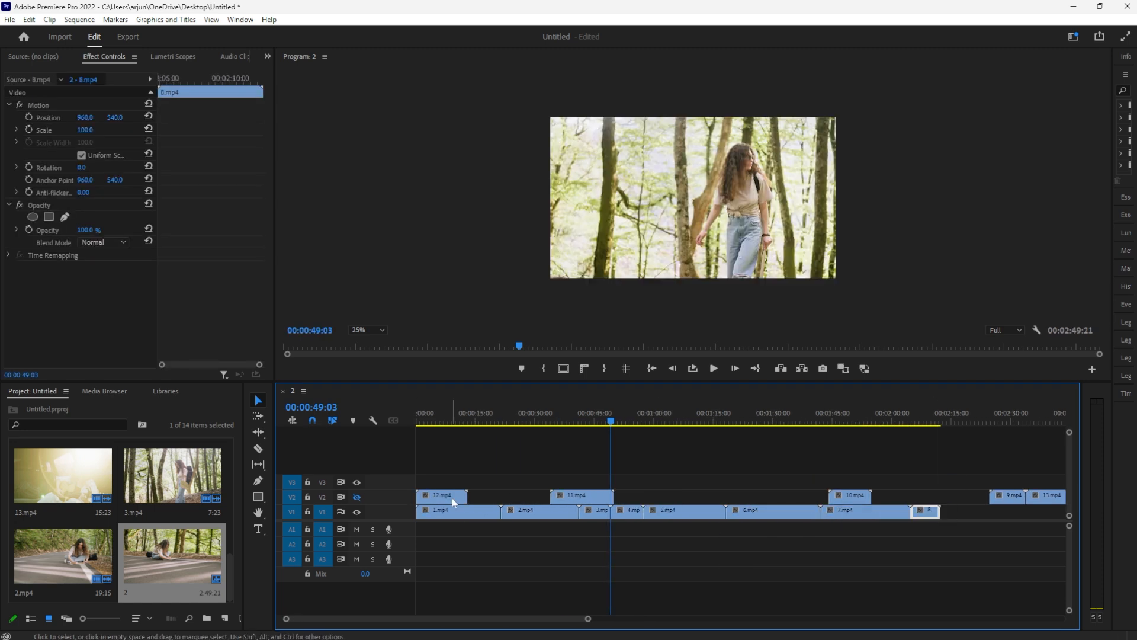
left_click_drag(831, 531, 556, 545)
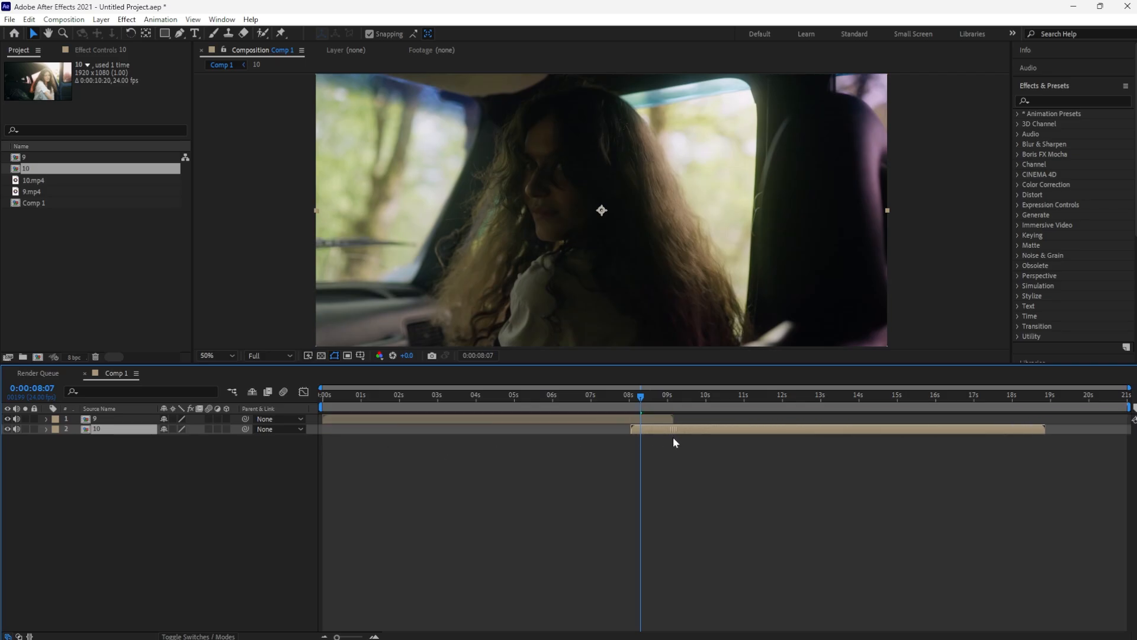
In After Effects, start layer 10 at 0:00:08:07, fade layer 9's opacity from 100% to 0% between 0:00:08:06 and 0:00:09:04, and preview it
left_click_drag(673, 442, 680, 442)
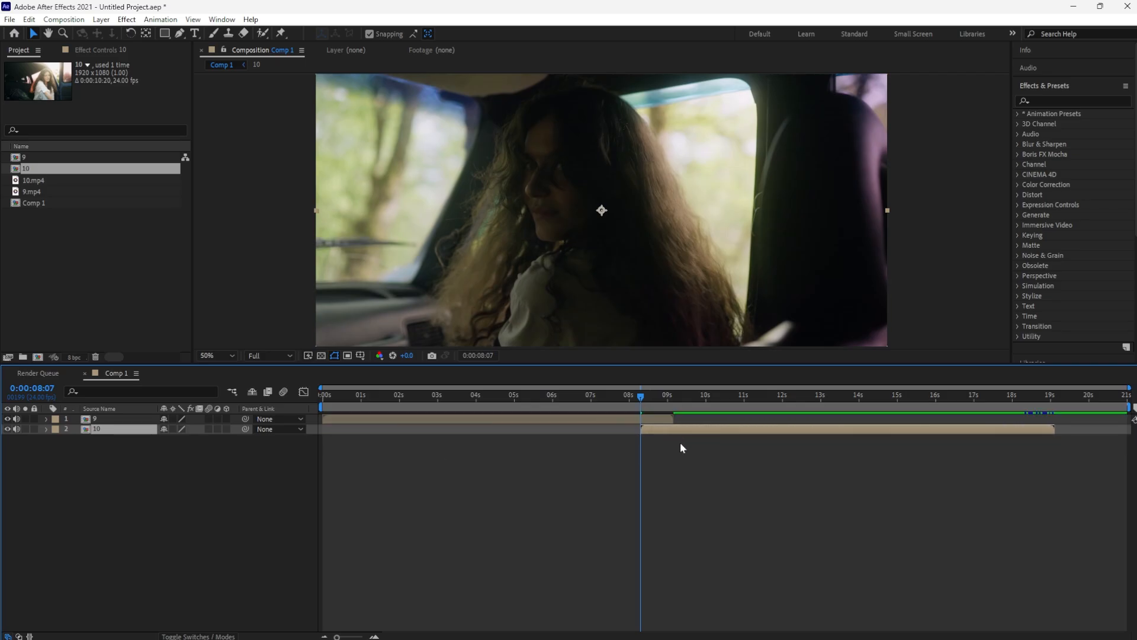
left_click_drag(640, 396, 638, 421)
left_click(651, 419)
key("alt+shift+t")
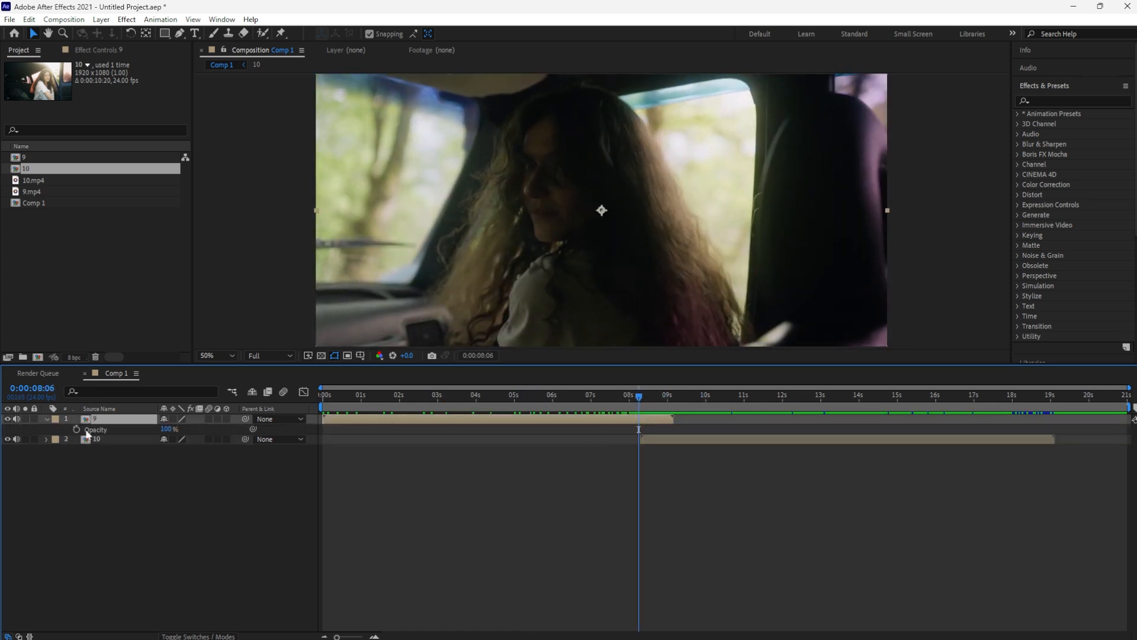
left_click(673, 395)
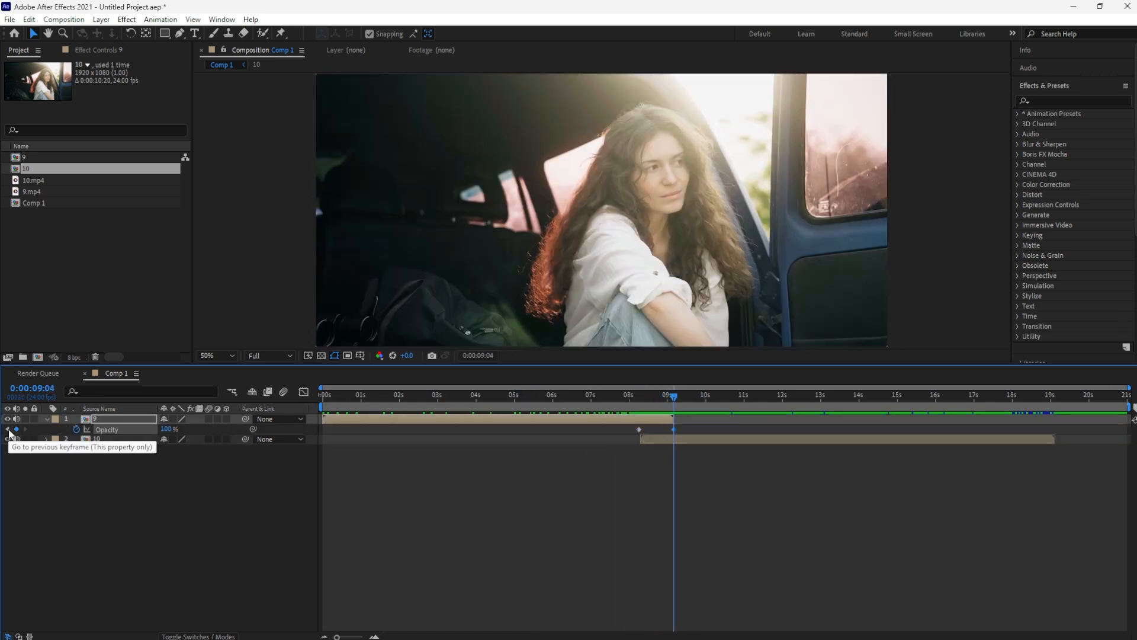
key("Home")
key("space")
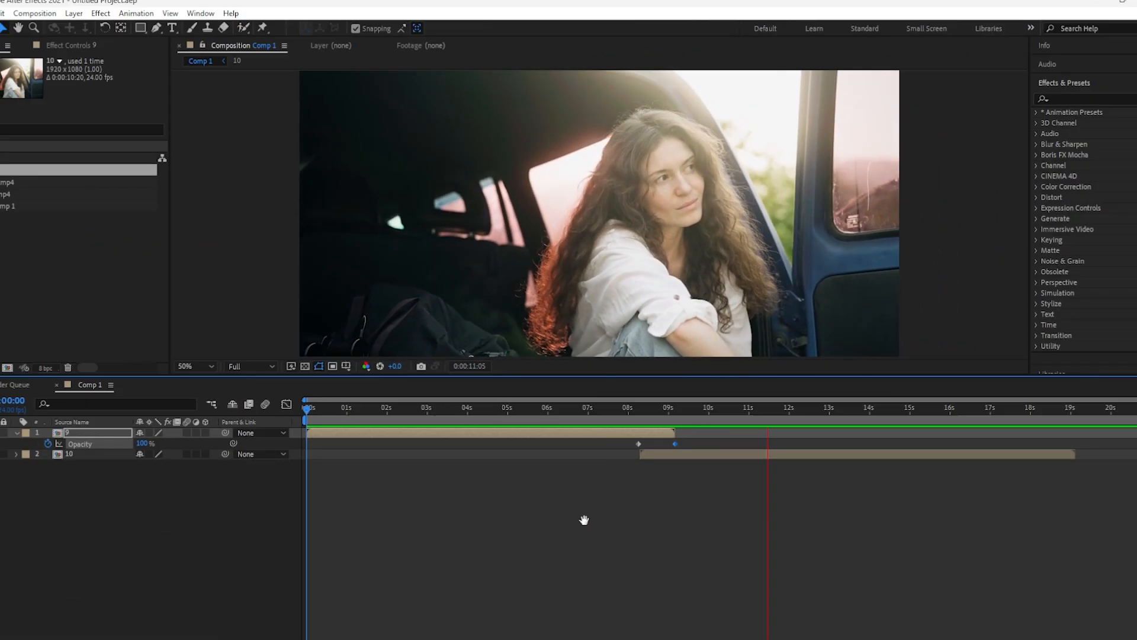
key("space")
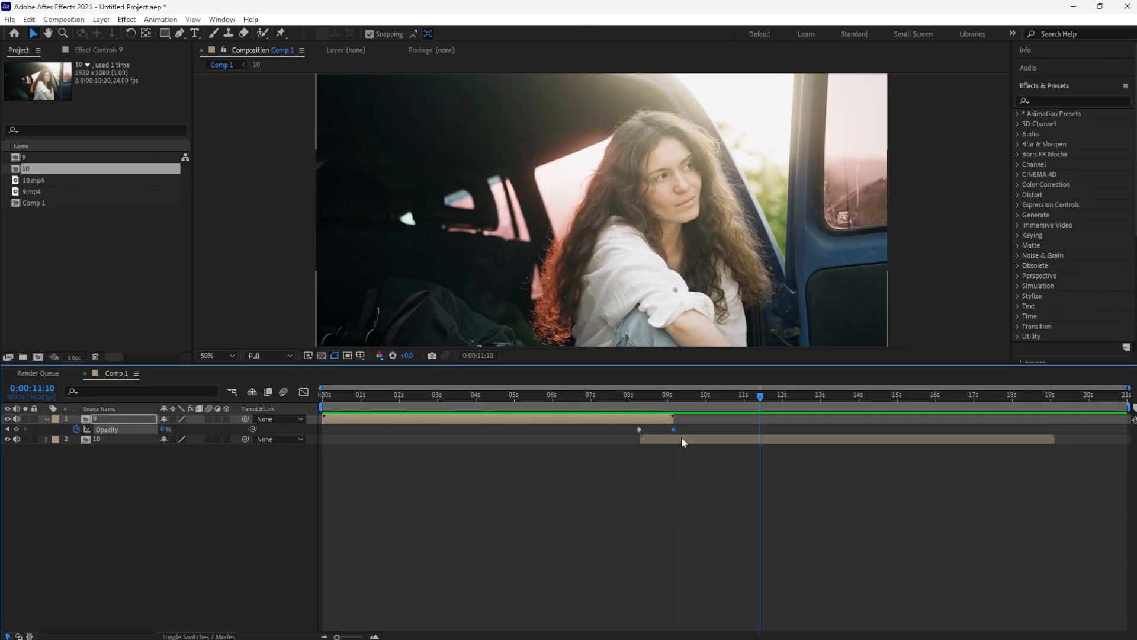
Apply Venetian Blinds to layer 9, raise its Transition Completion from 0% at 0:00:07:09 through a keyframe at 0:00:09:02, and preview it
left_click_drag(654, 442, 651, 443)
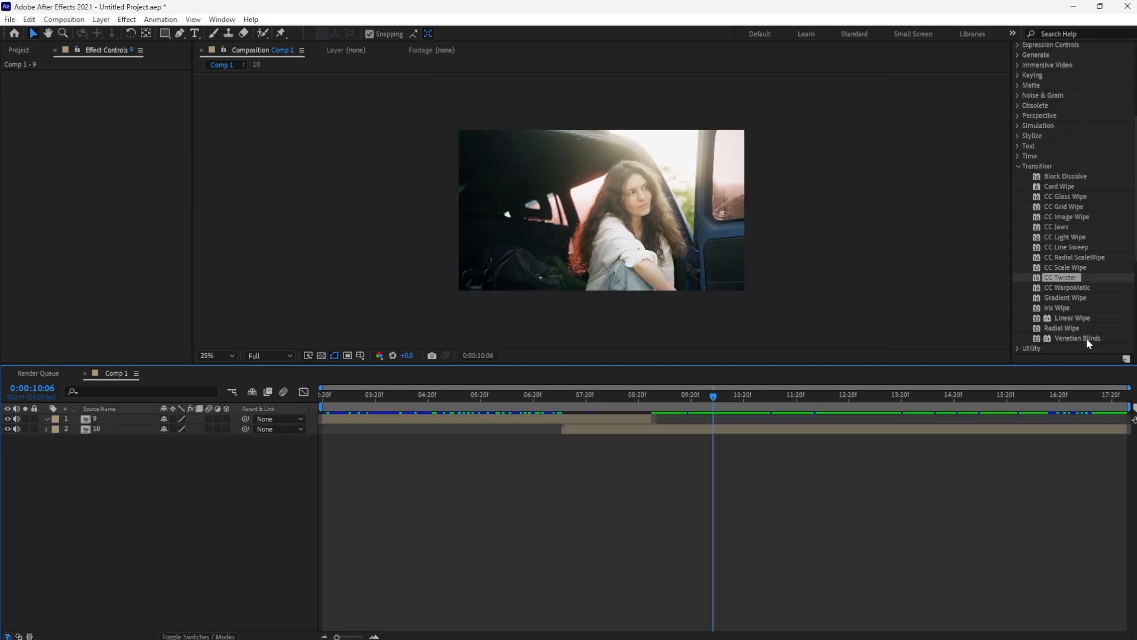
left_click_drag(1092, 356, 563, 421)
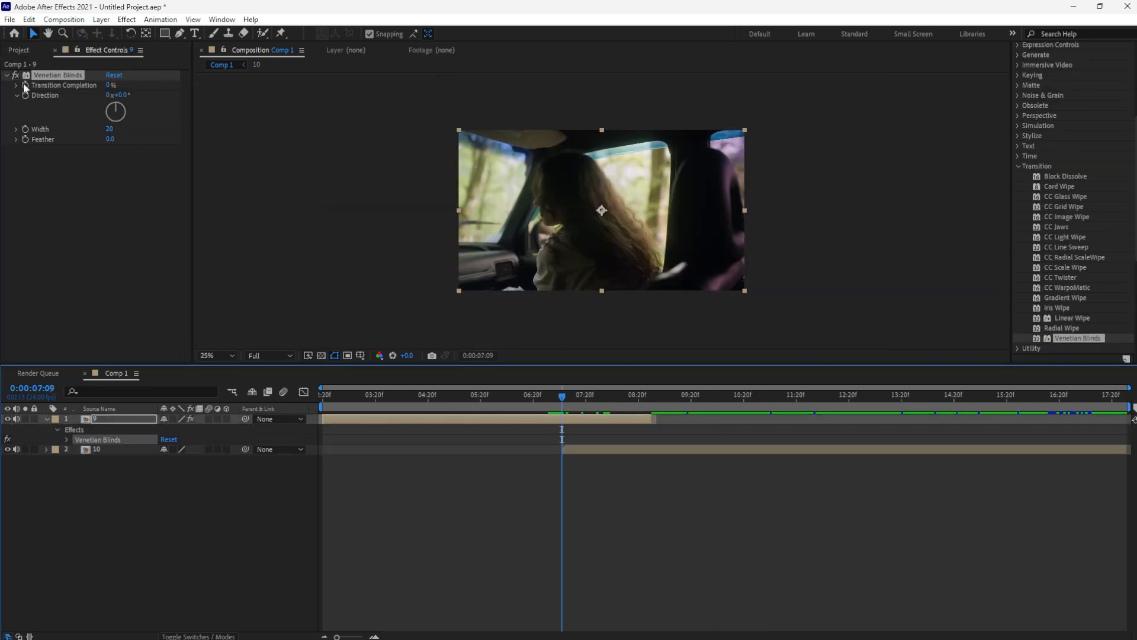
left_click_drag(646, 404, 651, 404)
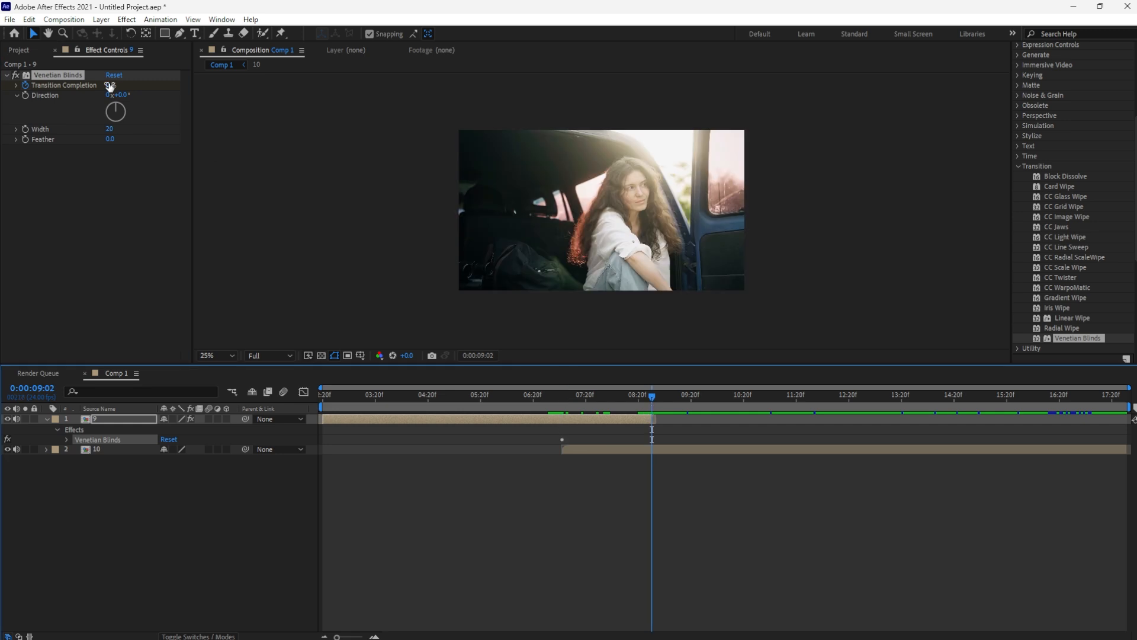
left_click_drag(109, 86, 580, 559)
key("space")
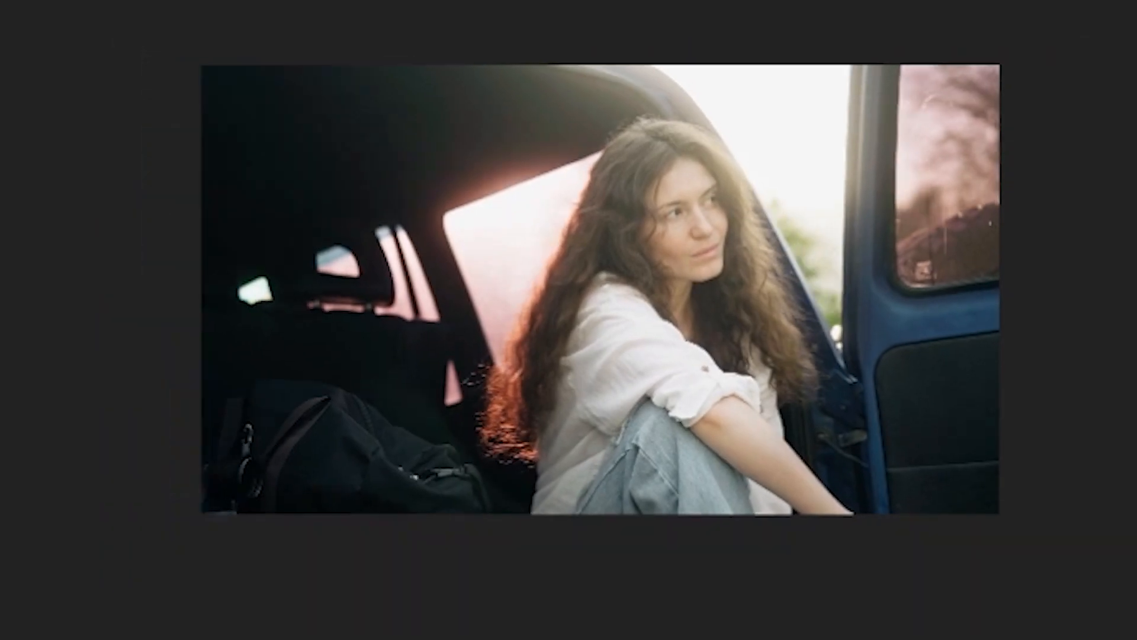
Add an adjustment layer above layers 9 and 10 and trim it to span 0:00:08:12 to 0:00:09:16
right_click(213, 481)
mouse_move(240, 490)
left_click(403, 588)
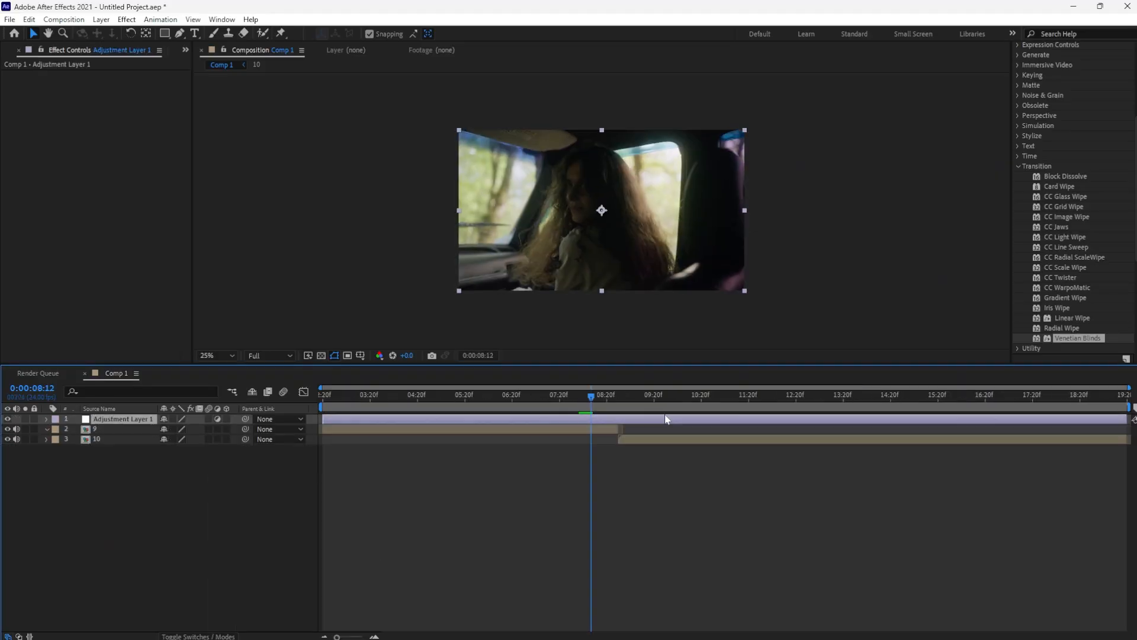
left_click_drag(591, 396, 646, 399)
key("ctrl+z")
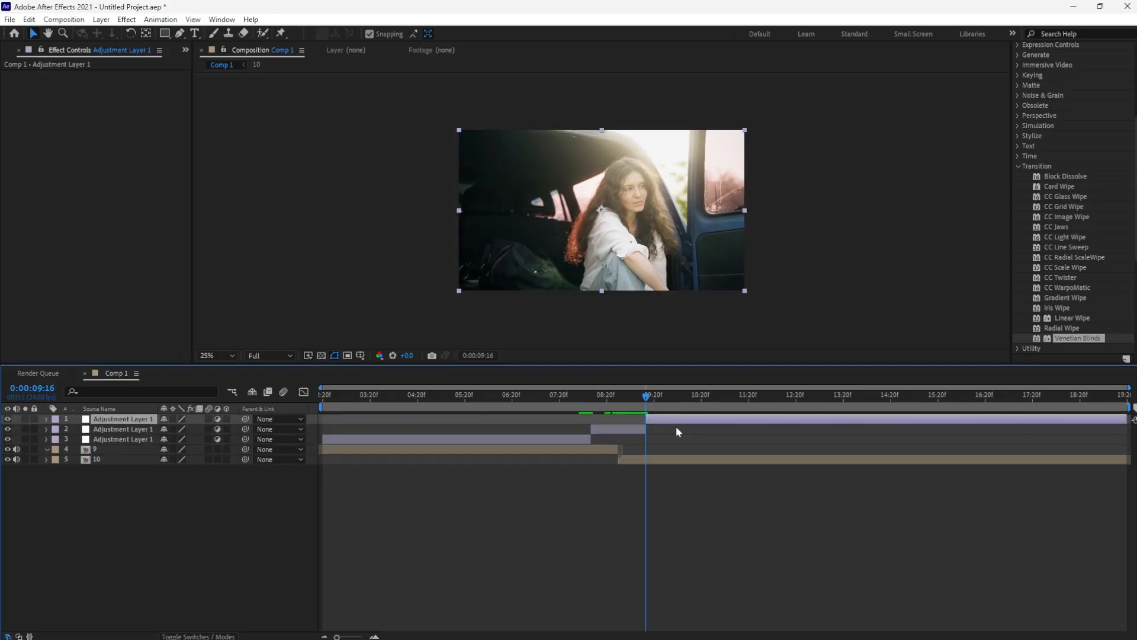
key("ctrl+z")
Apply CC Twister to the adjustment layer, keyframe Completion from 0% at its start to 50% at 0:00:09:02, and preview it
left_click_drag(1077, 278, 666, 417)
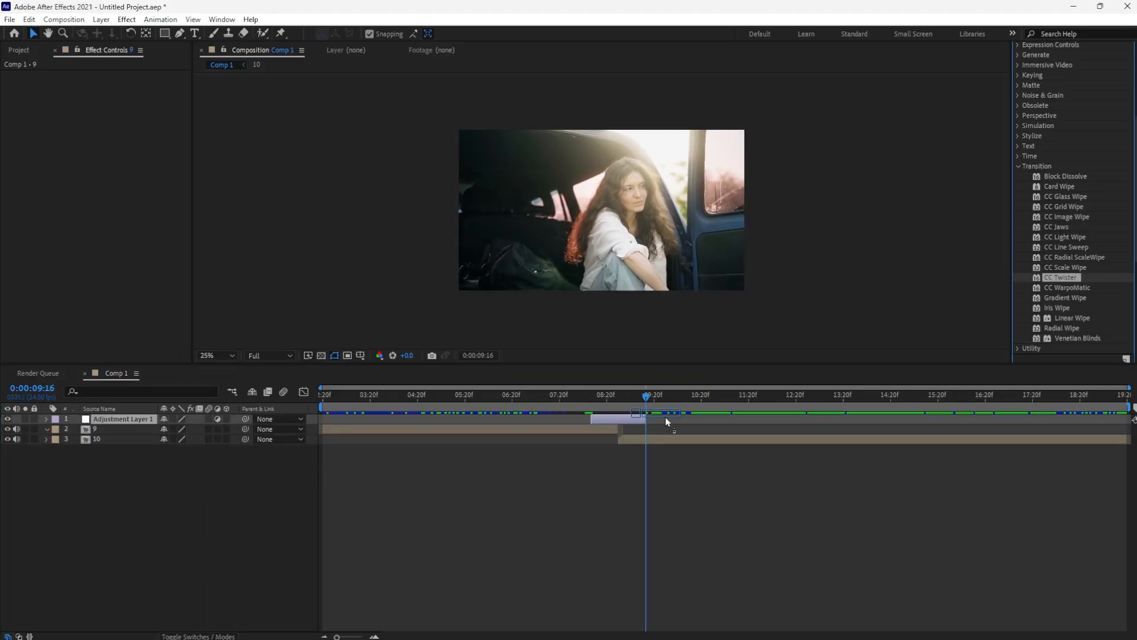
left_click(591, 393)
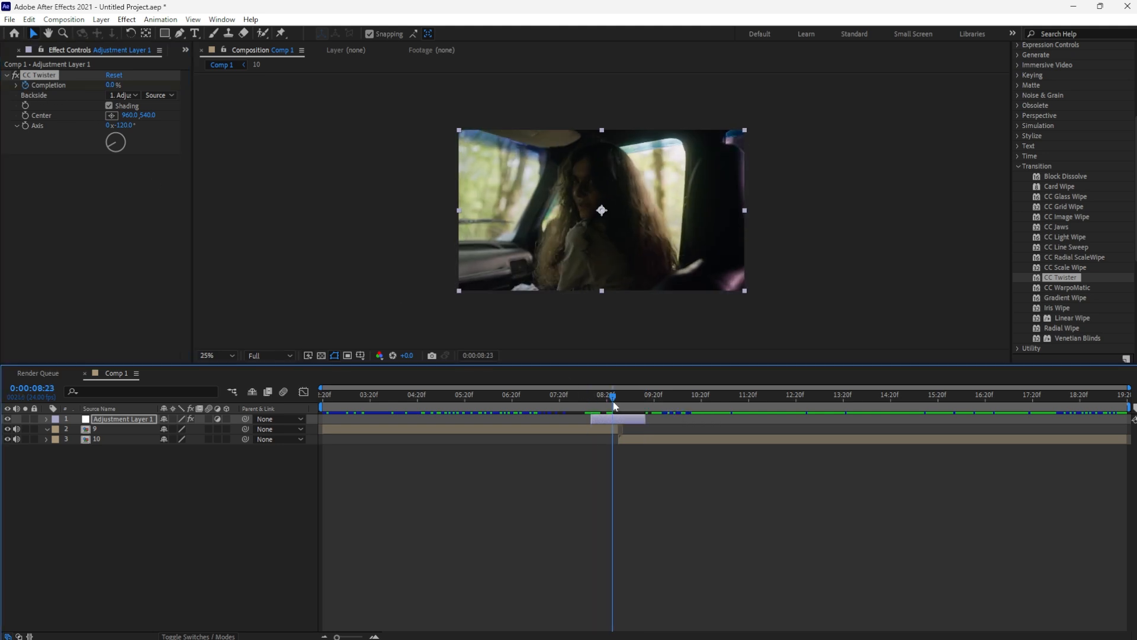
left_click(112, 85)
type("50")
key("Return")
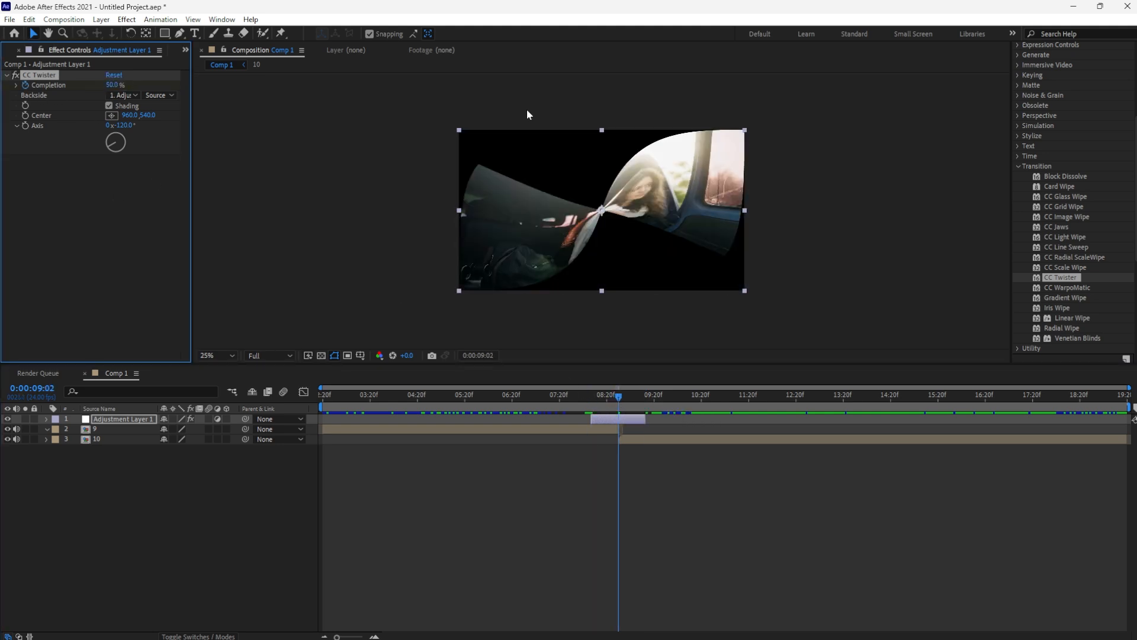
key("space")
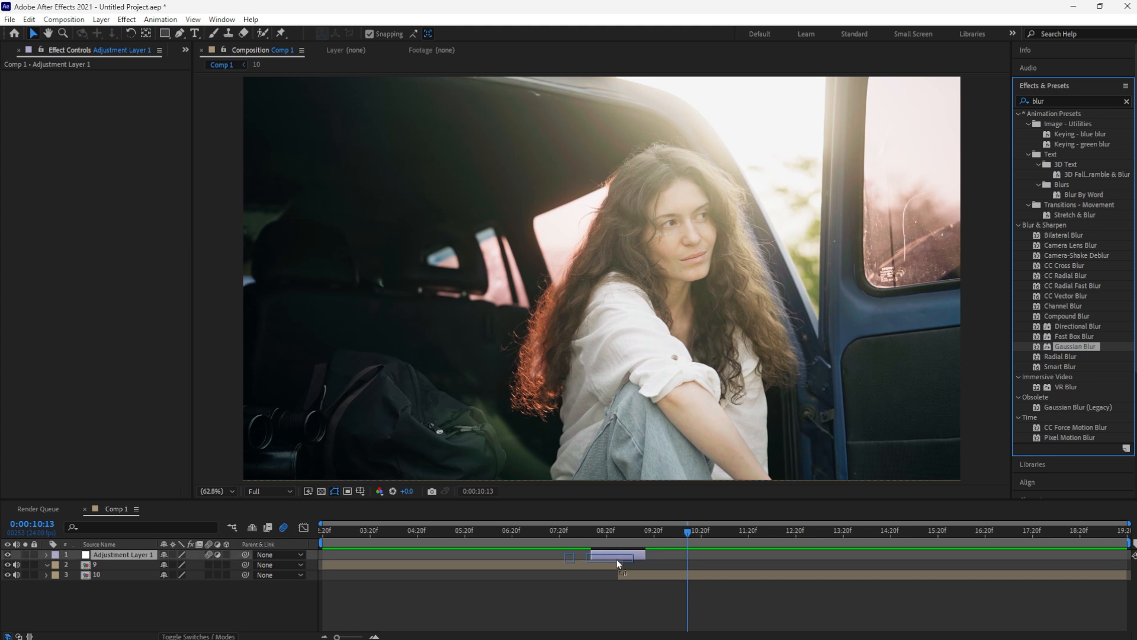
Apply Gaussian Blur to the adjustment layer and keyframe Blurriness at 0 at its start, 691.5 at 0:00:08:11 and 0 at 0:00:09:01
key("space")
key("u")
left_click(591, 536)
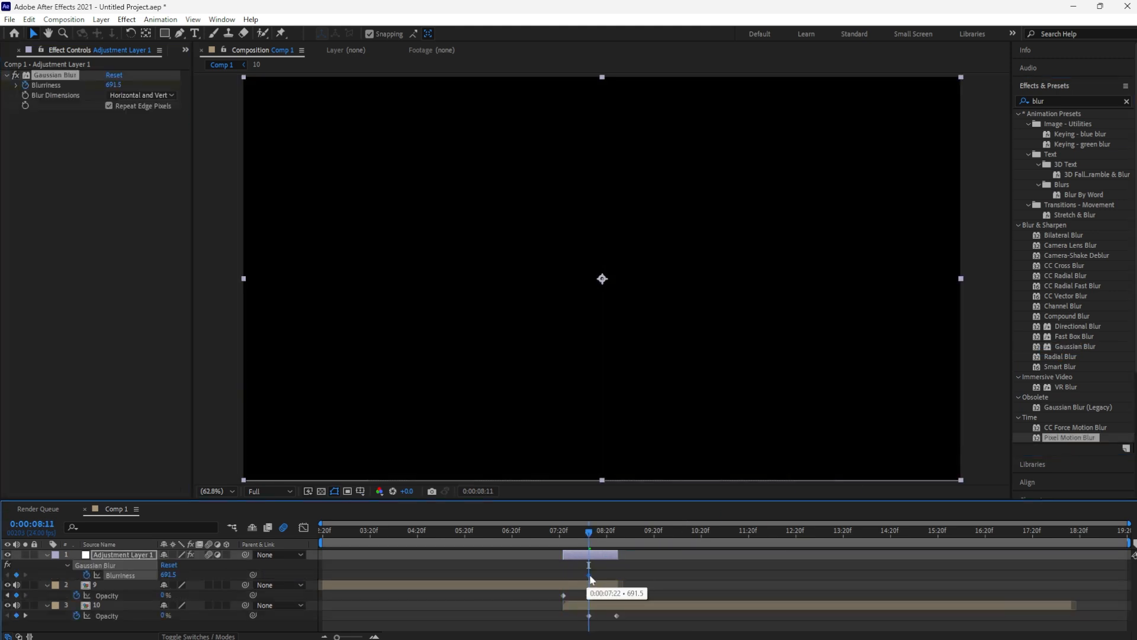
key("j")
left_click(112, 86)
type("0")
key("Return")
key("k")
key("k")
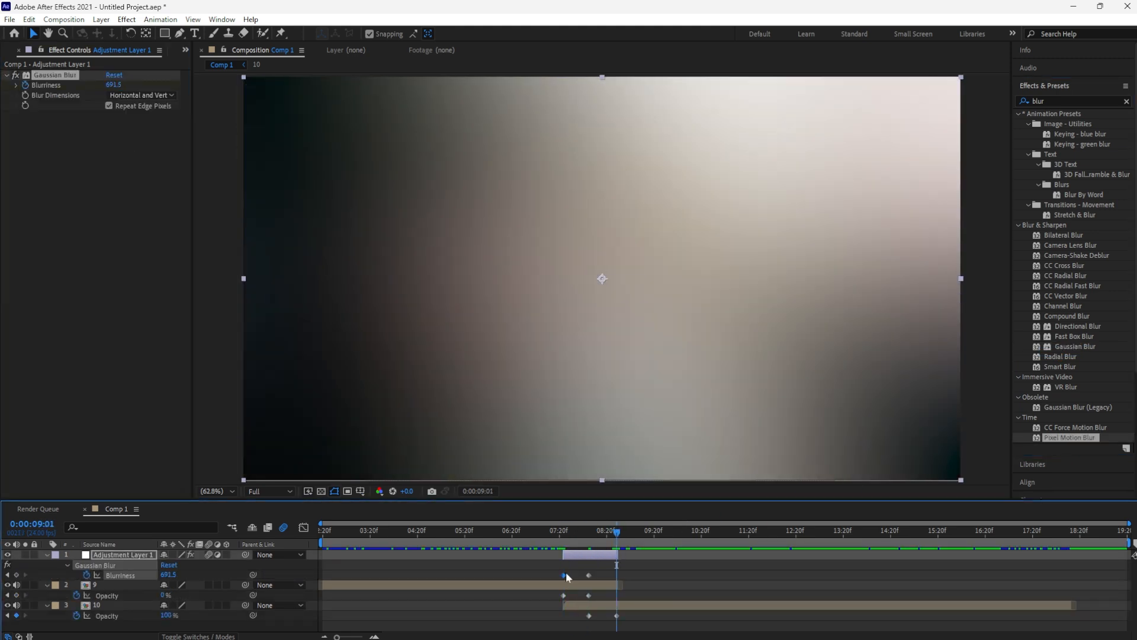
left_click(564, 575)
key("ctrl+c")
key("ctrl+v")
Move layer 9's last opacity keyframe to 0:00:09:01 and layer 10's first opacity keyframe to 0:00:07:22, and preview the blur transition
mouse_move(565, 534)
left_mouse_down()
mouse_move(624, 548)
mouse_move(594, 569)
mouse_move(564, 540)
left_mouse_up()
key("k")
left_click(589, 596)
key("ctrl+x")
key("ctrl+v")
left_click(588, 617)
left_click_drag(588, 617, 564, 617)
key("space")
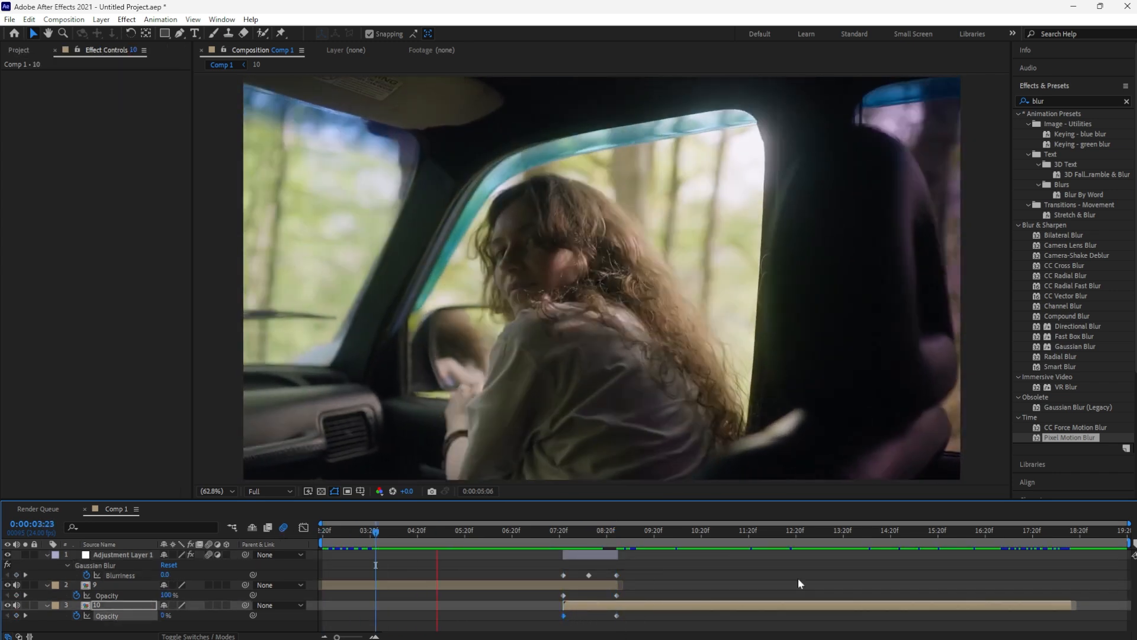
key("space")
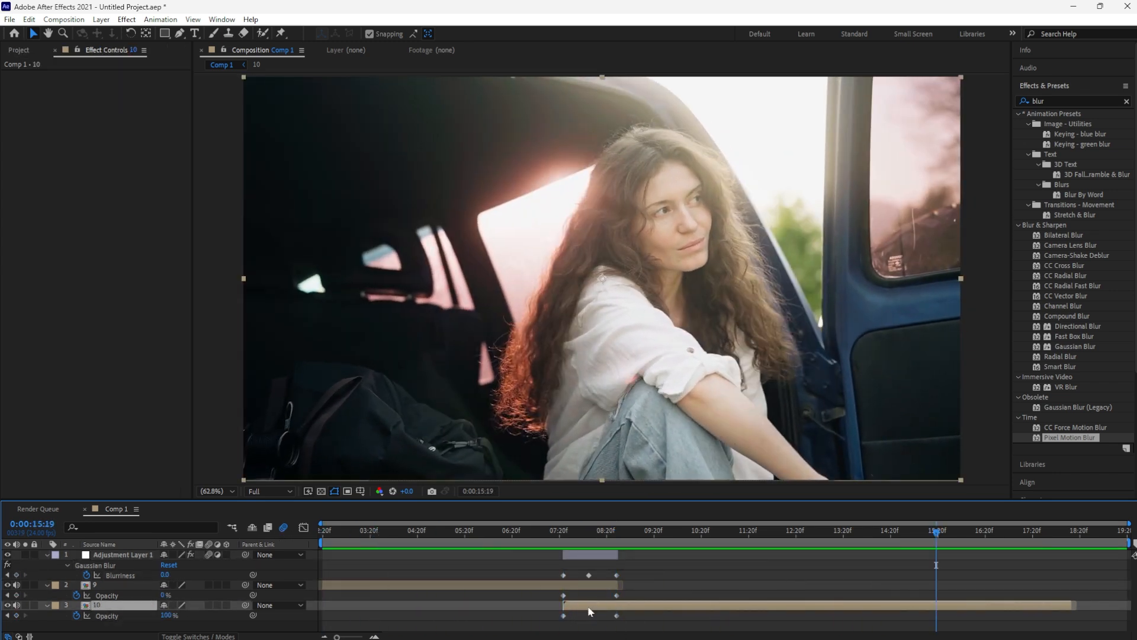
Slide layer 10 earlier and spread both layers' opacity keyframes across the longer overlap
left_click_drag(587, 607, 502, 607)
left_click_drag(495, 533, 479, 535)
left_click_drag(564, 596, 479, 597)
left_click_drag(479, 533, 617, 536)
left_click_drag(532, 616, 617, 623)
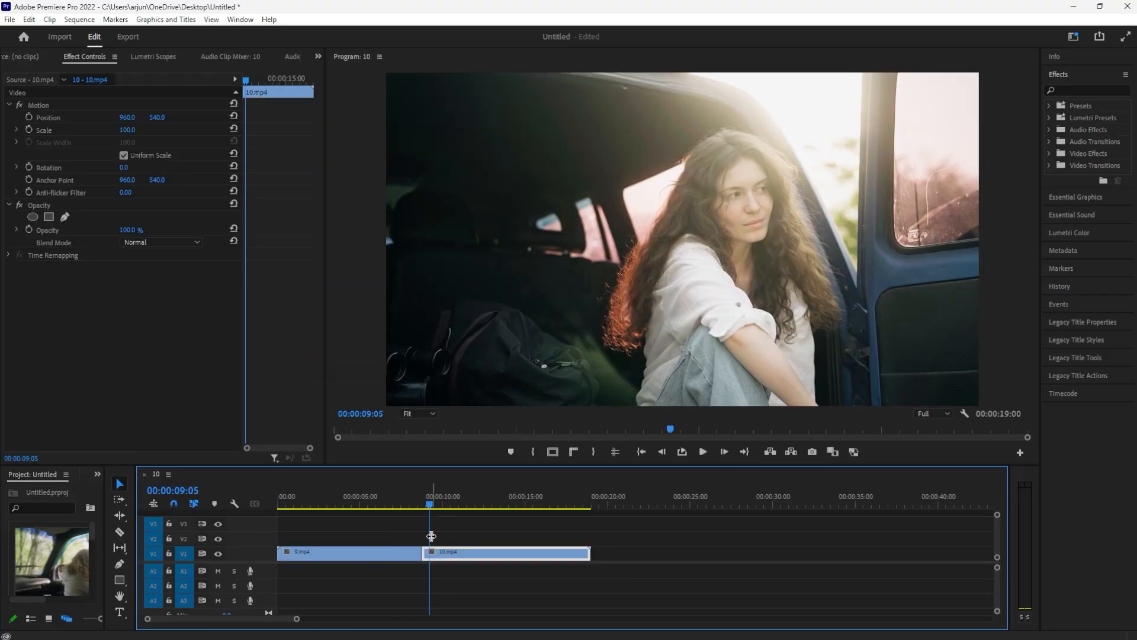
In Premiere Pro, apply the default Cross Dissolve between 9.mp4 and 10.mp4 with a duration of 00:00:00:21, and preview it
right_click(421, 554)
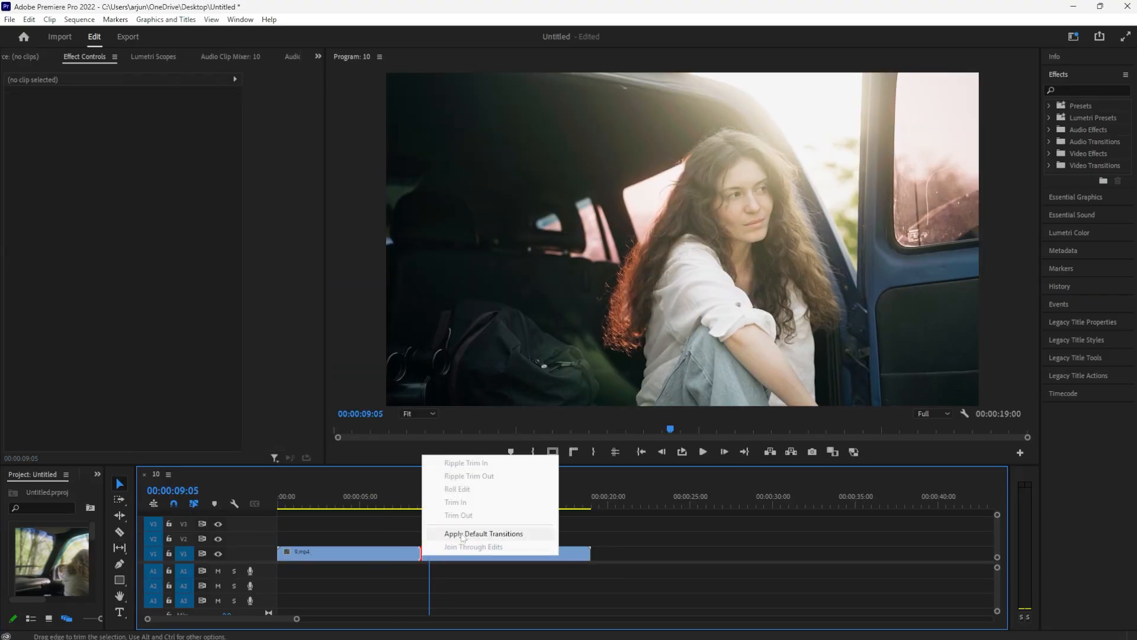
left_click(465, 533)
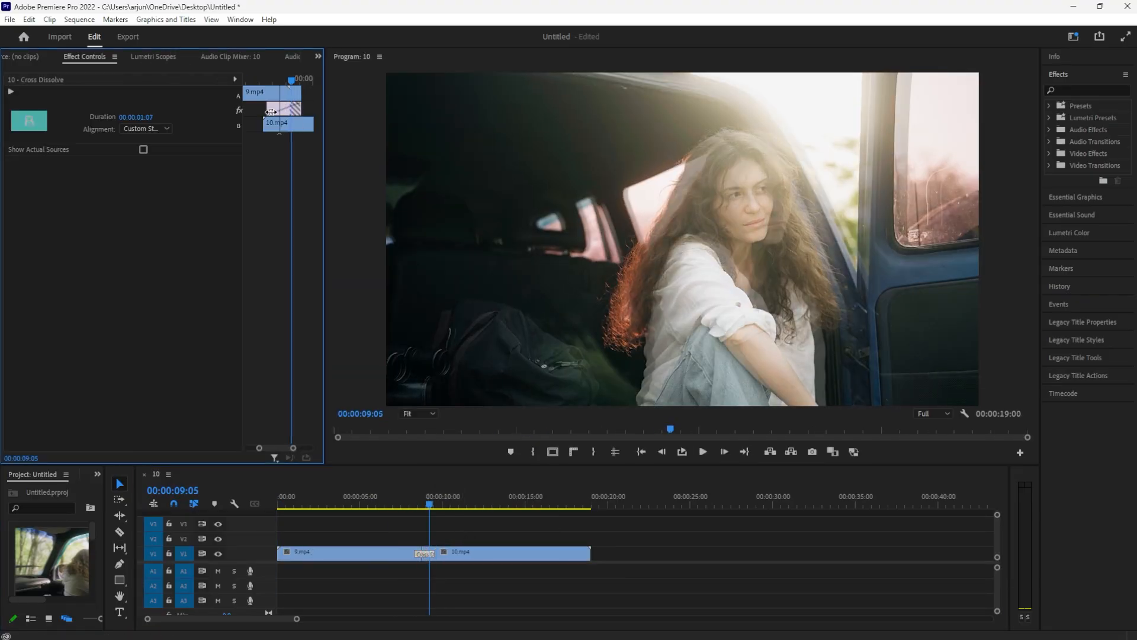
left_click(396, 498)
key("space")
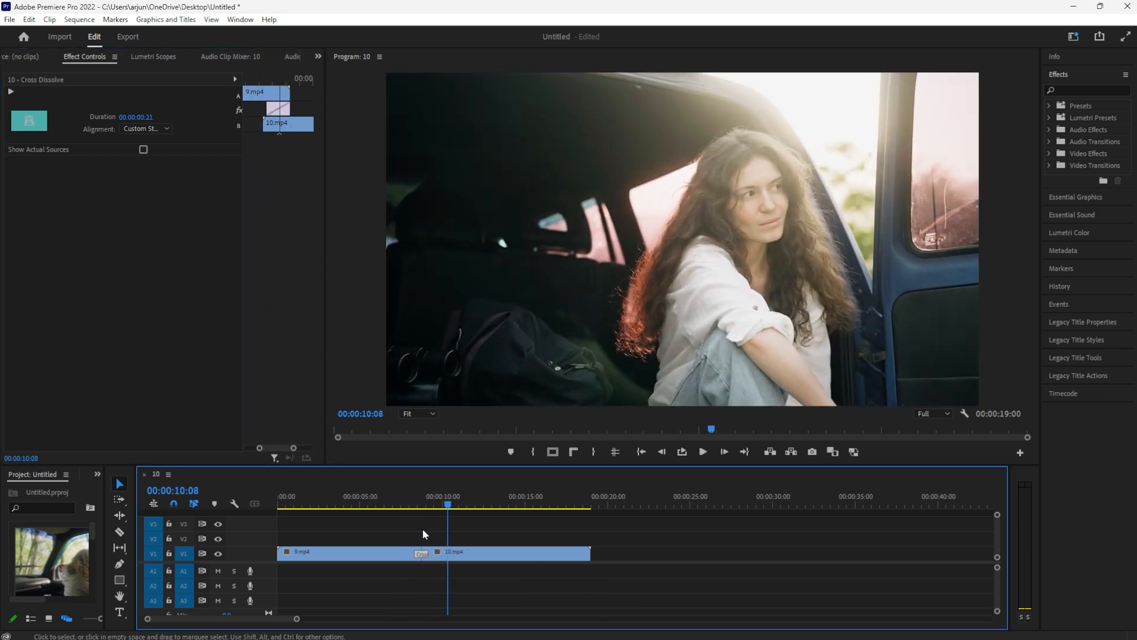
left_click(407, 503)
key("space")
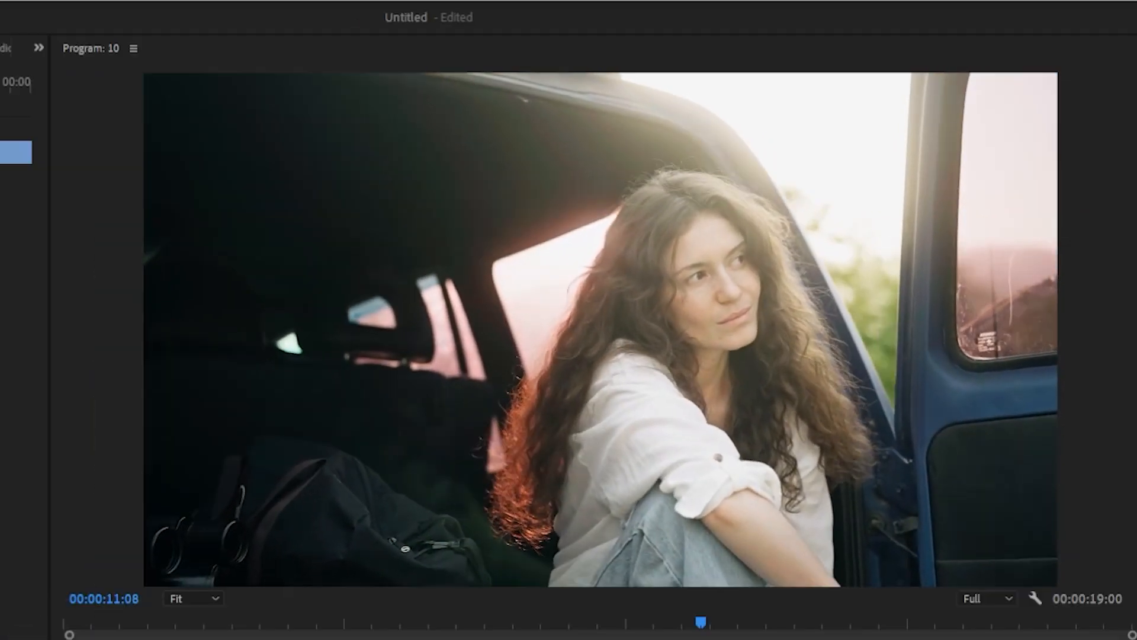
left_click_drag(436, 505, 454, 519)
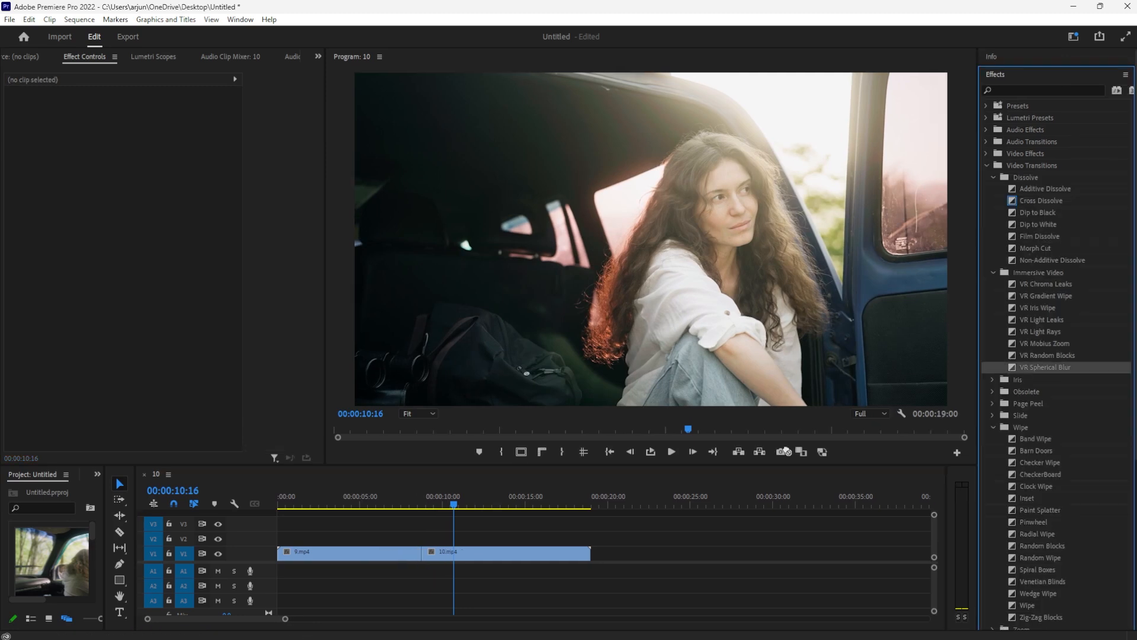
Apply the VR Light Leaks transition at the cut between 9.mp4 and 10.mp4, and play it back
left_click_drag(431, 513, 390, 512)
key("space")
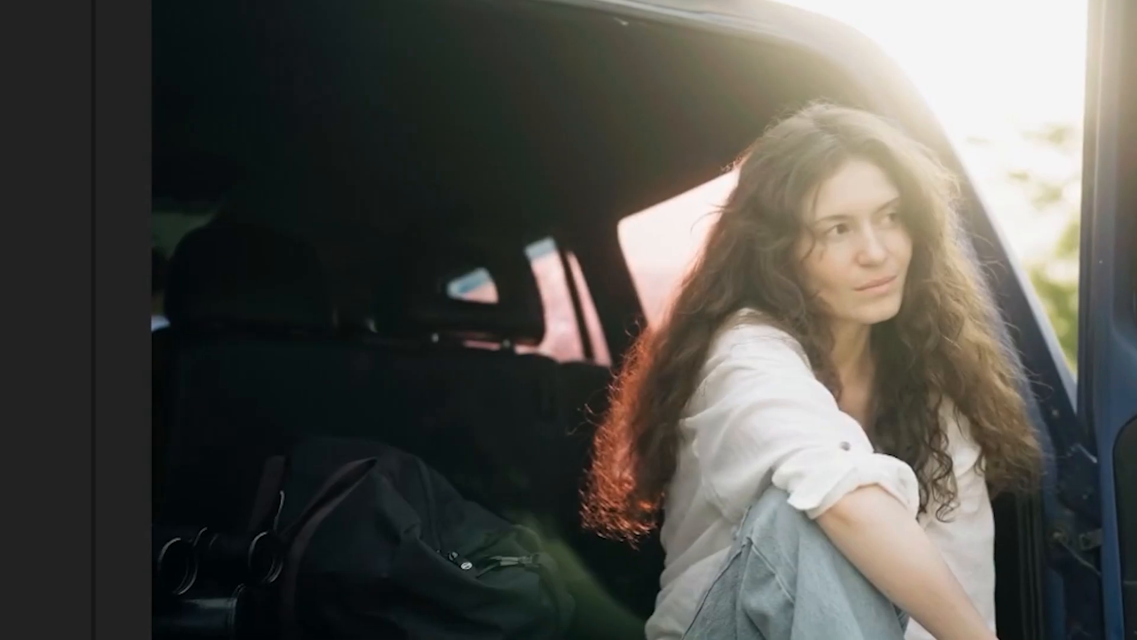
left_click_drag(1031, 226, 1027, 249)
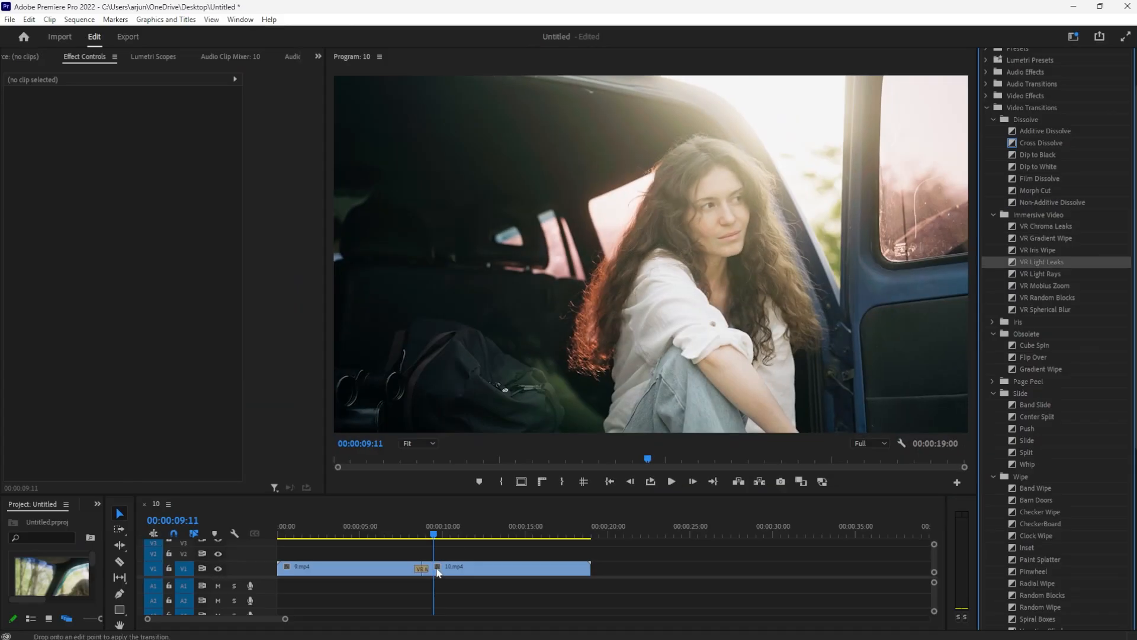
left_click_drag(438, 573, 438, 572)
key("space")
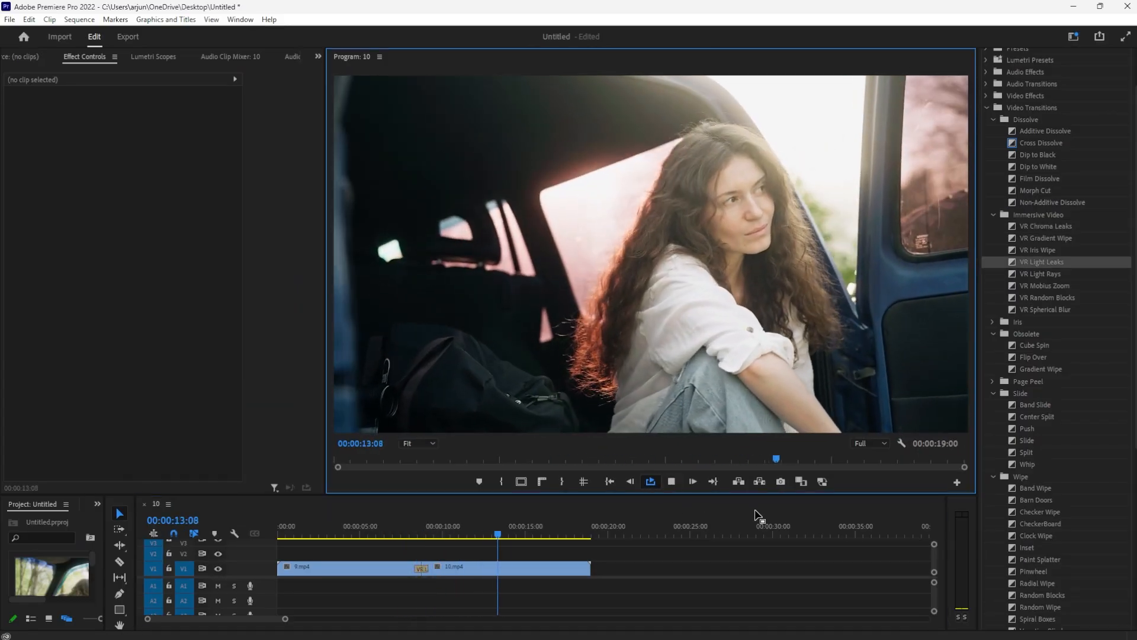
Review the sequence with the light leaks transition in full screen, and replay it in the program monitor
left_click(1126, 36)
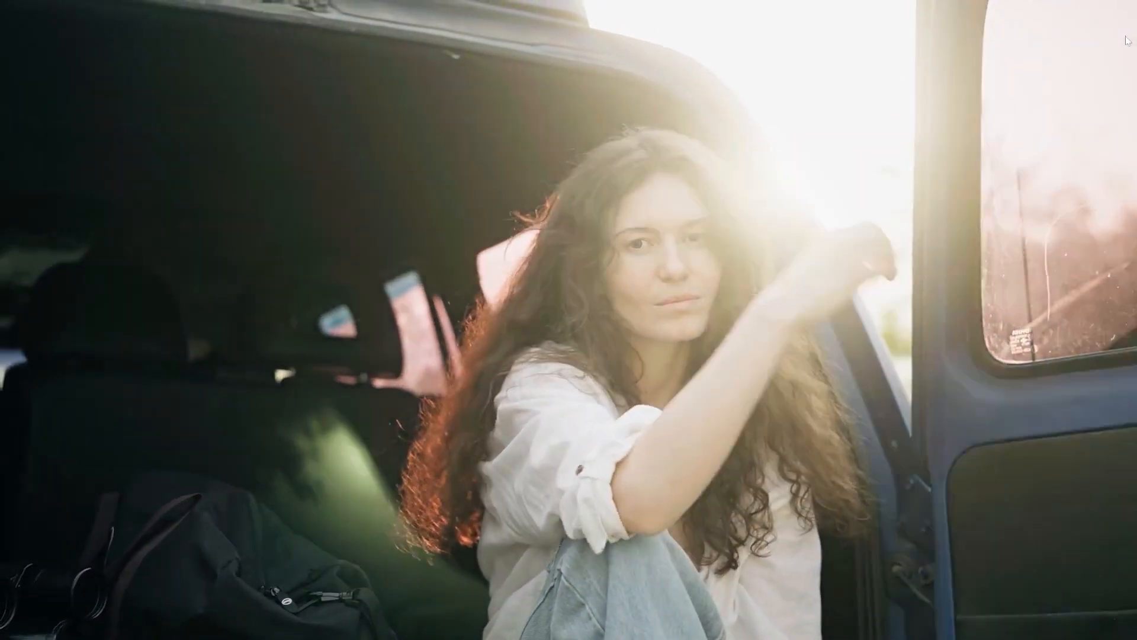
key("space")
key("Escape")
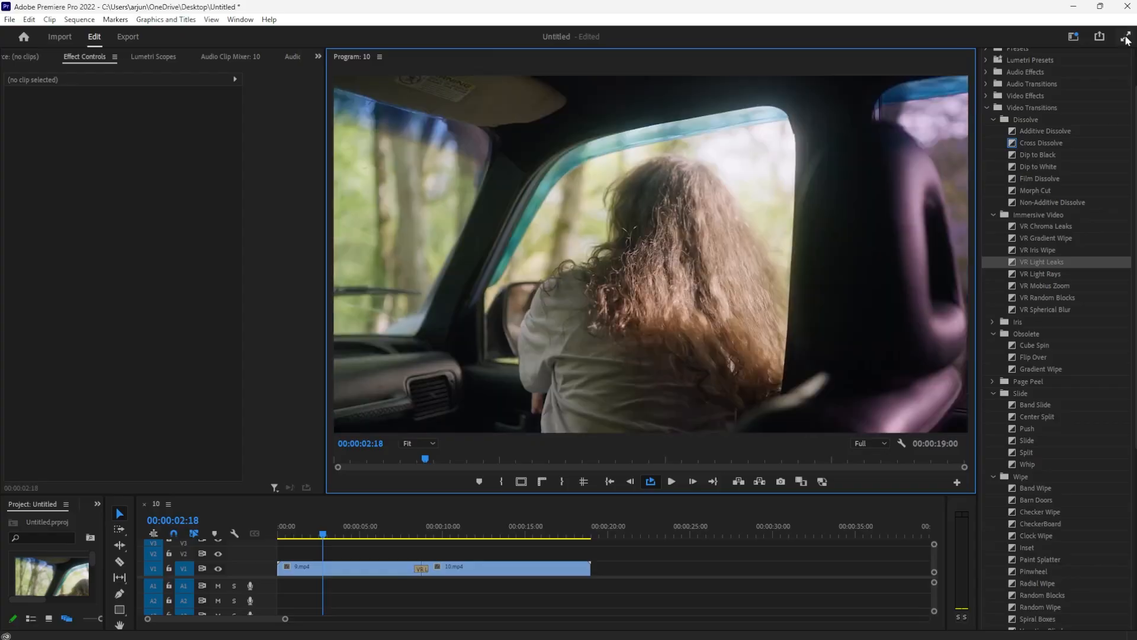
key("space")
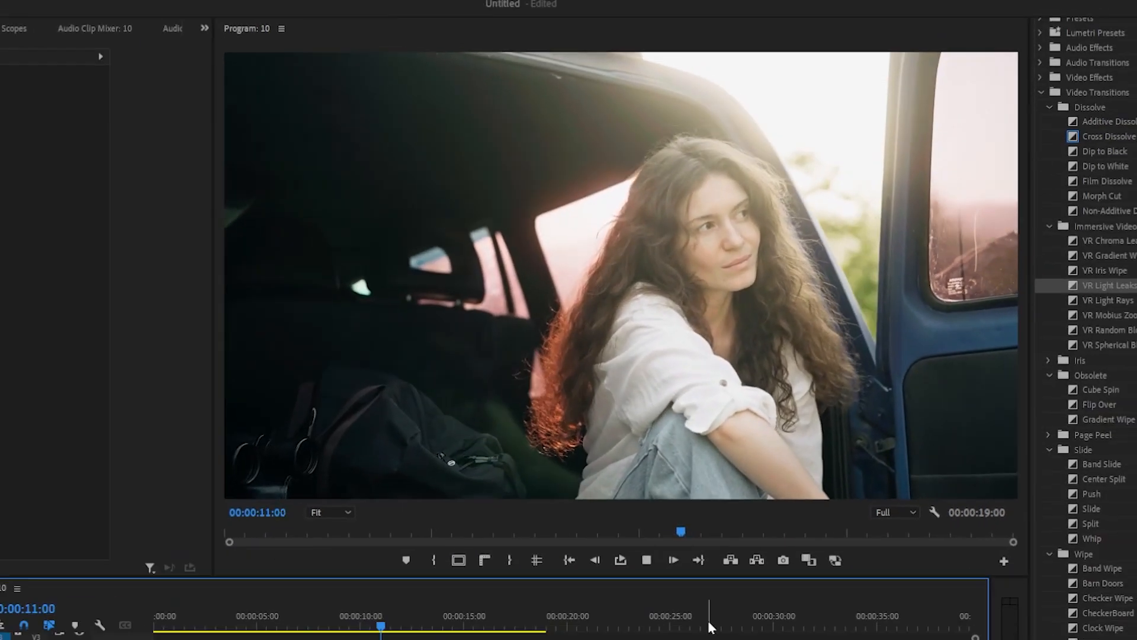
key("space")
key("space")
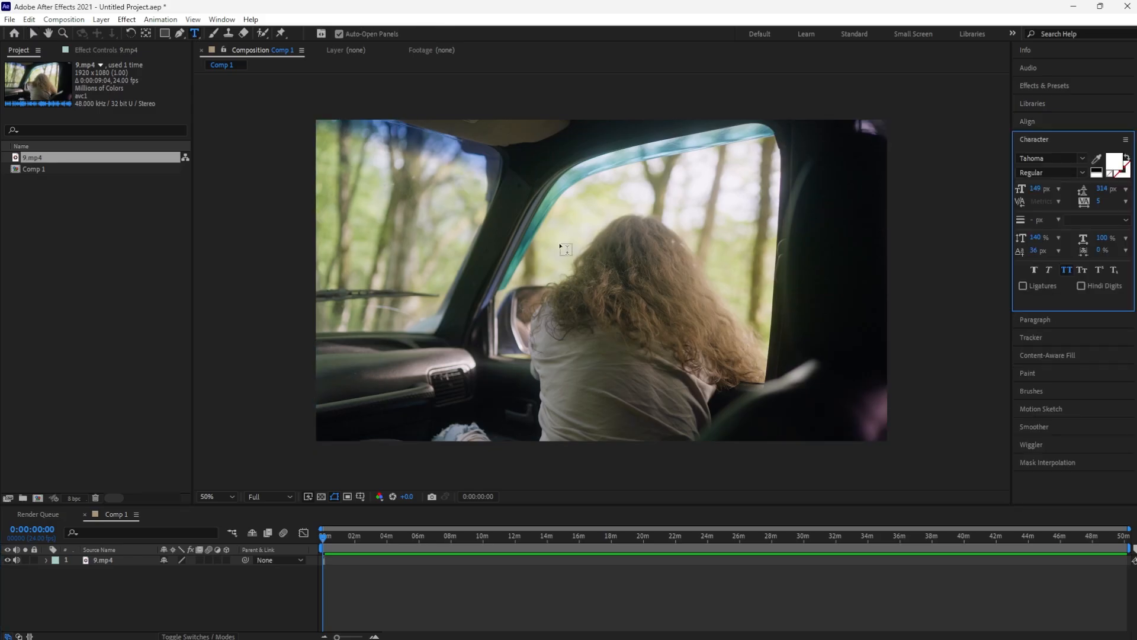
In After Effects, add the text "write on" in Segoe Script at 216 px and move it to the lower right of the frame
left_click(561, 246)
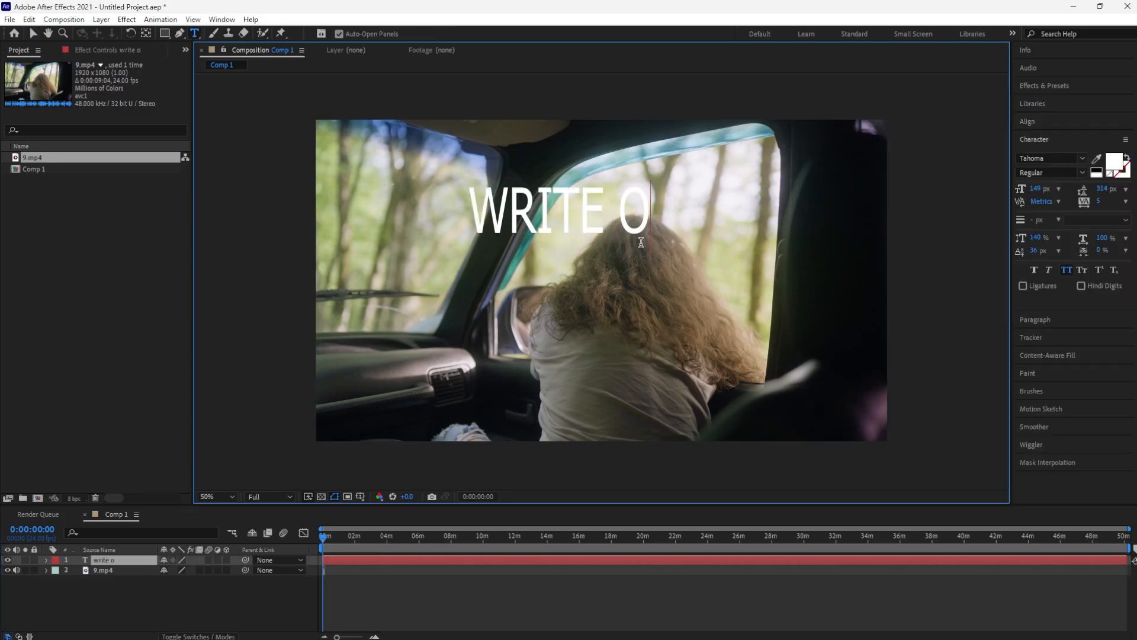
left_click(1083, 158)
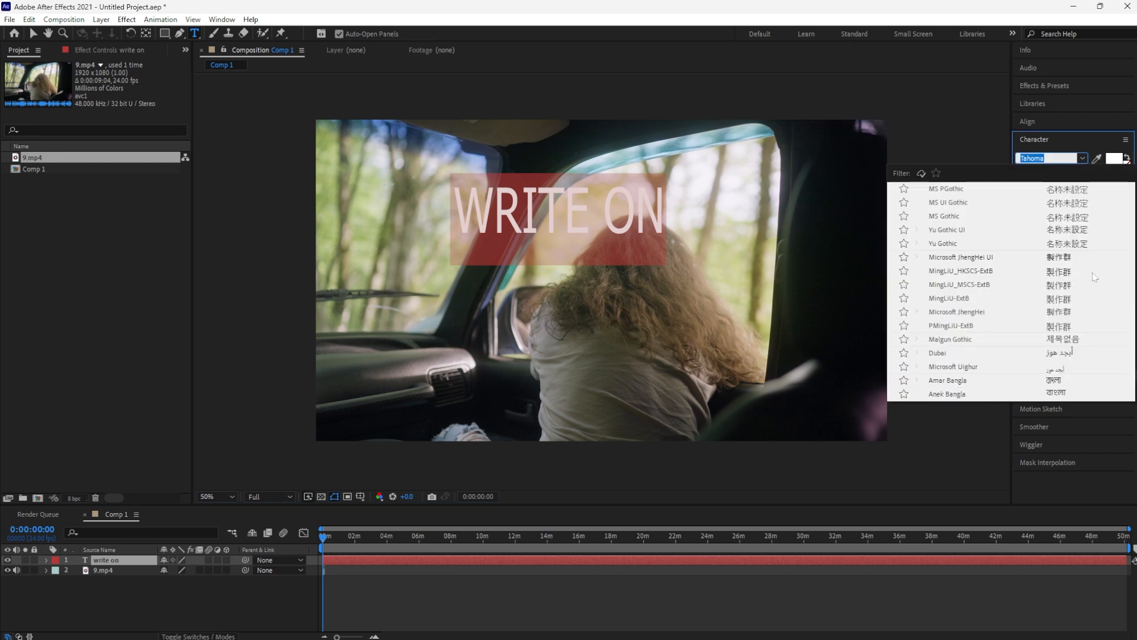
scroll(1095, 277, "down", 15)
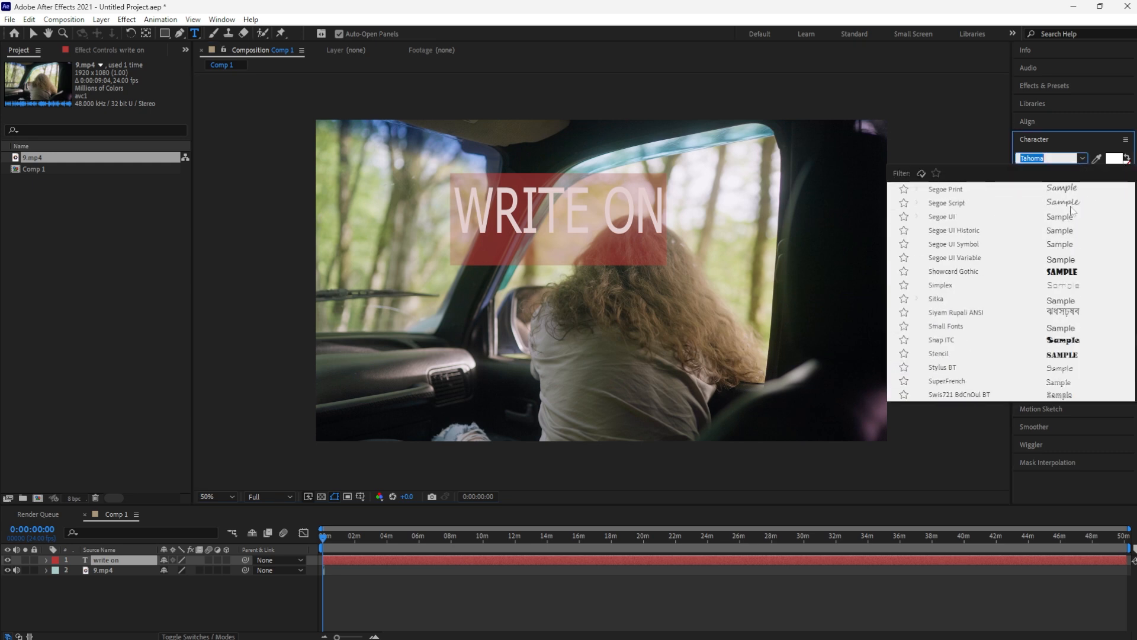
left_click(1067, 203)
left_click_drag(1039, 191, 1078, 191)
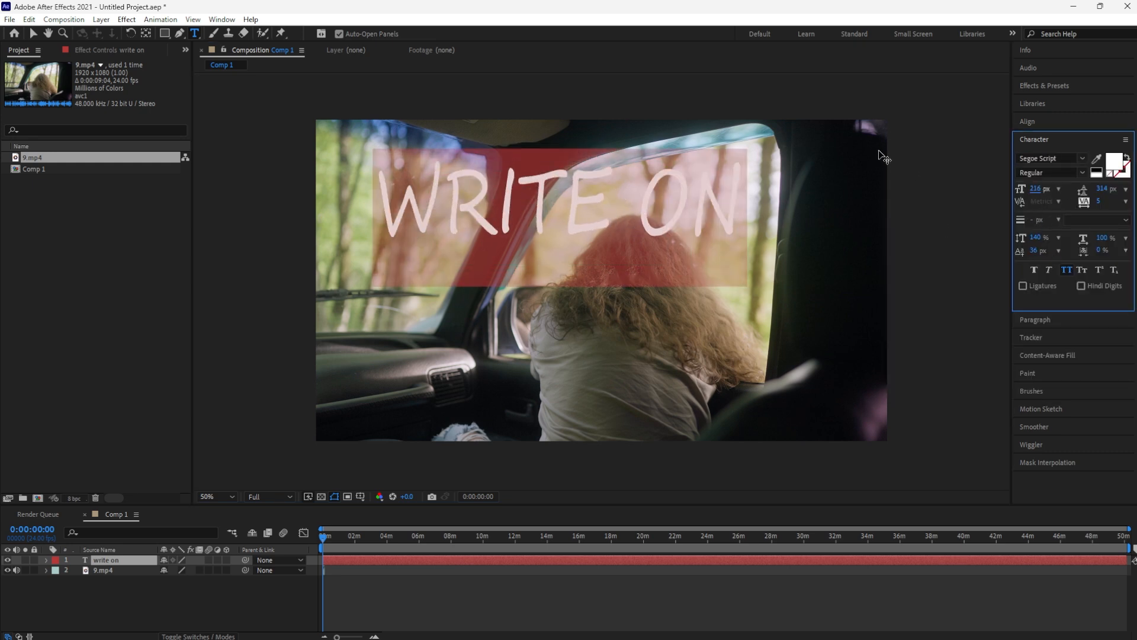
left_click_drag(861, 148, 990, 338)
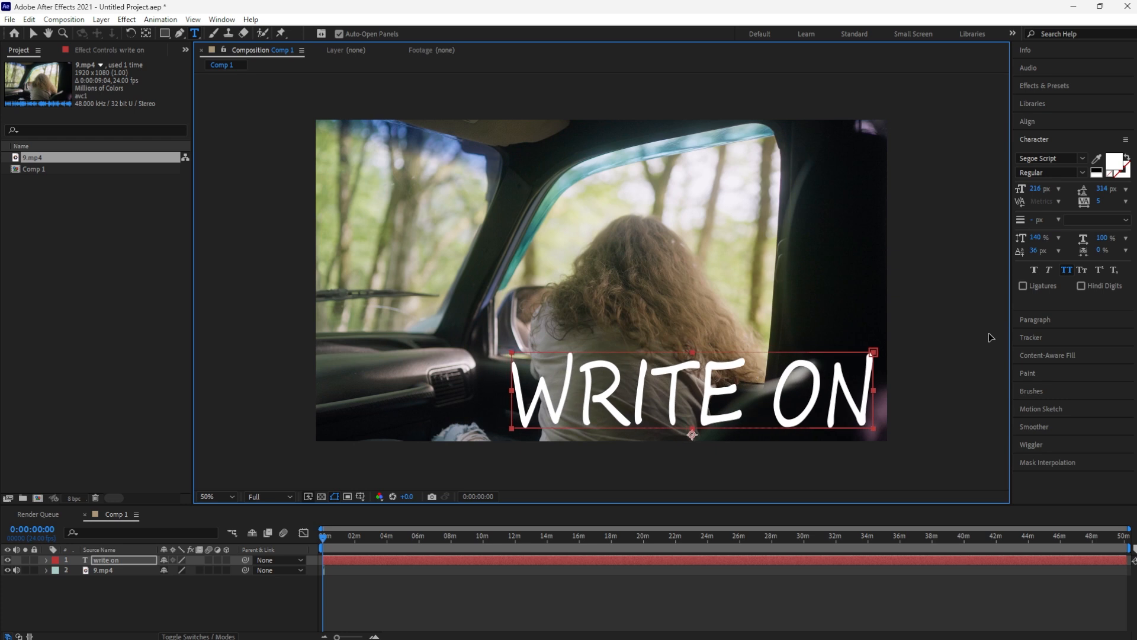
left_click(939, 608)
Trace the letters W and R with Pen tool mask paths on the text layer
left_click(124, 561)
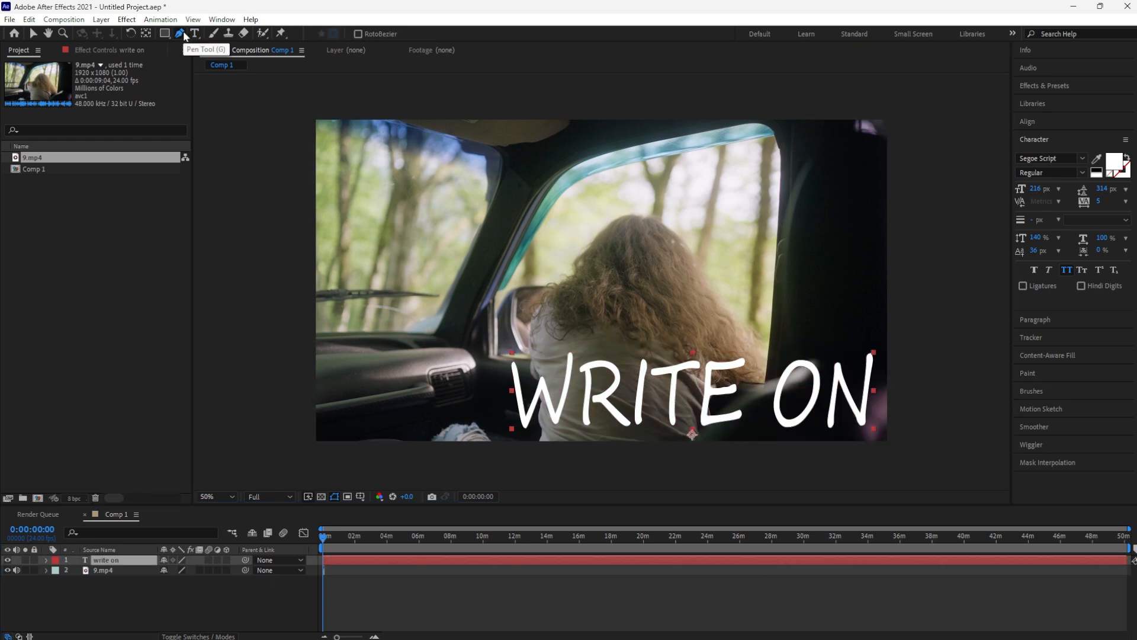
left_click(180, 34)
scroll(497, 391, "up", 2)
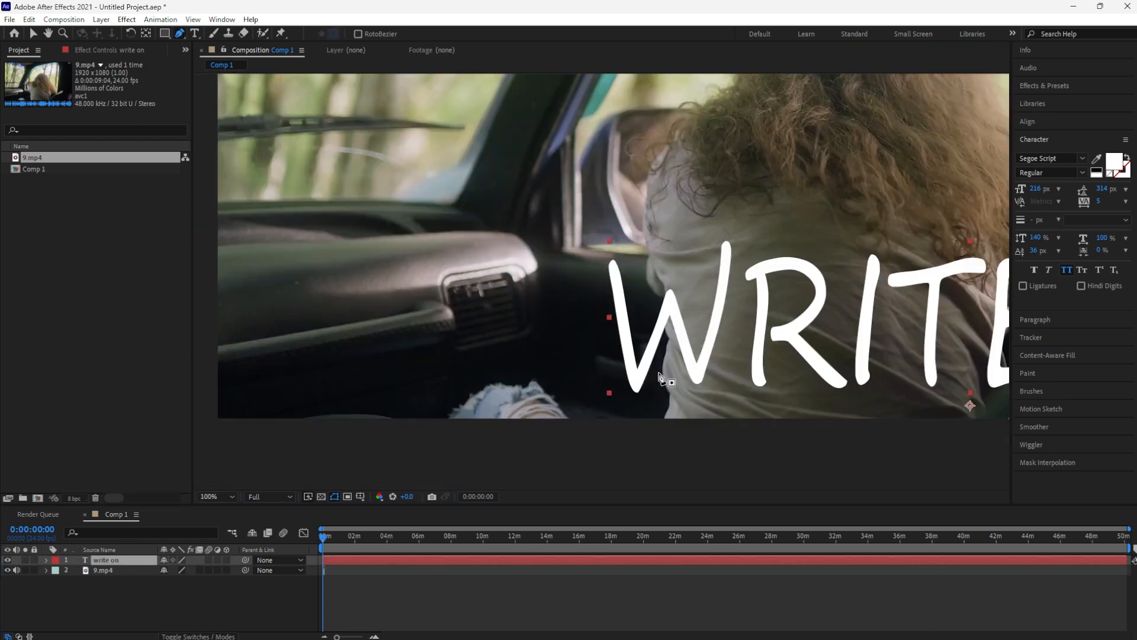
left_click_drag(660, 375, 416, 383)
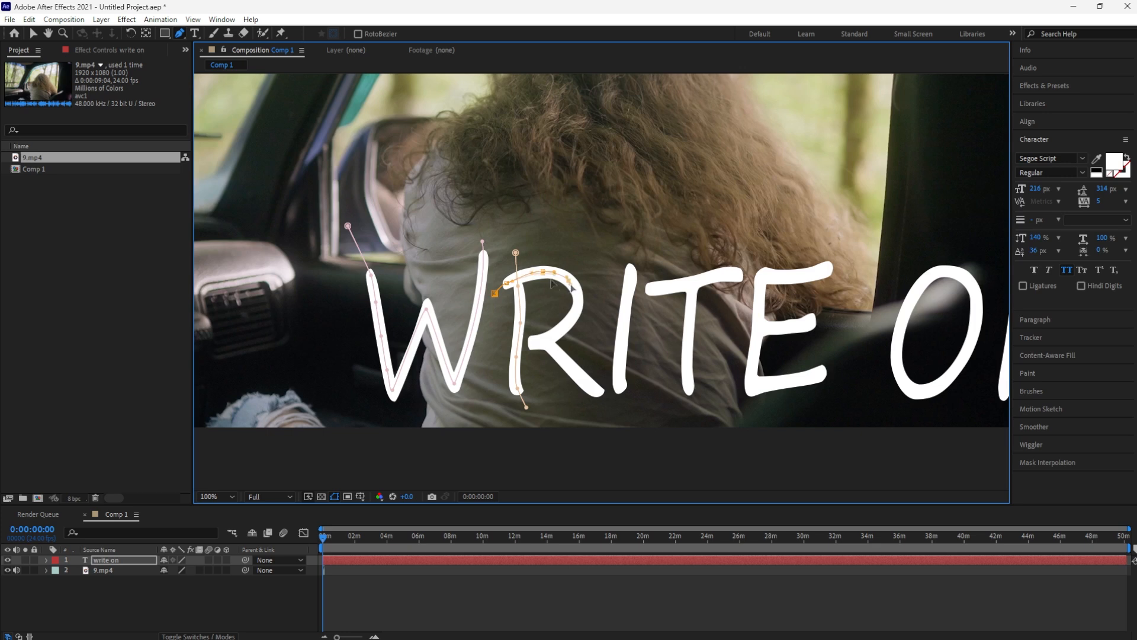
End the work area where 9.mp4 ends, at 0:00:09:03, and trim the composition to it
left_click_drag(338, 637, 347, 636)
left_click(377, 538)
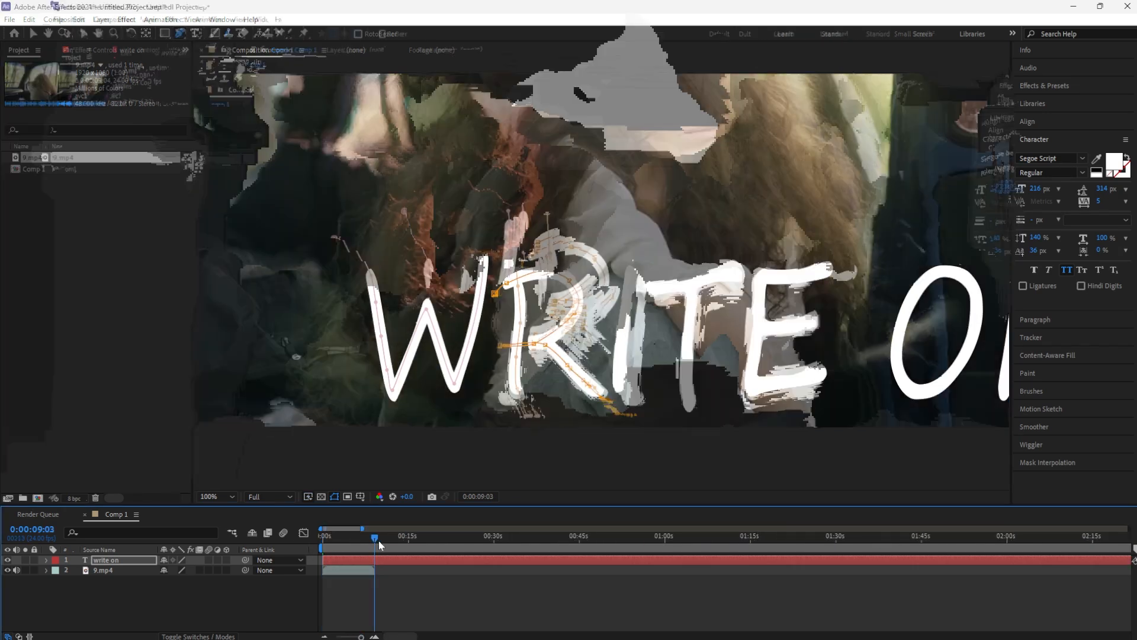
key("n")
key("ctrl+shift+x")
key("Home")
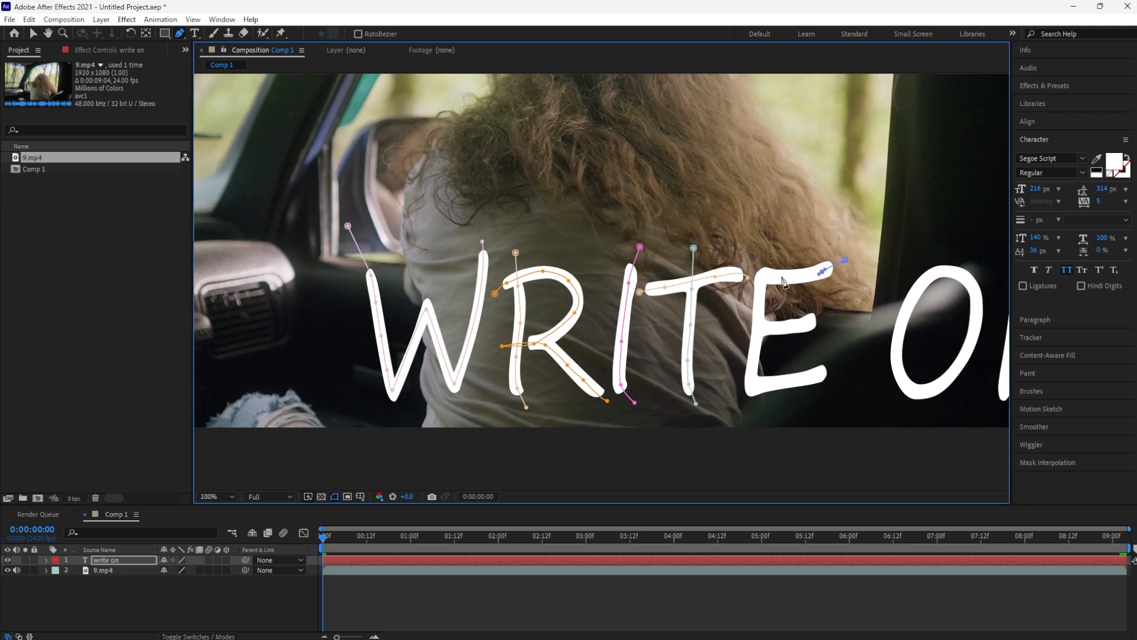
Trace the middle bar of the letter E with its own mask path on the text layer
left_click(126, 599)
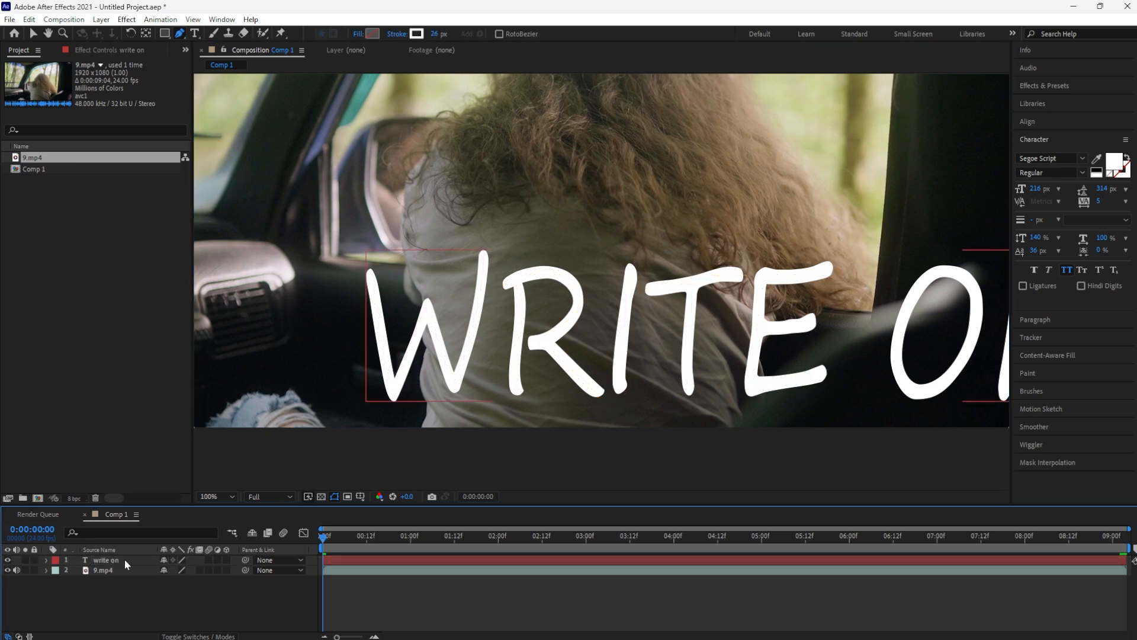
left_click(127, 560)
left_click(733, 333)
left_click(764, 329)
left_click(792, 326)
left_click(825, 315)
left_click(121, 560)
Trace the letters O and N with mask paths on the text layer
left_click_drag(726, 417, 429, 431)
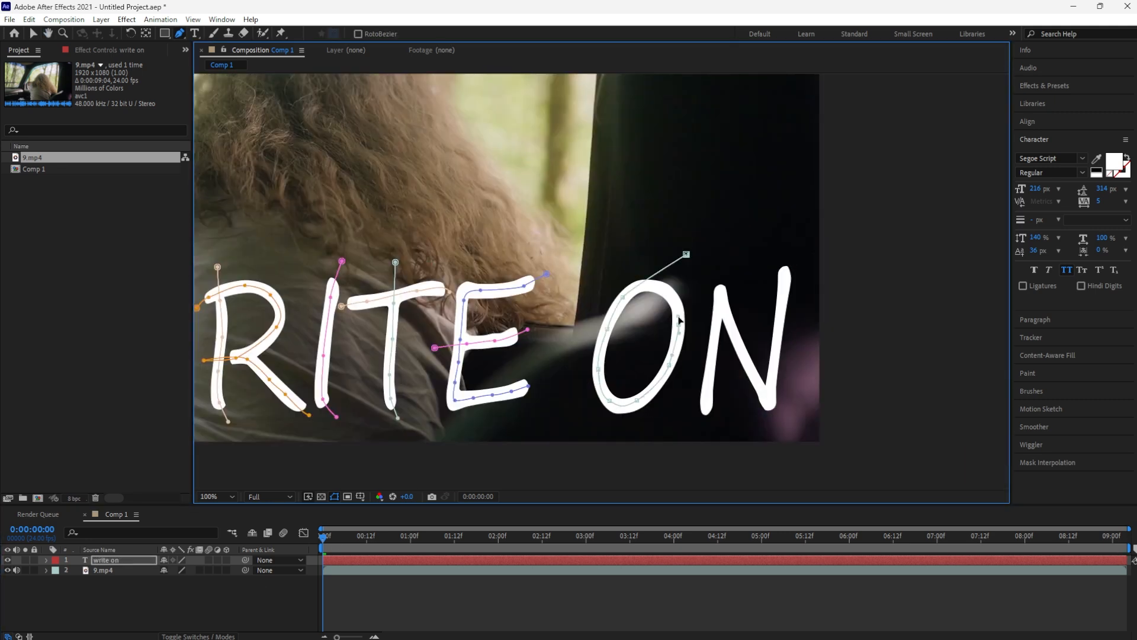
left_click(706, 424)
left_click(723, 296)
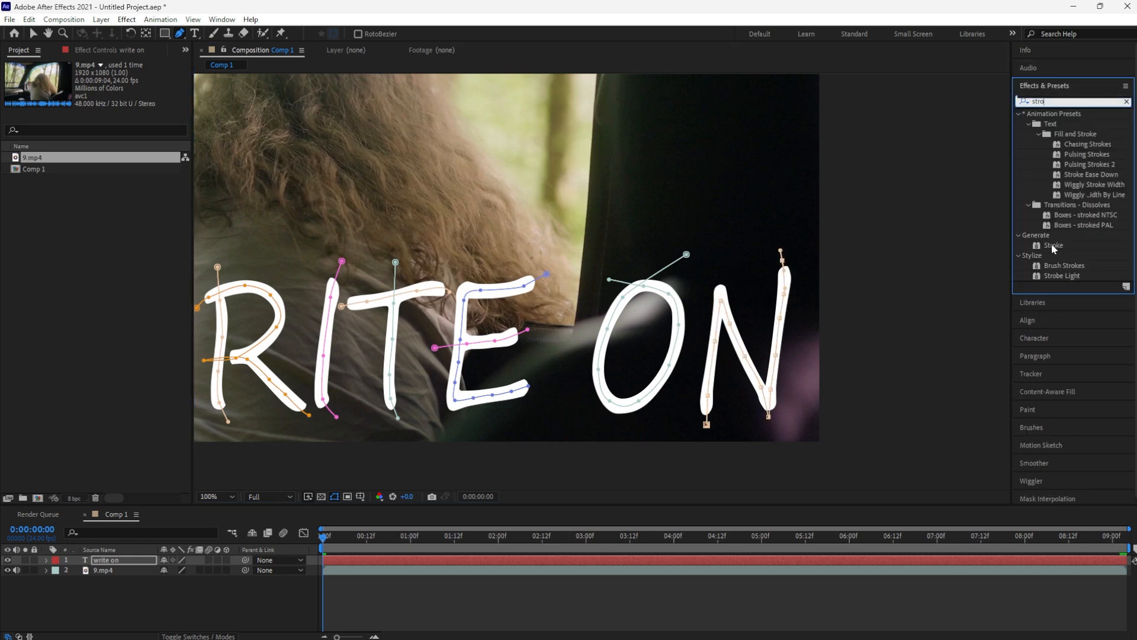
Apply the Stroke effect to the text layer in red, with All Masks enabled and Brush Size 12.5
left_click_drag(1054, 246, 728, 321)
left_click_drag(111, 127, 136, 132)
left_click(111, 116)
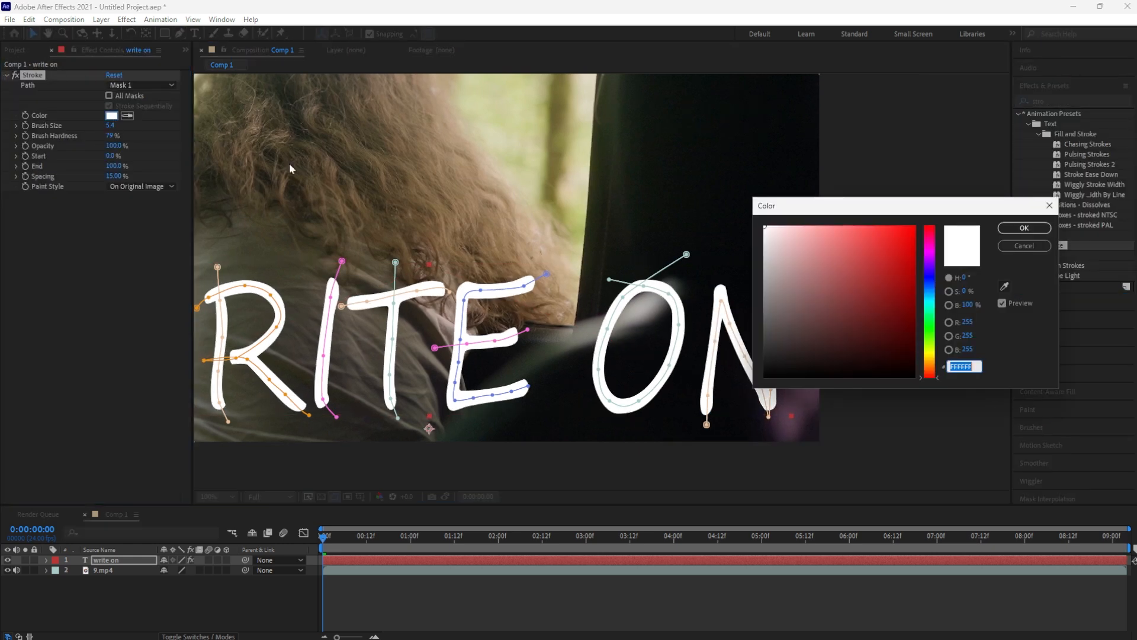
left_click(912, 225)
left_click(1024, 227)
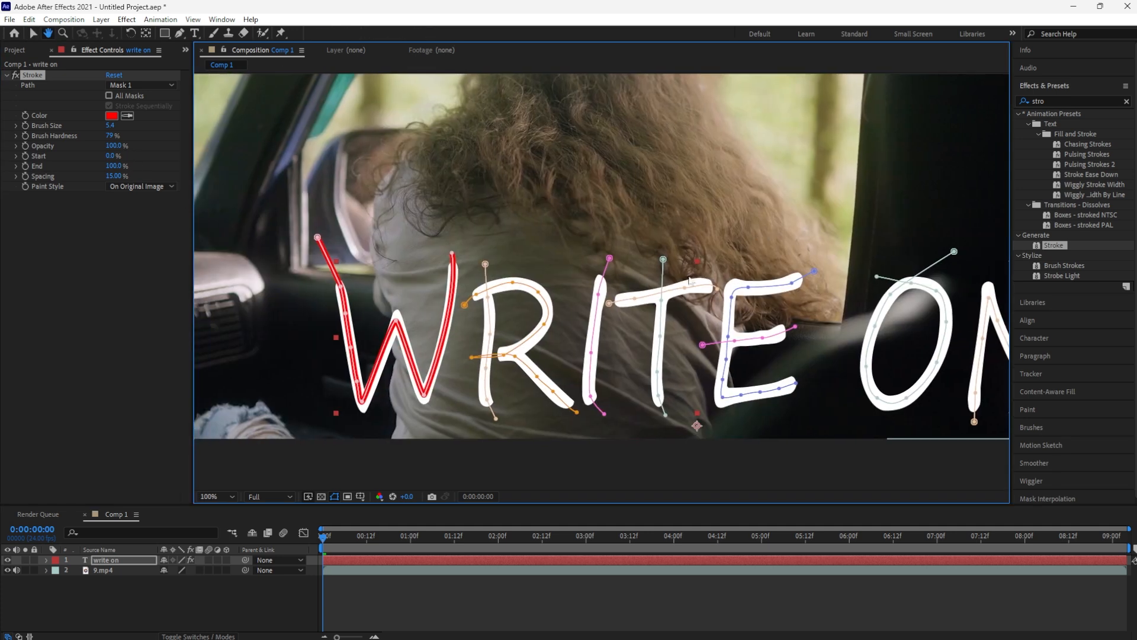
left_click(109, 95)
mouse_move(110, 125)
left_mouse_down()
mouse_move(155, 126)
mouse_move(160, 137)
left_mouse_up()
Adjust the mask points of the W and R to follow the letters, and set the stroke's Brush Size to 15.0
left_click(398, 319)
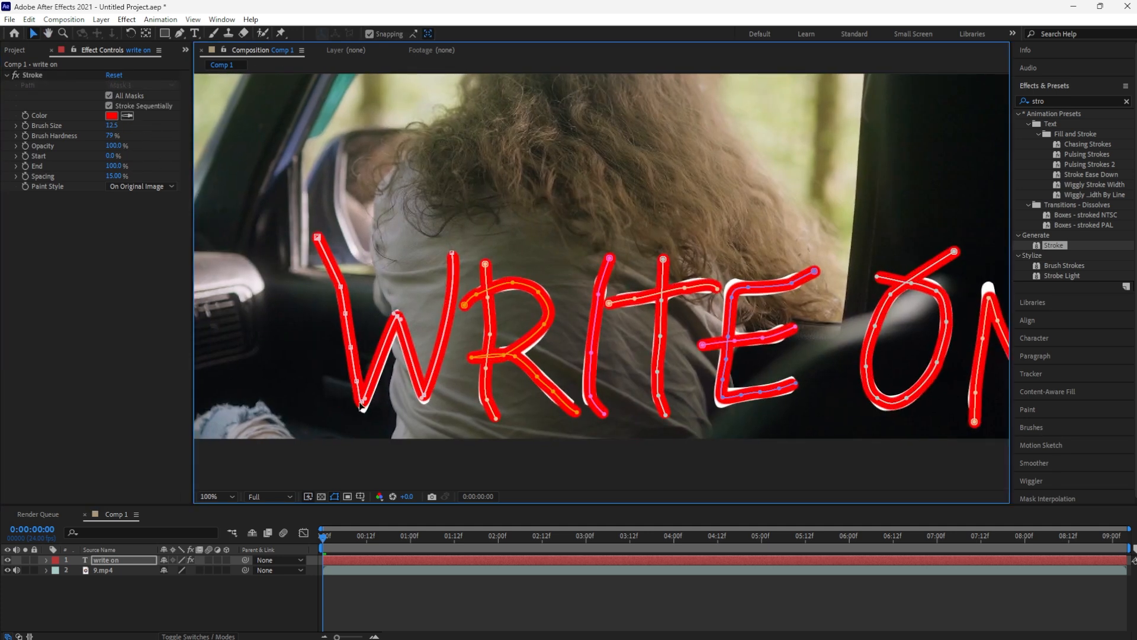
left_click_drag(363, 401, 364, 405)
left_click_drag(423, 396, 422, 402)
left_click(485, 404)
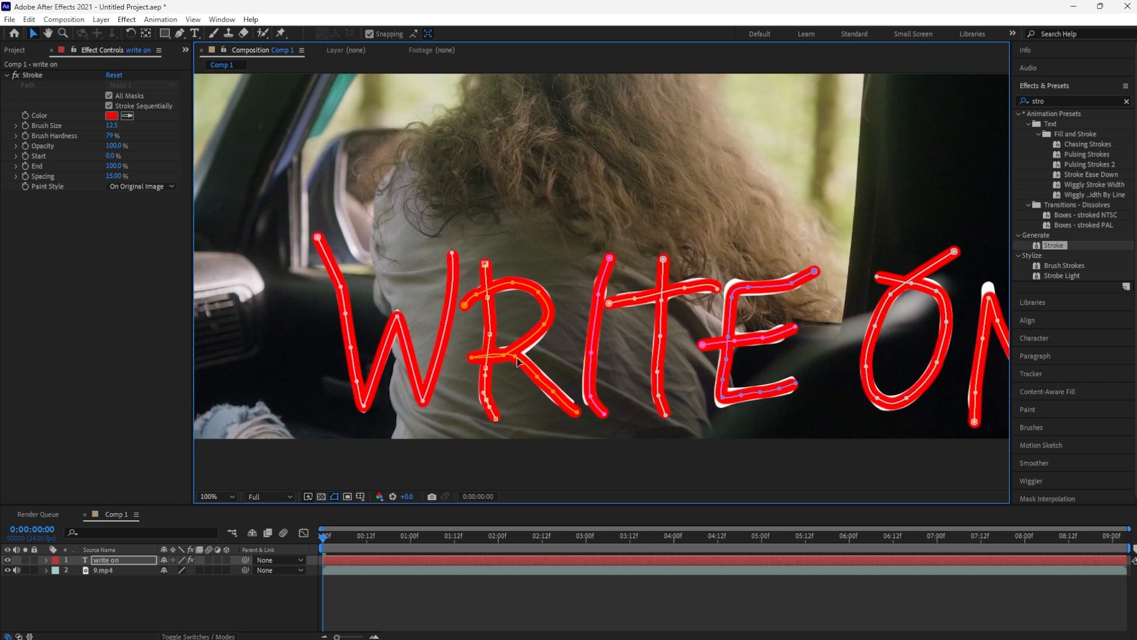
left_click_drag(502, 353, 517, 350)
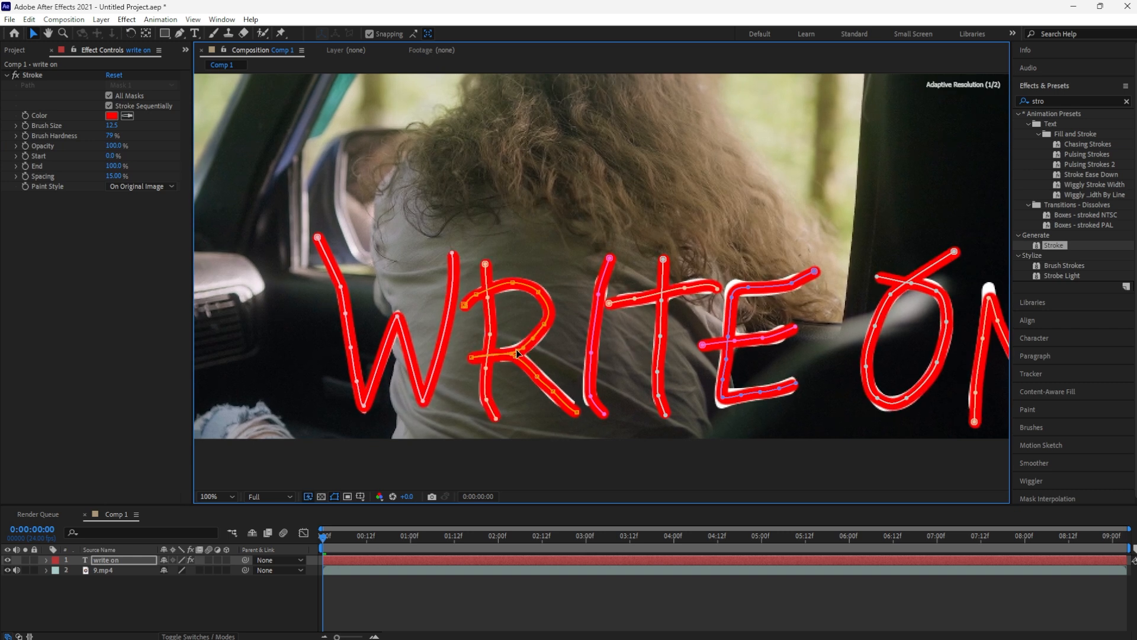
left_click_drag(113, 127, 120, 126)
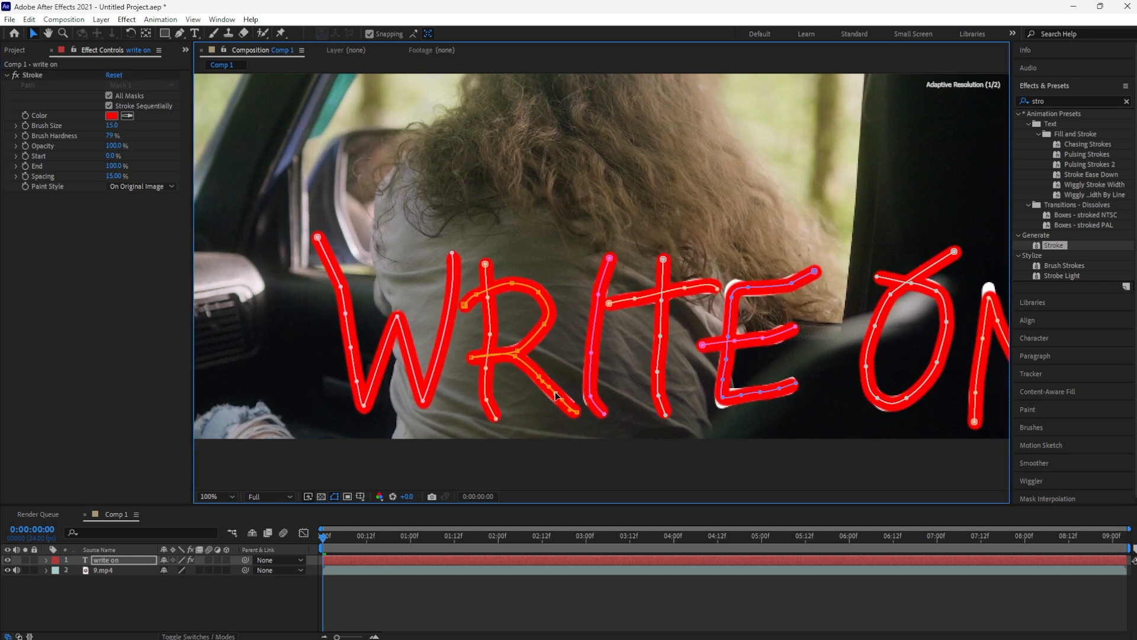
Set the stroke's Paint Style to Reveal Original Image and keyframe End at 0% at 0:00:00:00
left_click(142, 186)
left_click(153, 225)
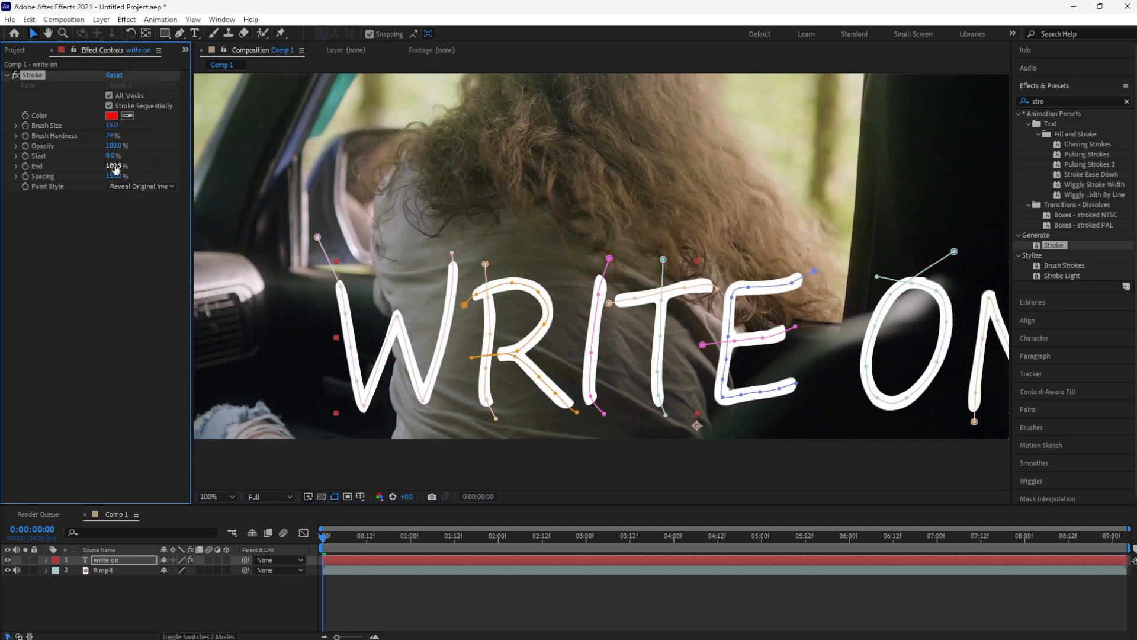
left_click_drag(115, 169, 52, 172)
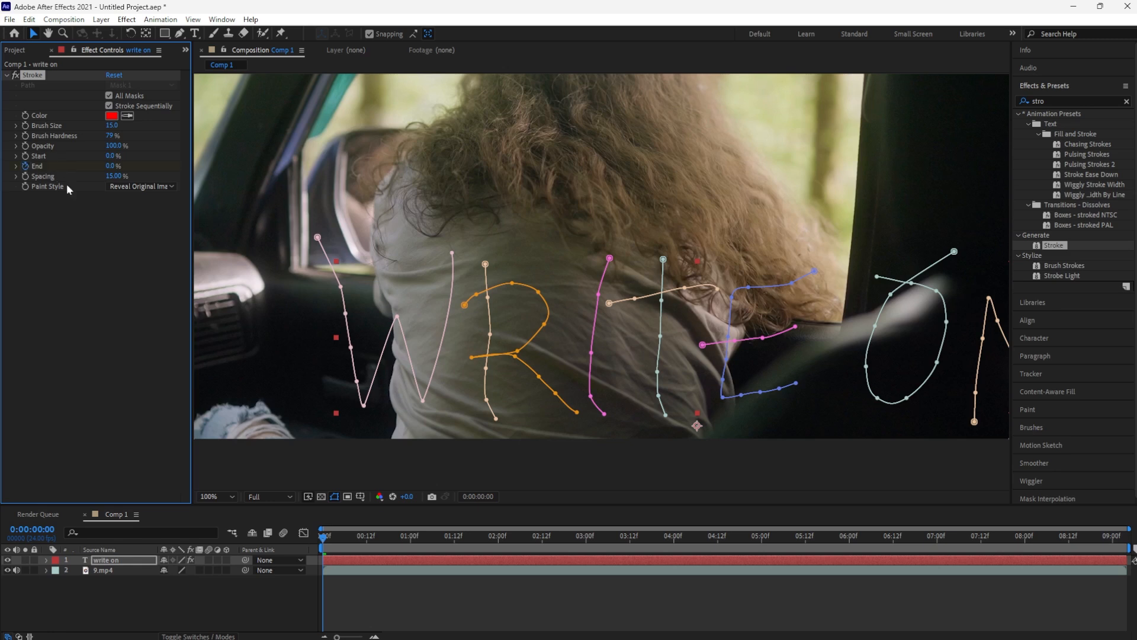
left_click_drag(336, 551, 498, 562)
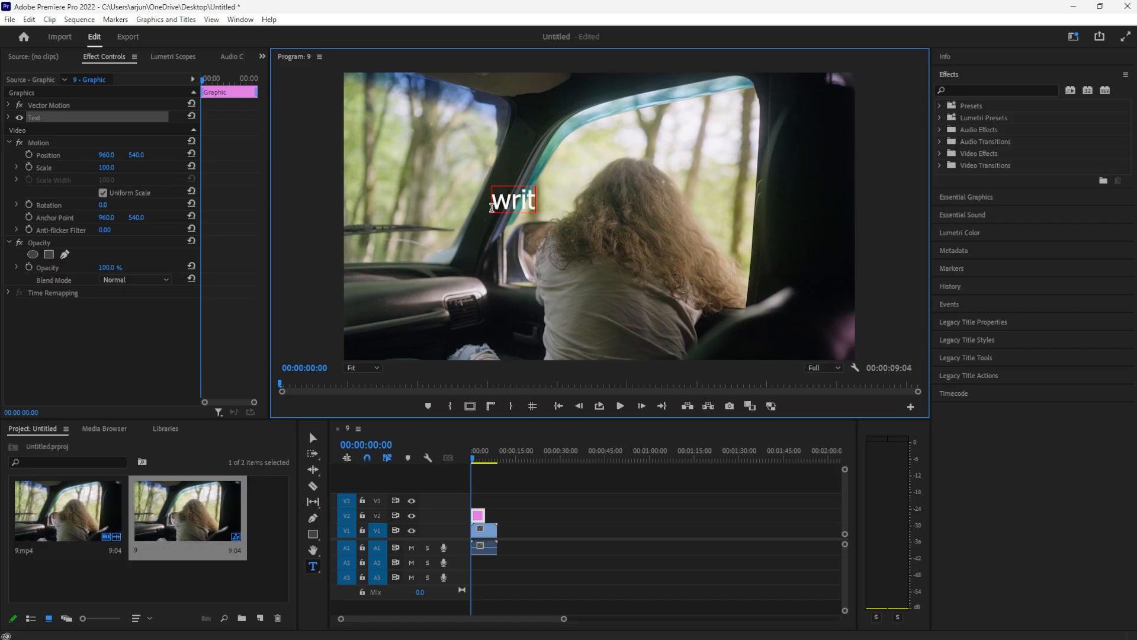
In Premiere Pro, restyle the "write on" title with a larger script font
left_click_drag(596, 204, 488, 199)
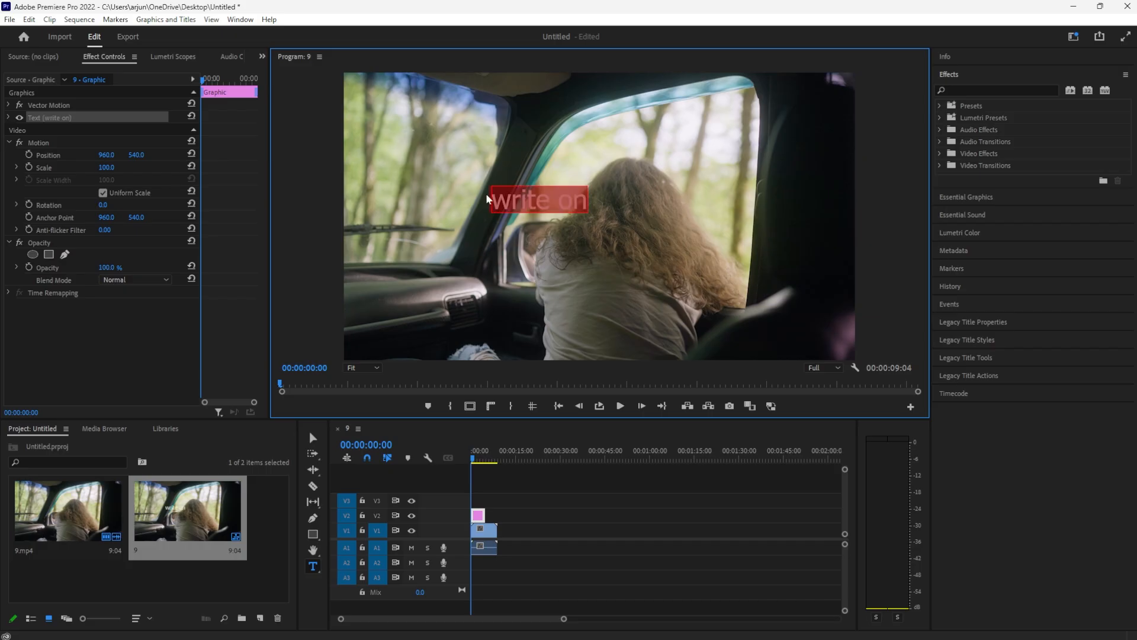
left_click(979, 201)
left_click_drag(966, 293, 1025, 292)
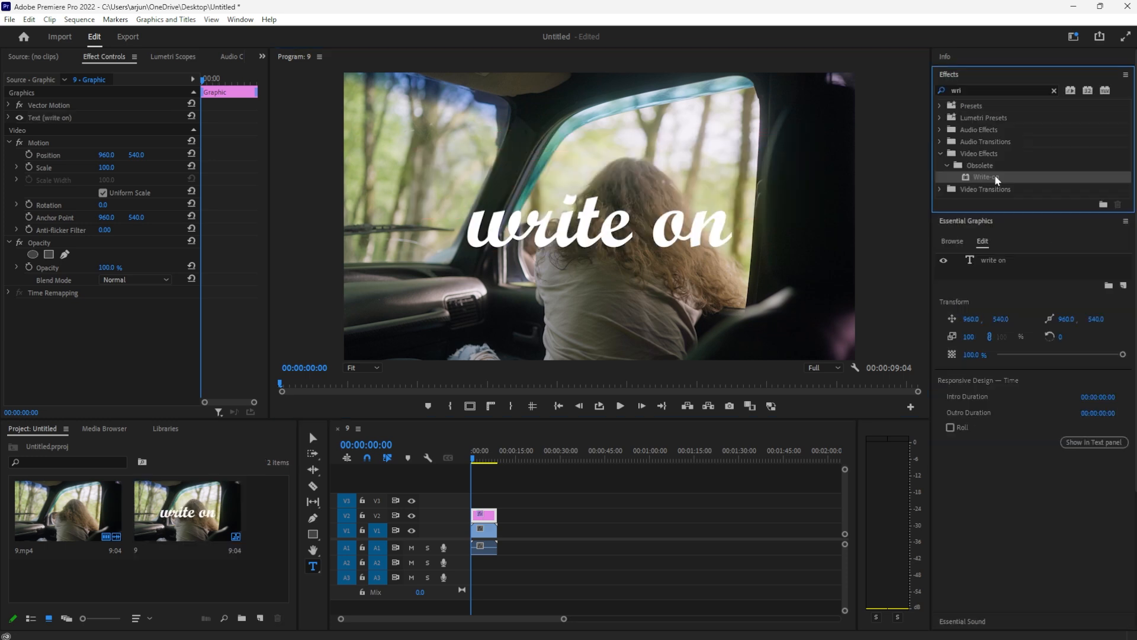
Apply the Write-on effect to the title with a red brush near the text's start, Brush Size 32.0, Stroke Length 19.0 and Brush Spacing 0.001
scroll(132, 344, "down", 2)
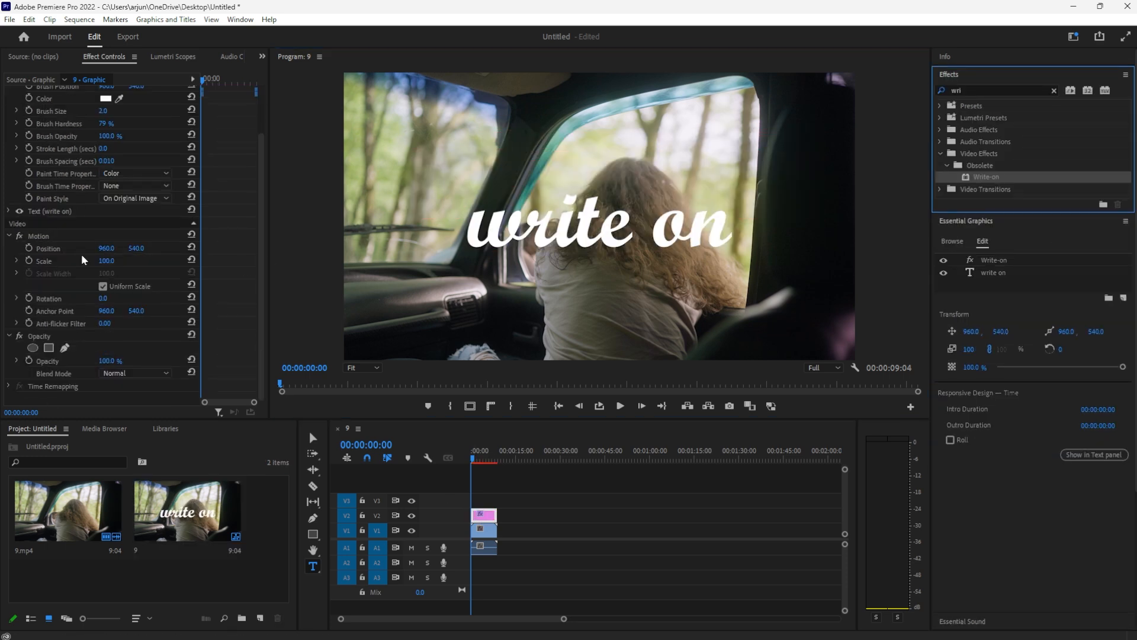
scroll(83, 260, "up", 2)
left_click(49, 120)
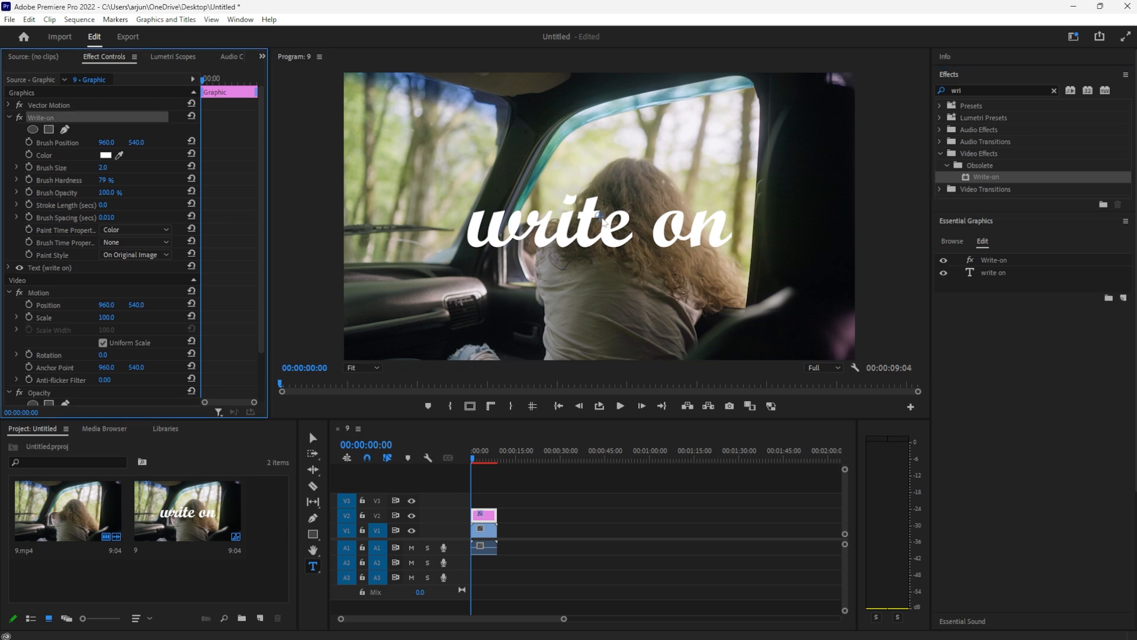
left_click_drag(602, 218, 479, 214)
left_click(112, 155)
left_click(691, 248)
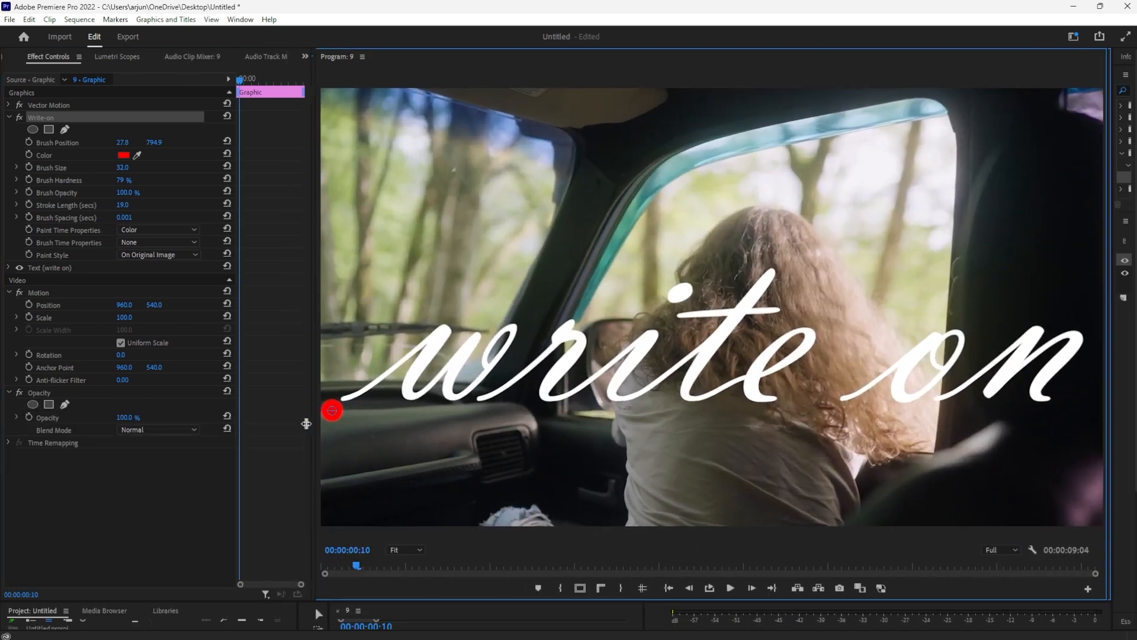
Set the Write-on brush's hardness to 100% and size to 15.0, and place the brush at the start of the W's lead-in stroke
left_click_drag(319, 426, 271, 427)
mouse_move(289, 417)
left_mouse_down()
mouse_move(405, 335)
mouse_move(342, 384)
left_mouse_up()
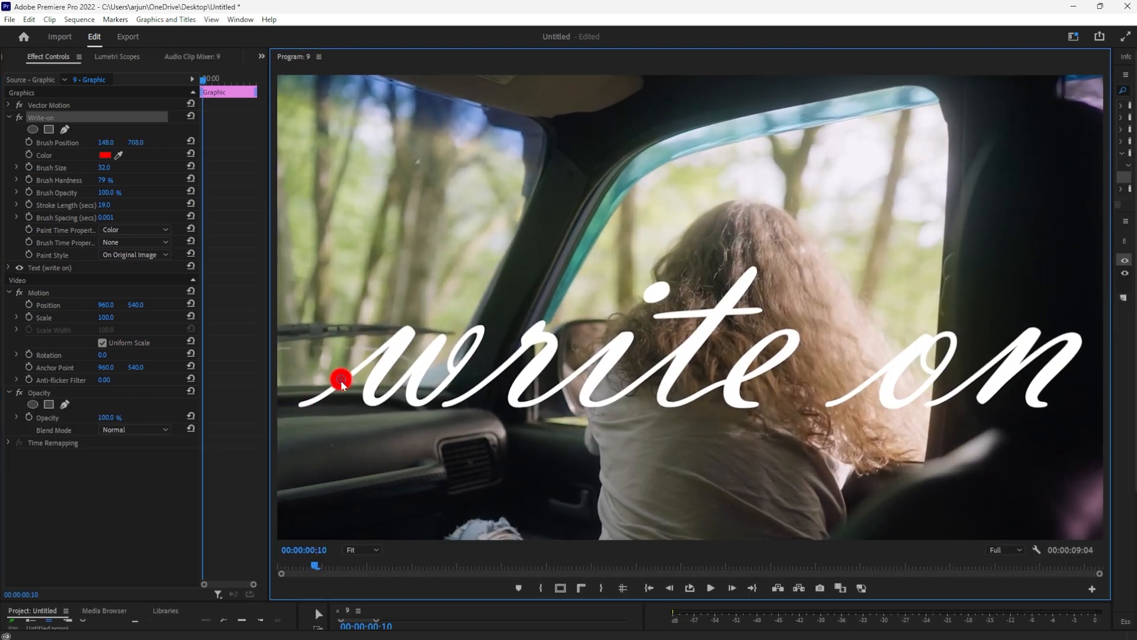
left_click_drag(105, 180, 122, 180)
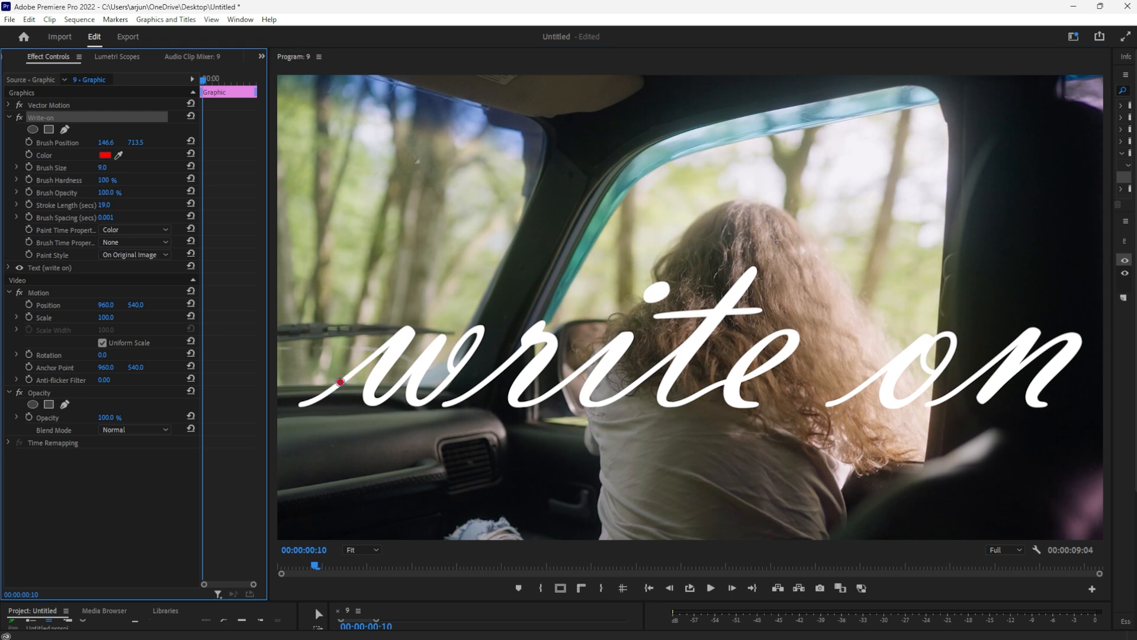
left_click_drag(340, 386, 299, 410)
left_click(105, 169)
type("15")
key("Right")
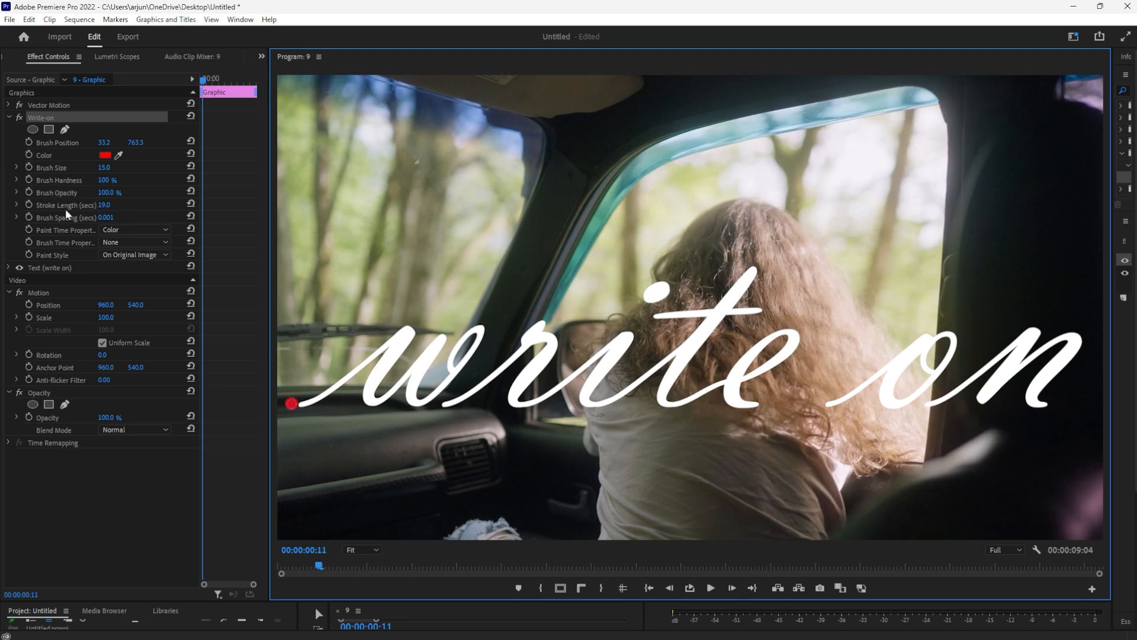
Start keyframing Brush Position at 00:00:00:00 and move the brush along the W's lead-in stroke, advancing a few frames each time
key("Home")
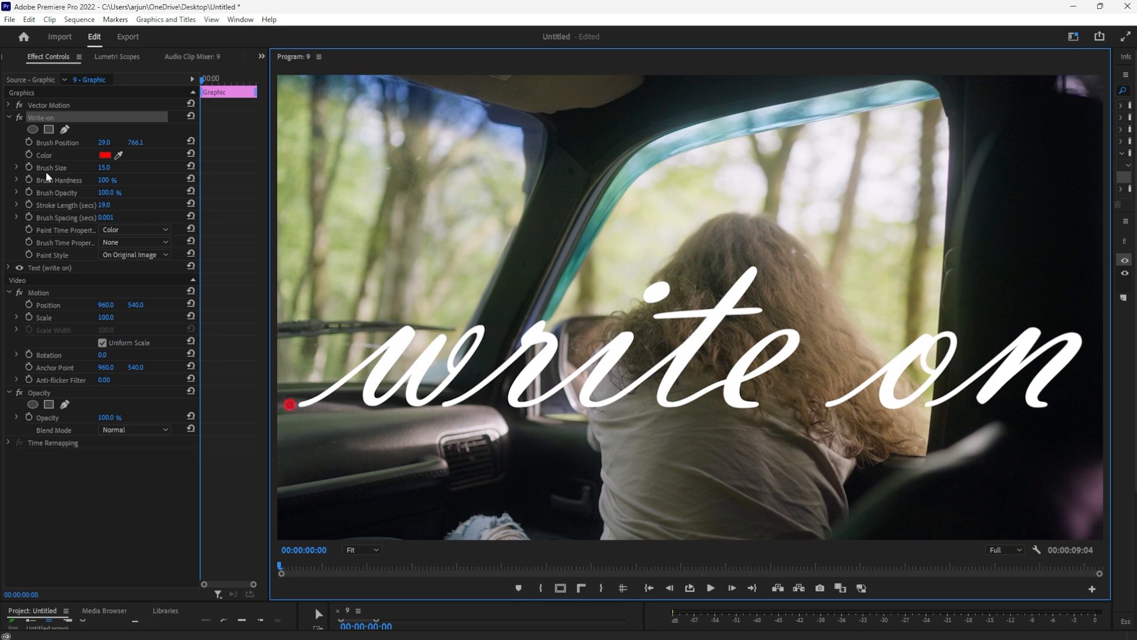
left_click(28, 142)
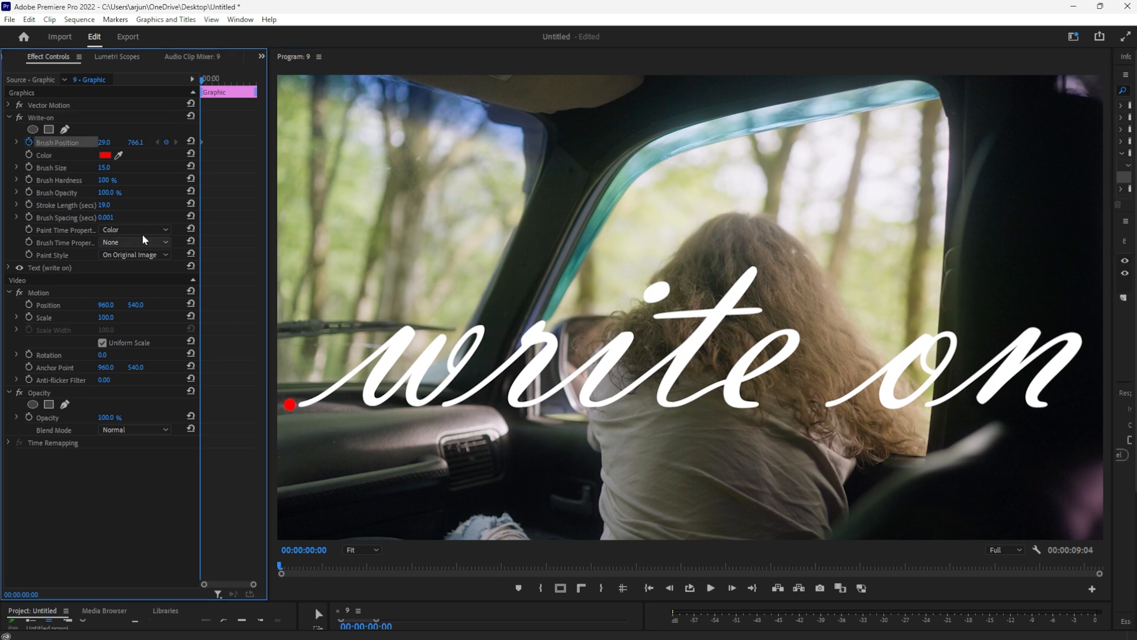
left_click_drag(291, 413, 323, 407)
key("Right")
key("Right")
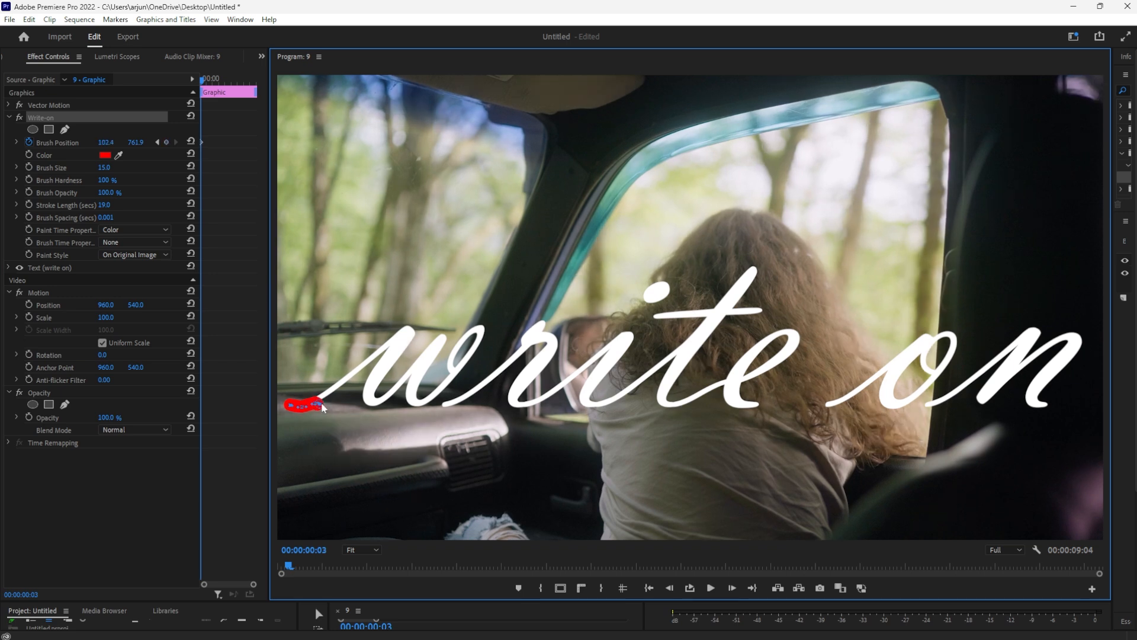
key("Right")
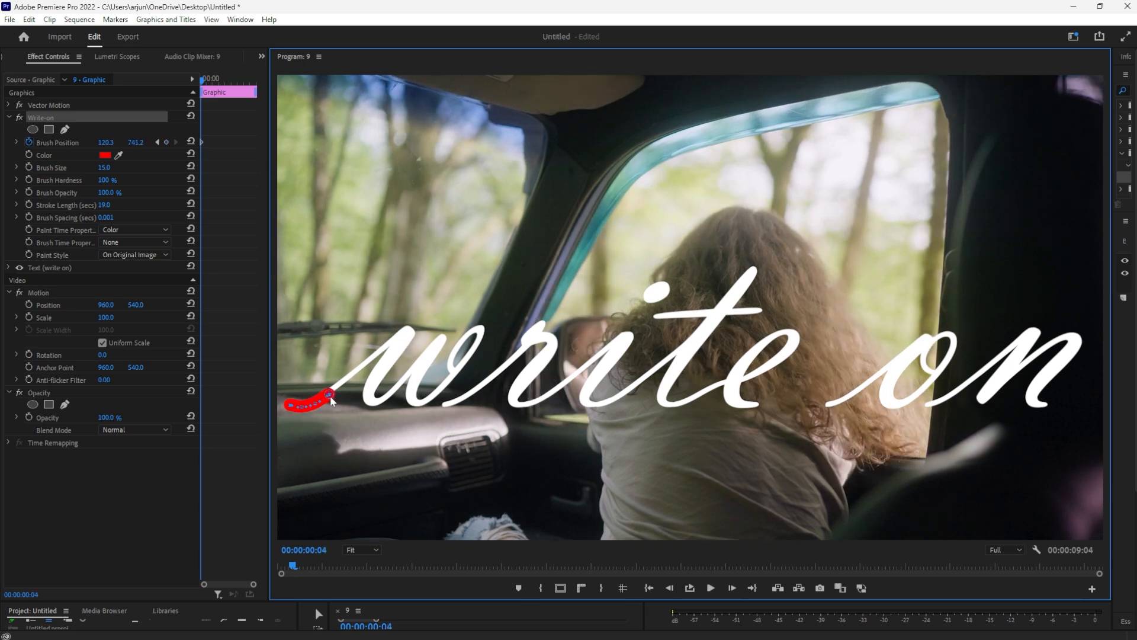
Set Brush Size to 19.0 and trace the strokes of the W with successive Brush Position keyframes
key("Right")
key("Right")
left_click_drag(355, 372, 407, 331)
key("Right")
key("Right")
left_click_drag(407, 331, 407, 342)
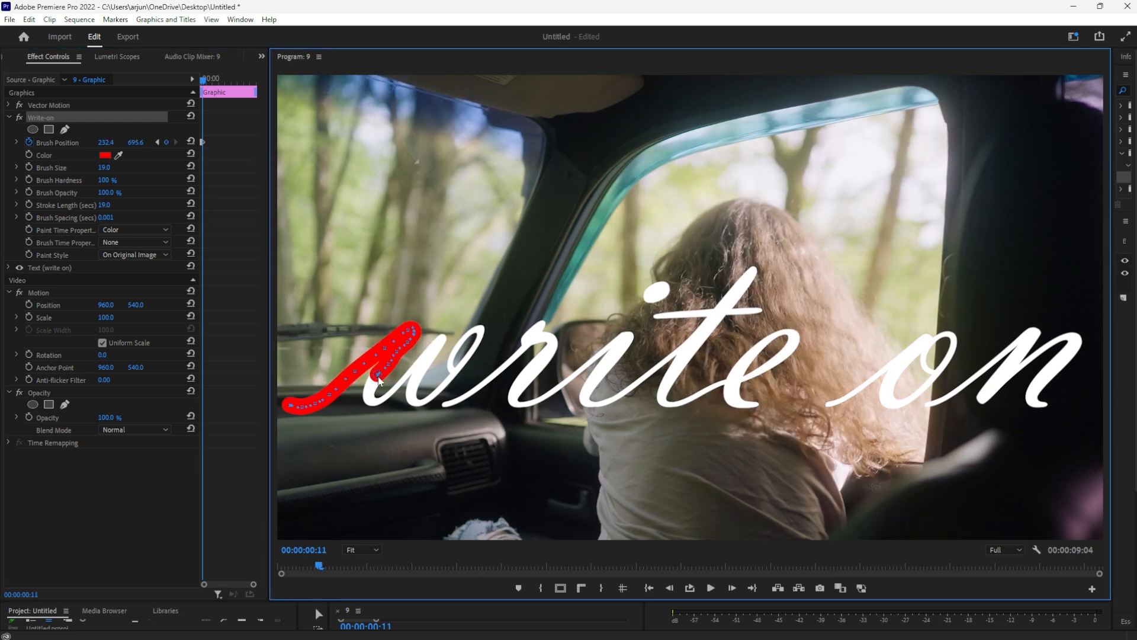
key("Right")
left_click_drag(415, 328, 442, 340)
key("space")
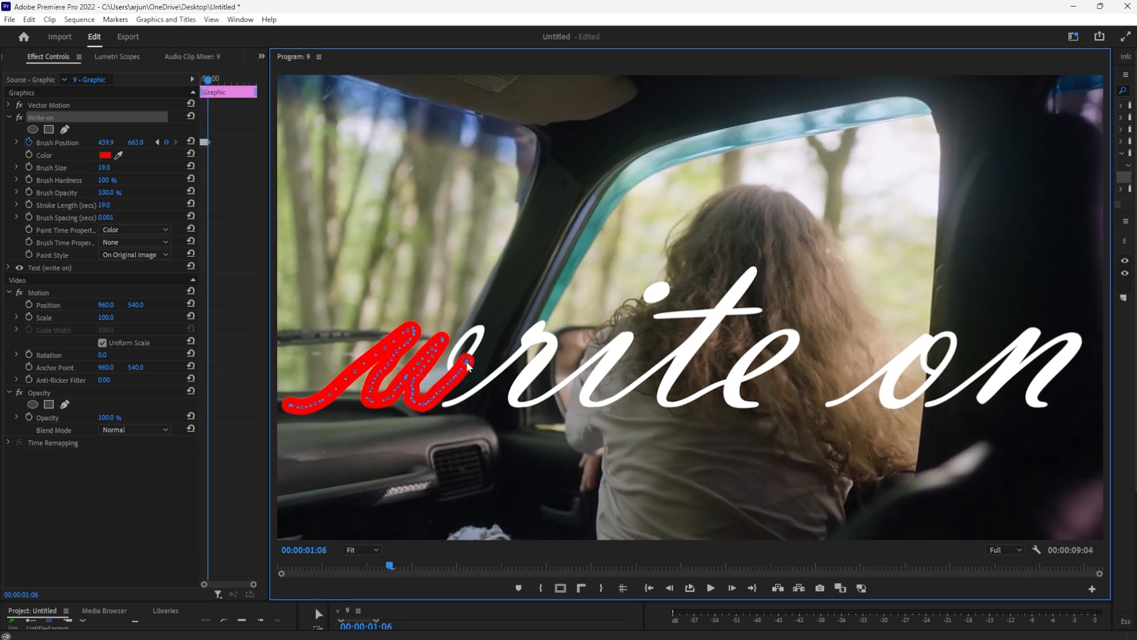
Trace the remaining letters, T crossbar and I dot with Brush Position keyframes, and set Paint Style to Reveal Original Image
left_click(664, 292)
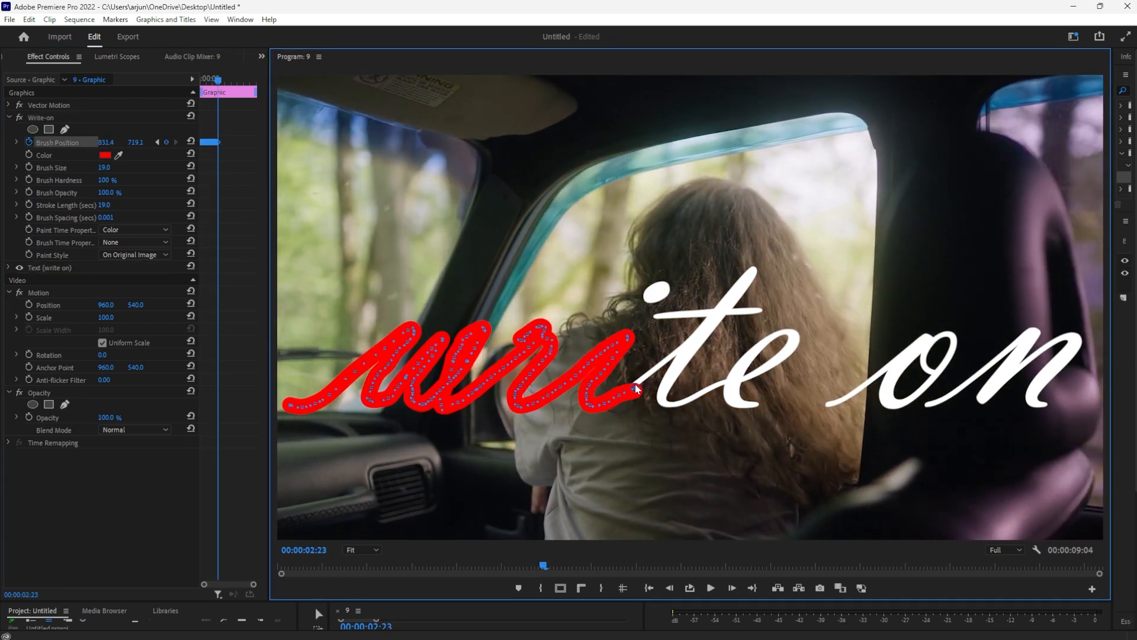
key("Right")
mouse_move(681, 367)
left_mouse_down()
mouse_move(702, 340)
mouse_move(758, 271)
left_mouse_up()
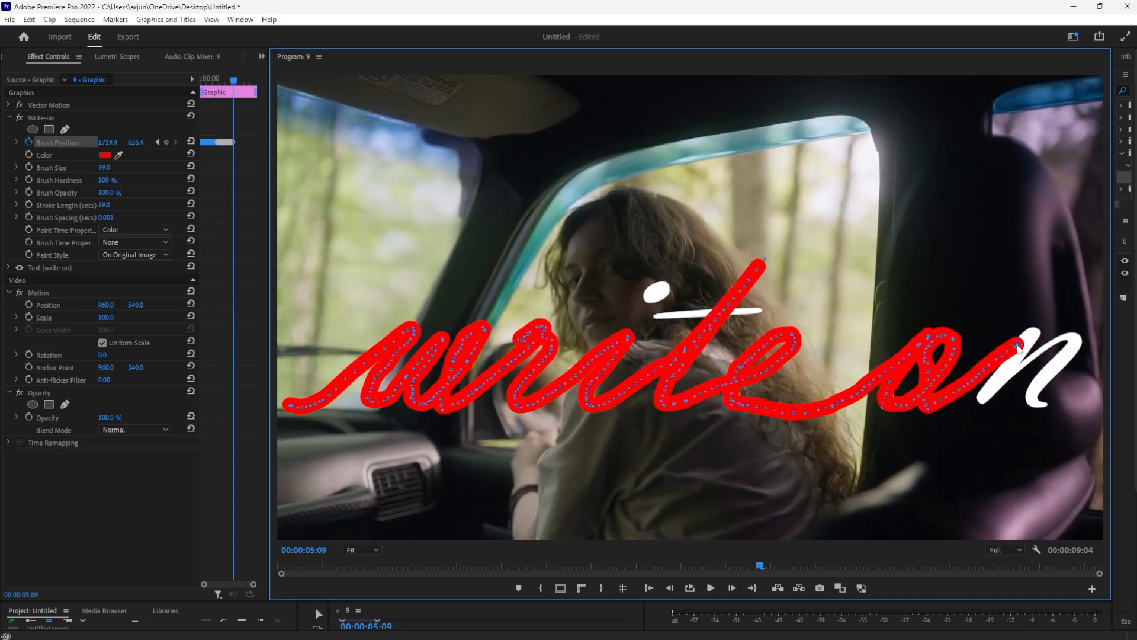
mouse_move(1016, 356)
left_mouse_down()
mouse_move(1049, 379)
mouse_move(1066, 356)
mouse_move(681, 302)
mouse_move(766, 247)
mouse_move(655, 288)
mouse_move(682, 269)
left_mouse_up()
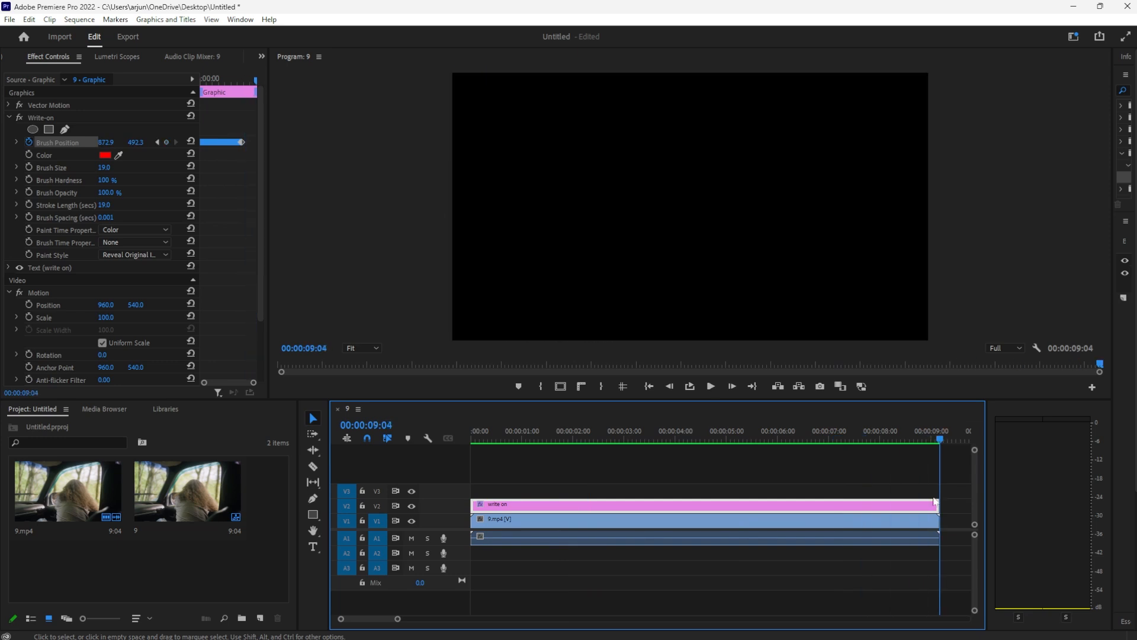
Set the "write on" title clip's duration to 00:00:05:10 and extend its end to the end of the footage at 00:00:09:04
left_click_drag(939, 439, 474, 468)
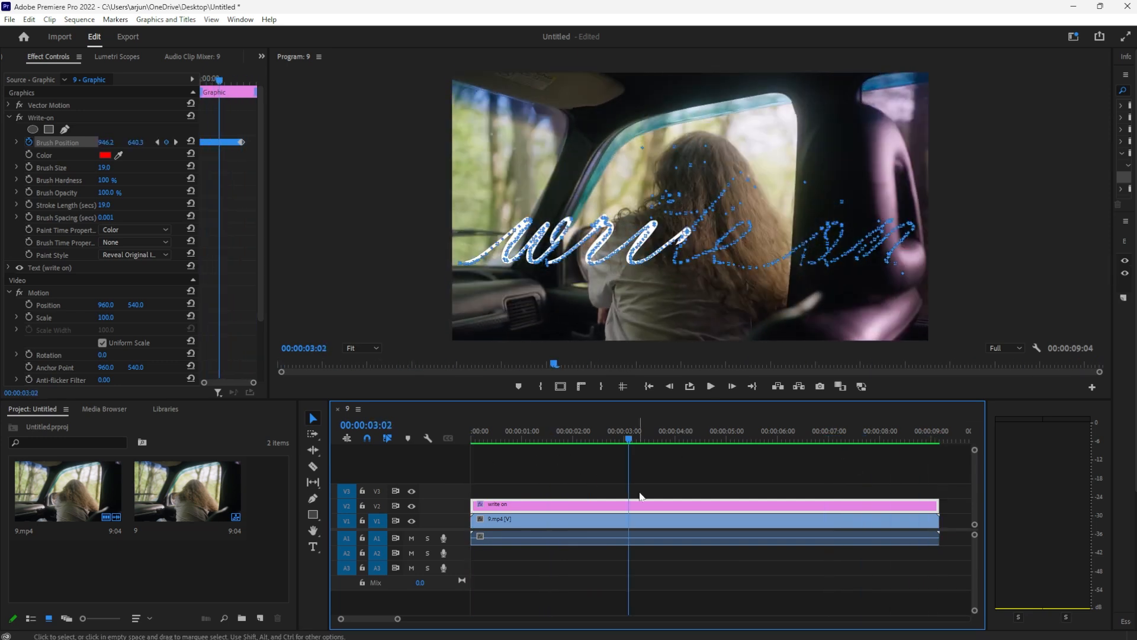
key("ctrl+r")
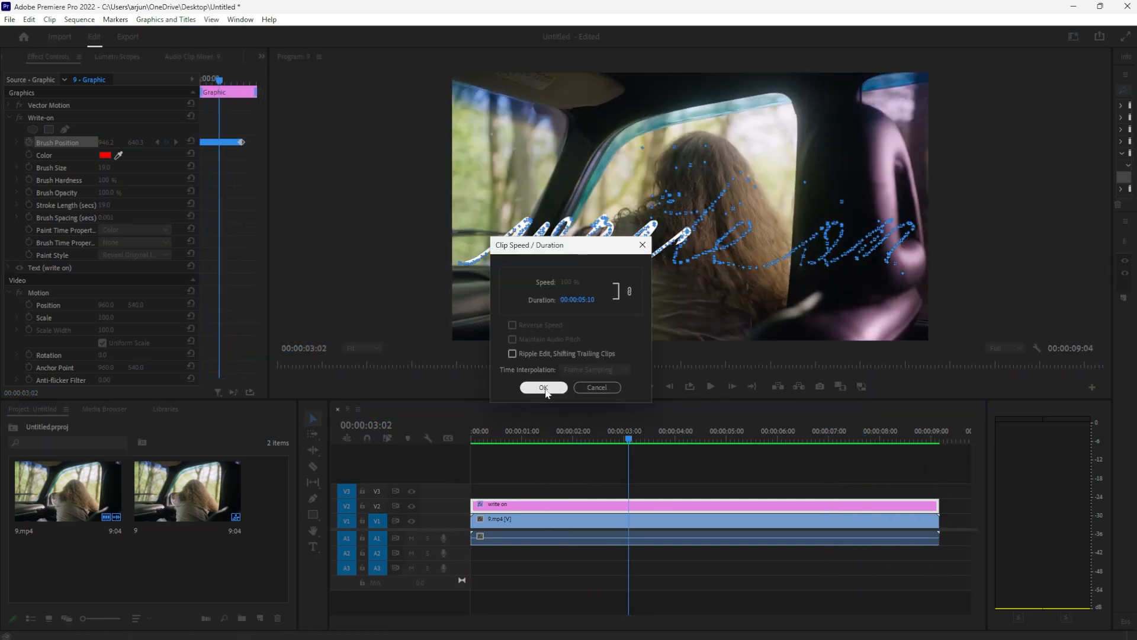
left_click(540, 385)
left_click_drag(745, 505, 939, 505)
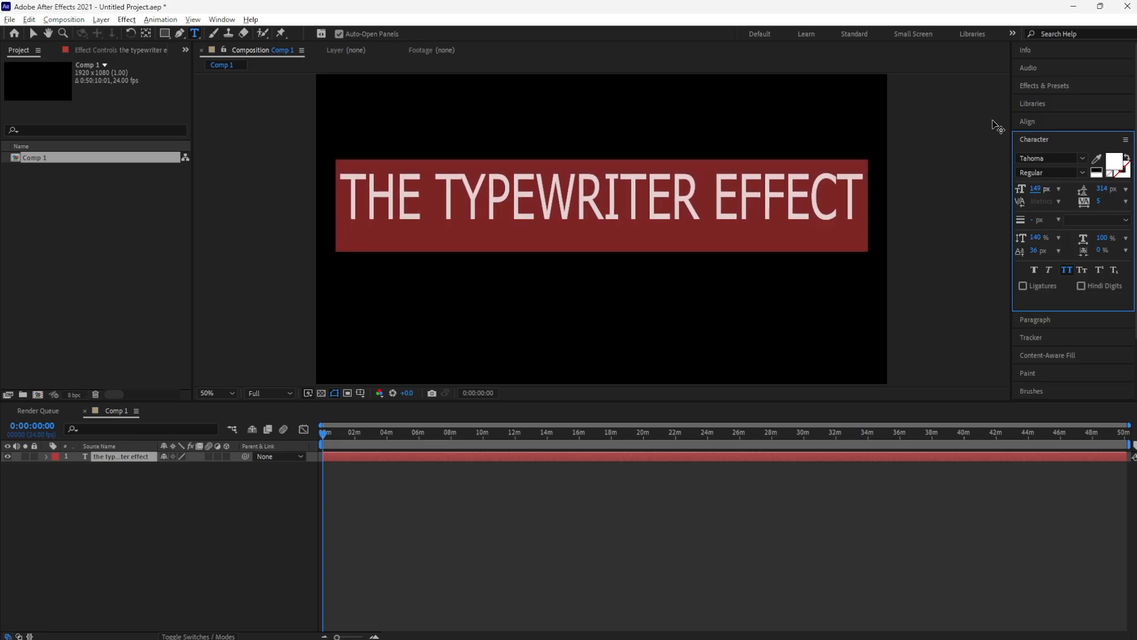
In After Effects, center the "THE TYPEWRITER EFFECT" text horizontally and vertically in the composition and center its anchor point
left_click(1048, 118)
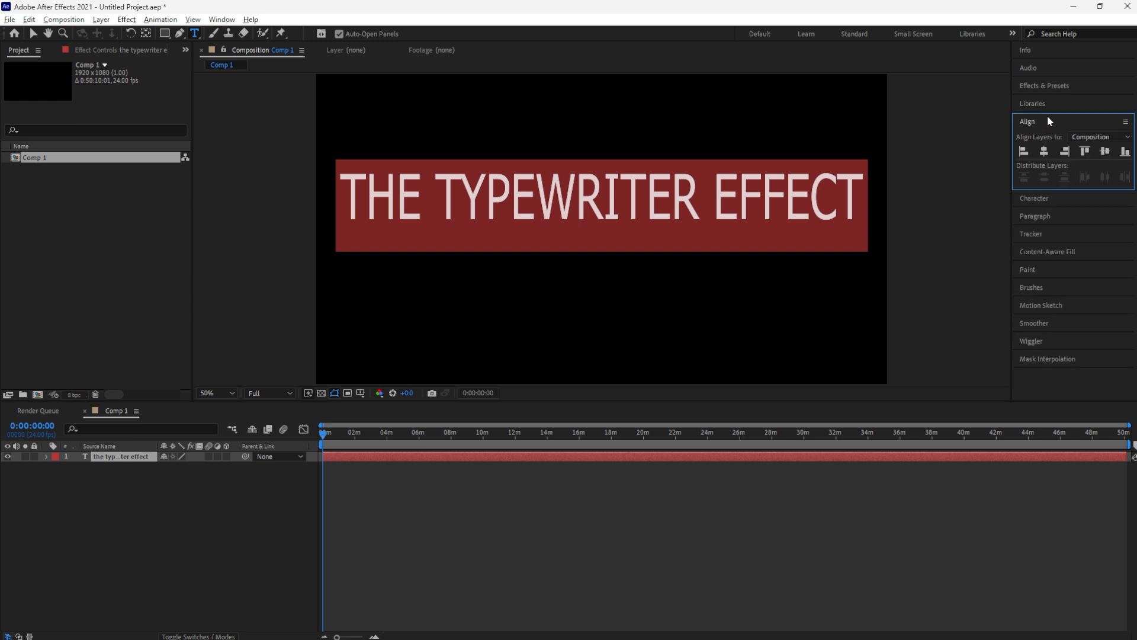
left_click(1044, 152)
left_click(1108, 153)
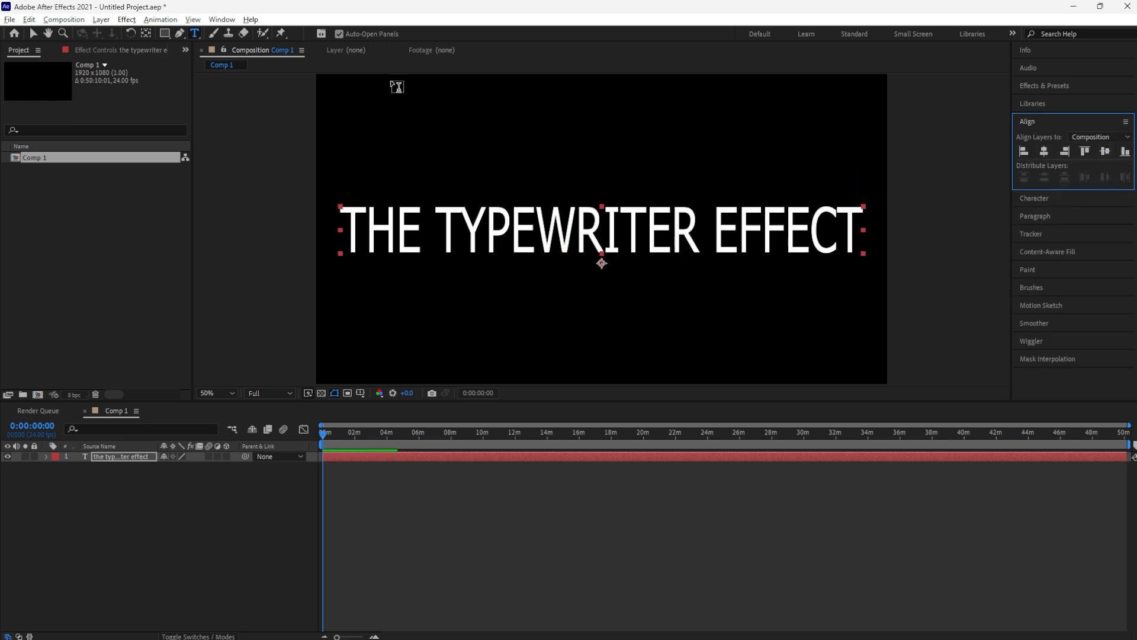
left_click(151, 34)
key("ctrl+alt+Home")
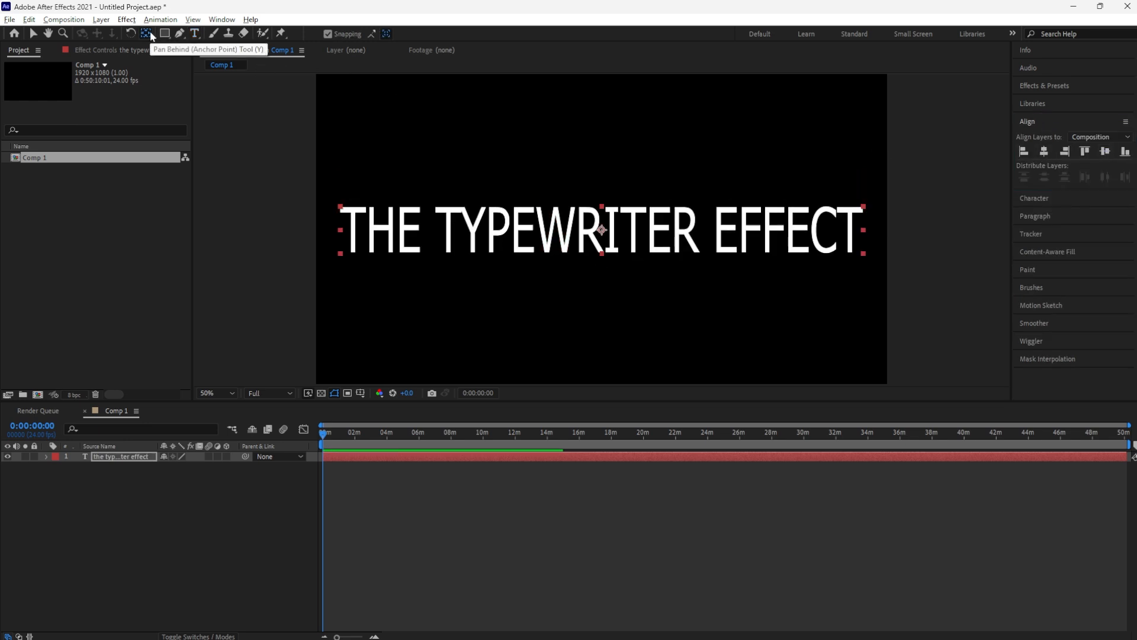
Add an Opacity animator to the typewriter text layer and set its opacity to 0%
left_click(47, 457)
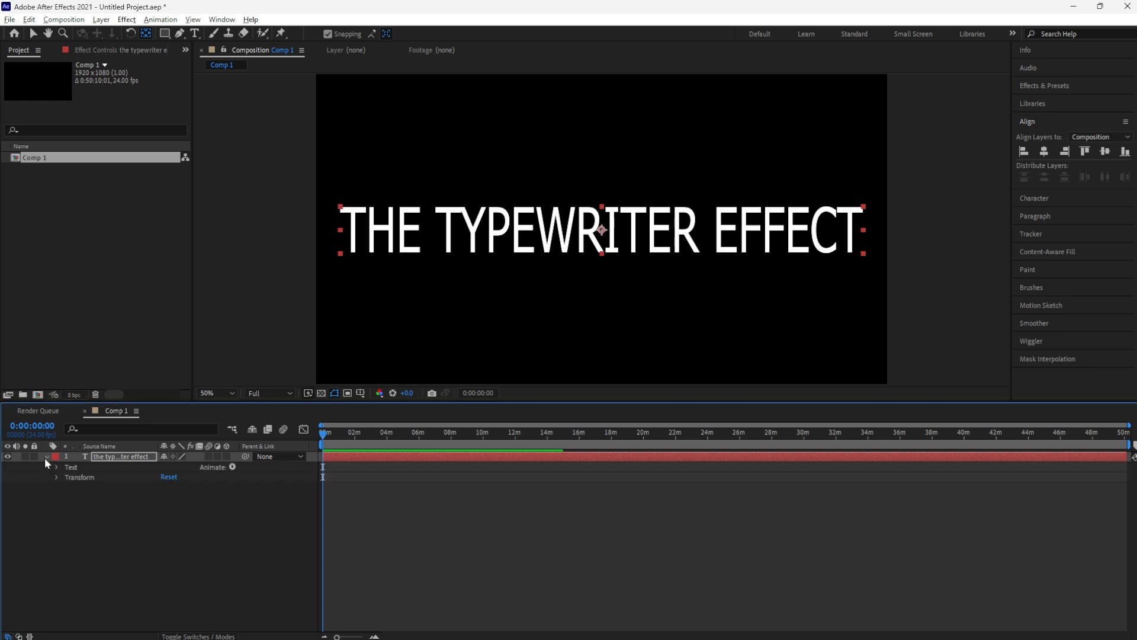
left_click(232, 467)
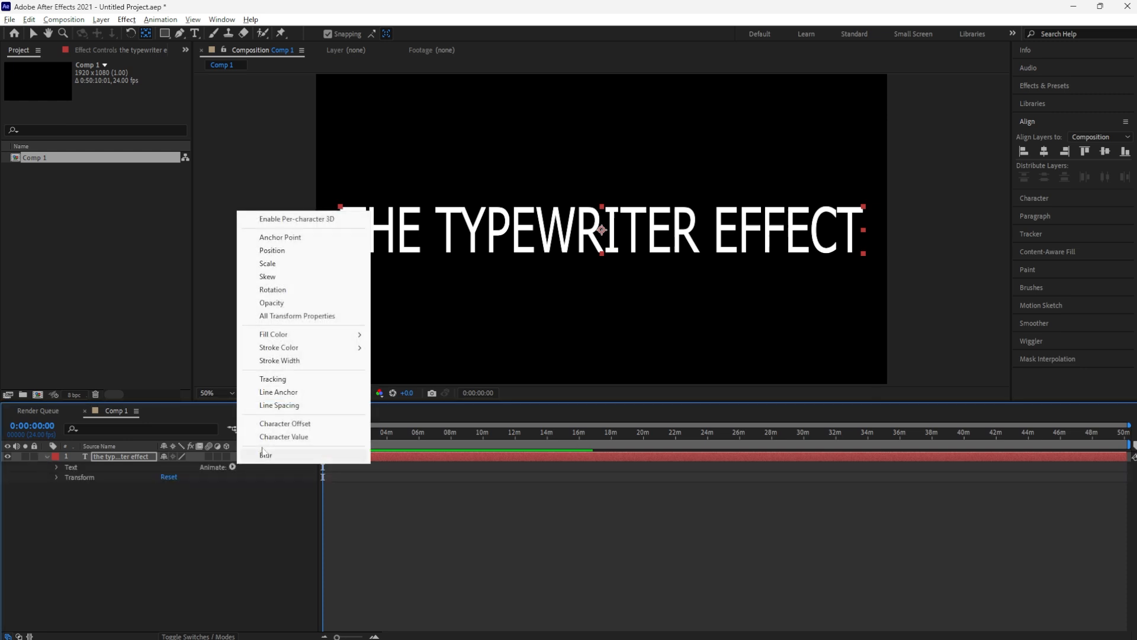
left_click(284, 303)
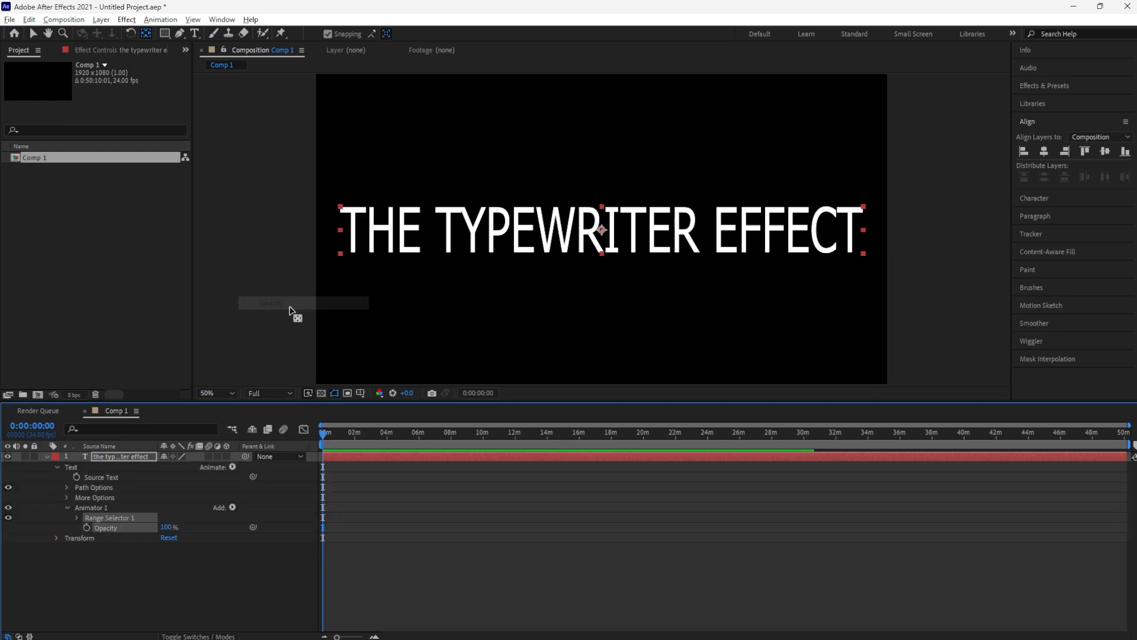
left_click_drag(157, 528, 102, 528)
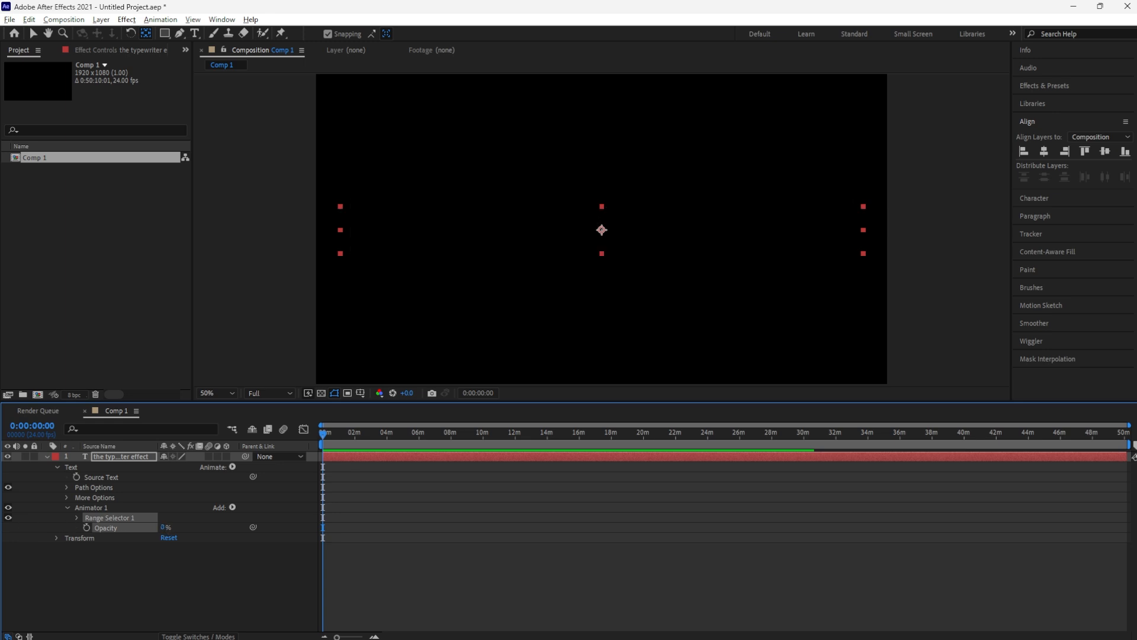
Shorten the composition to 0:00:05:01, keyframe Range Selector 1's Start from 0% at 0:00:00:00 to 100% at 0:00:04:00, and preview it
left_click(77, 517)
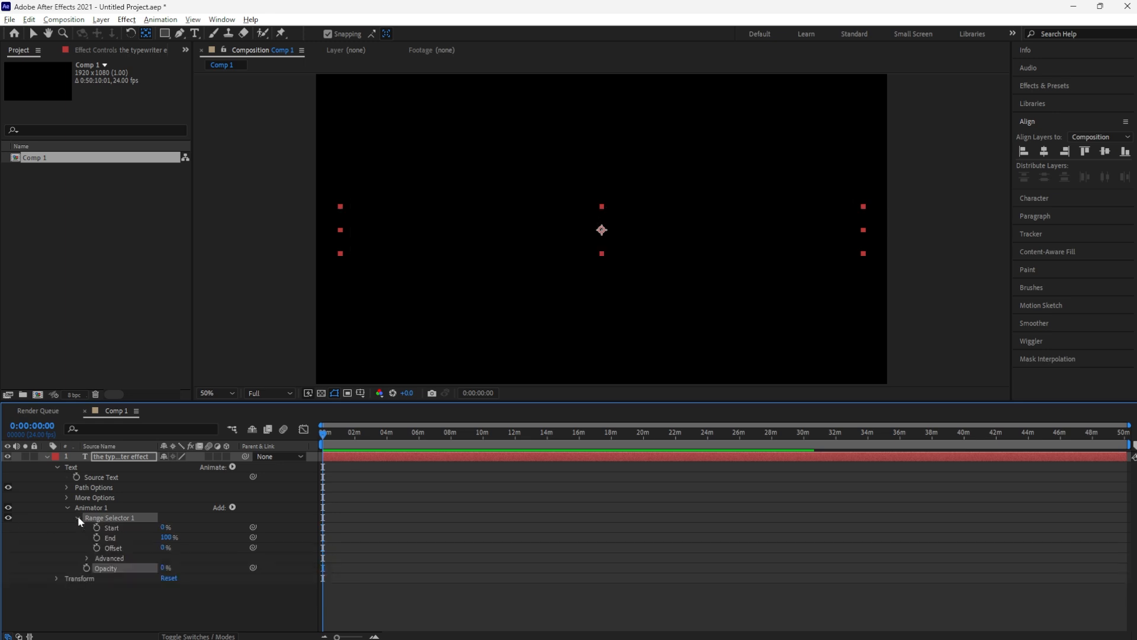
left_click(97, 527)
left_click_drag(382, 432, 237, 442)
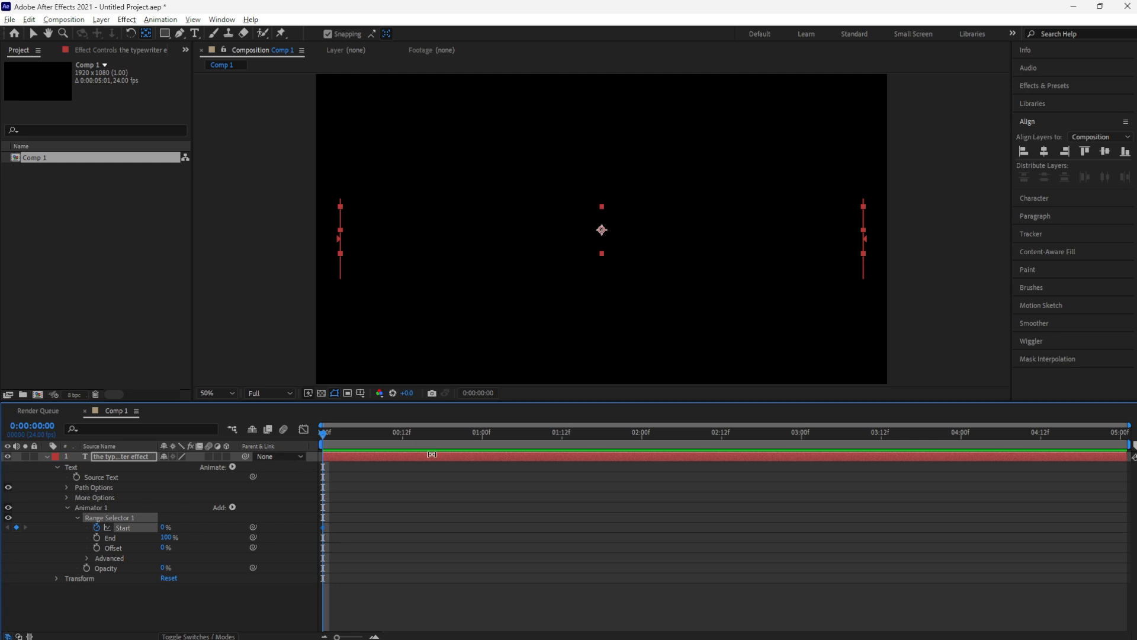
left_click_drag(400, 439, 637, 443)
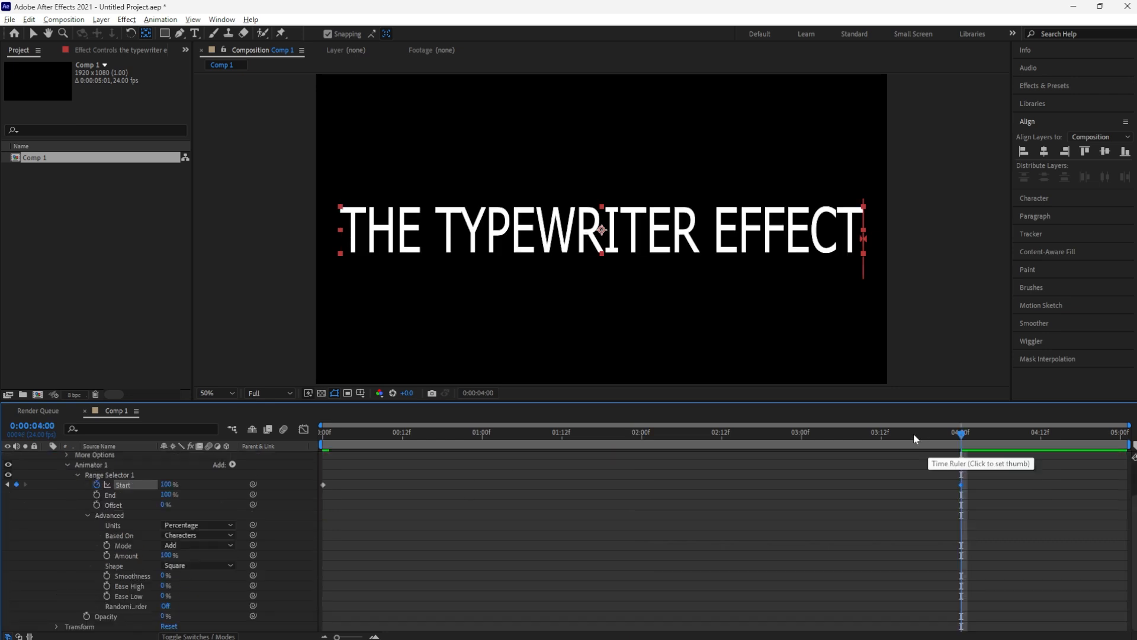
key("Home")
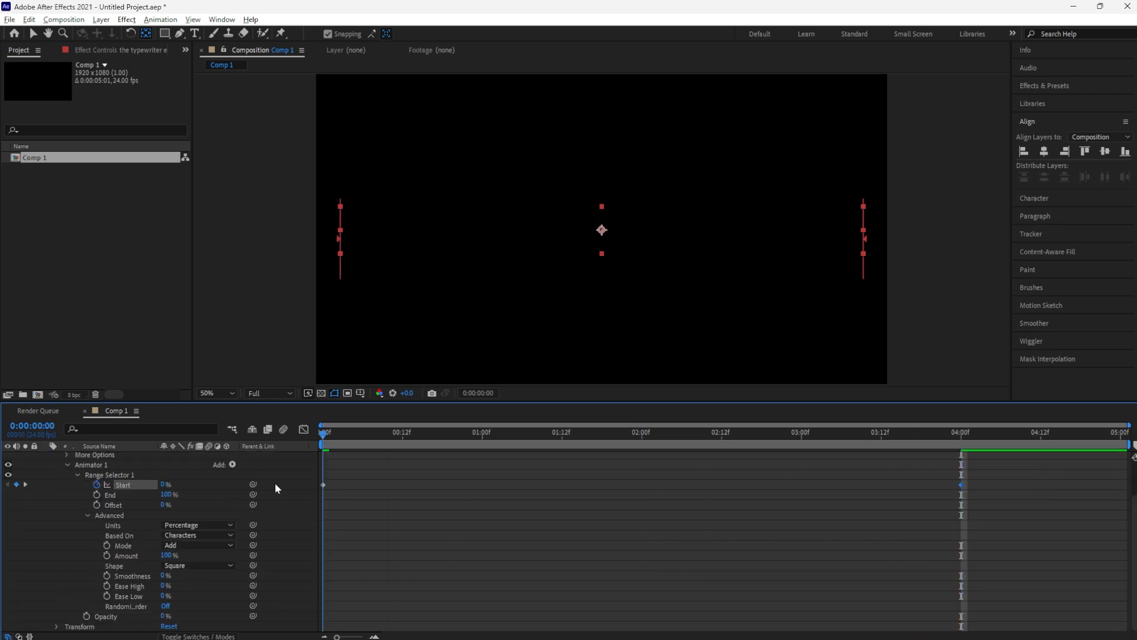
key("space")
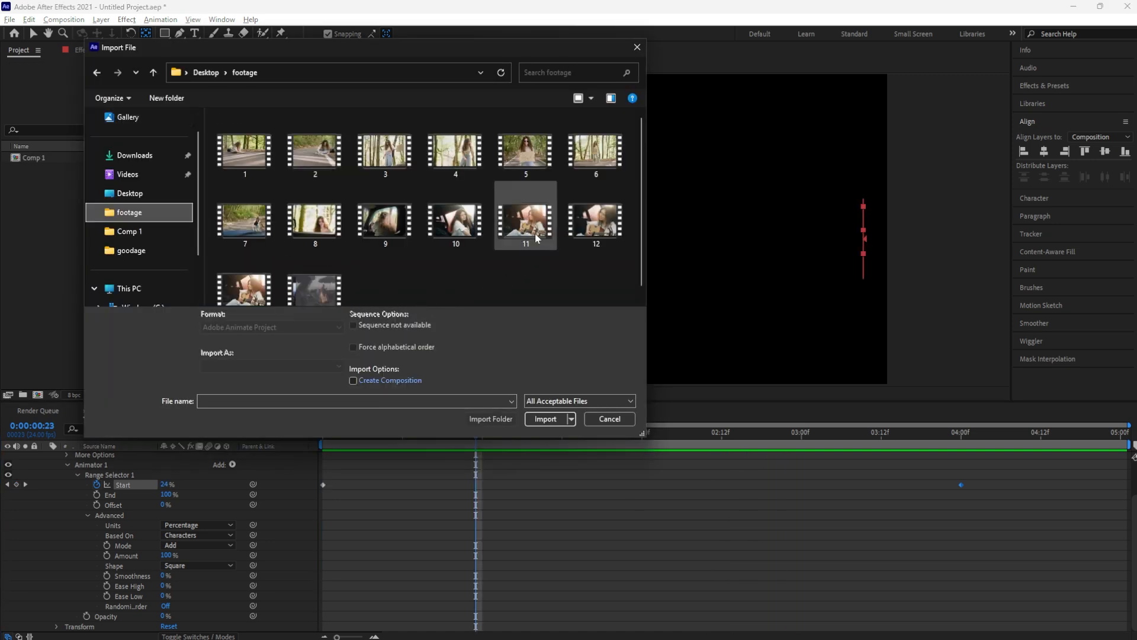
Import 10.mp4 from the footage folder and place it beneath the typewriter text layer in Comp 1
left_click(468, 235)
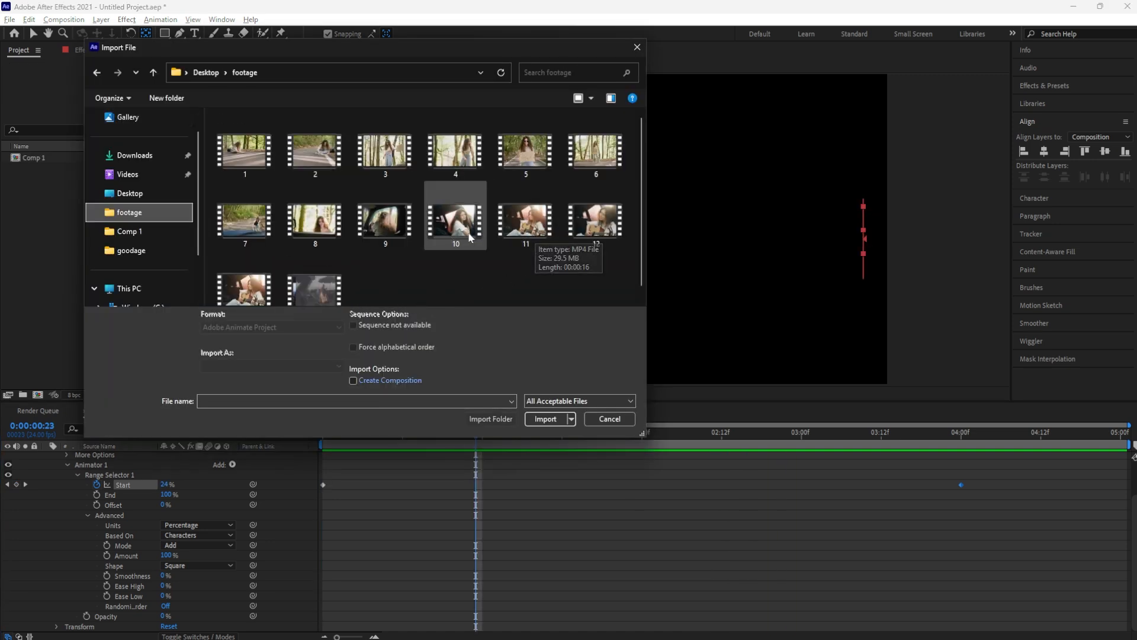
left_click(552, 420)
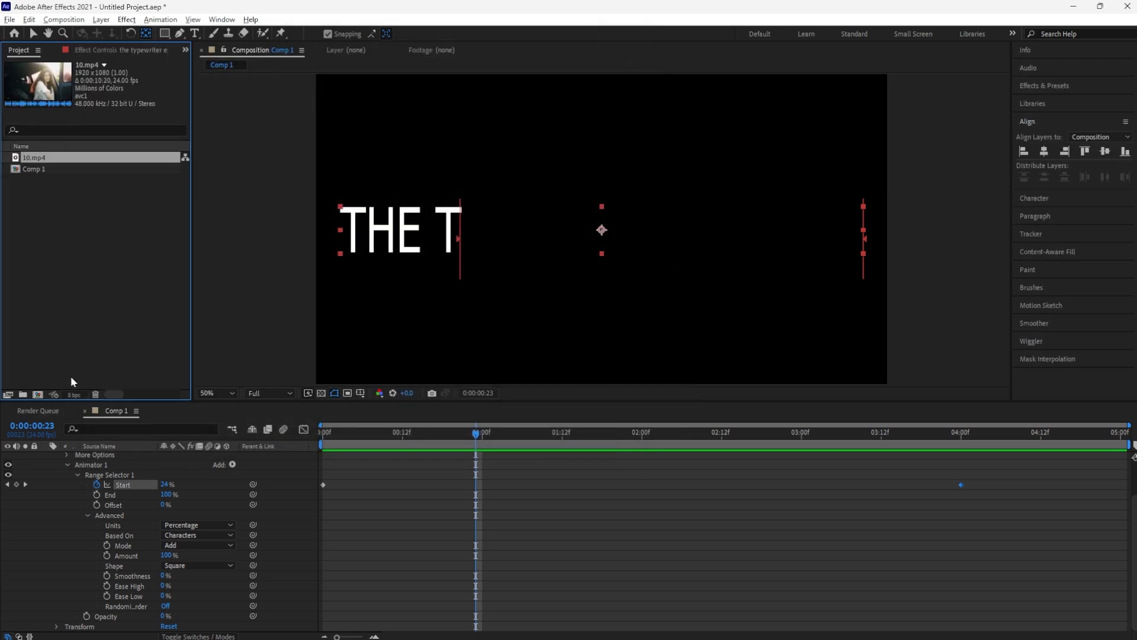
scroll(123, 500, "up", 2)
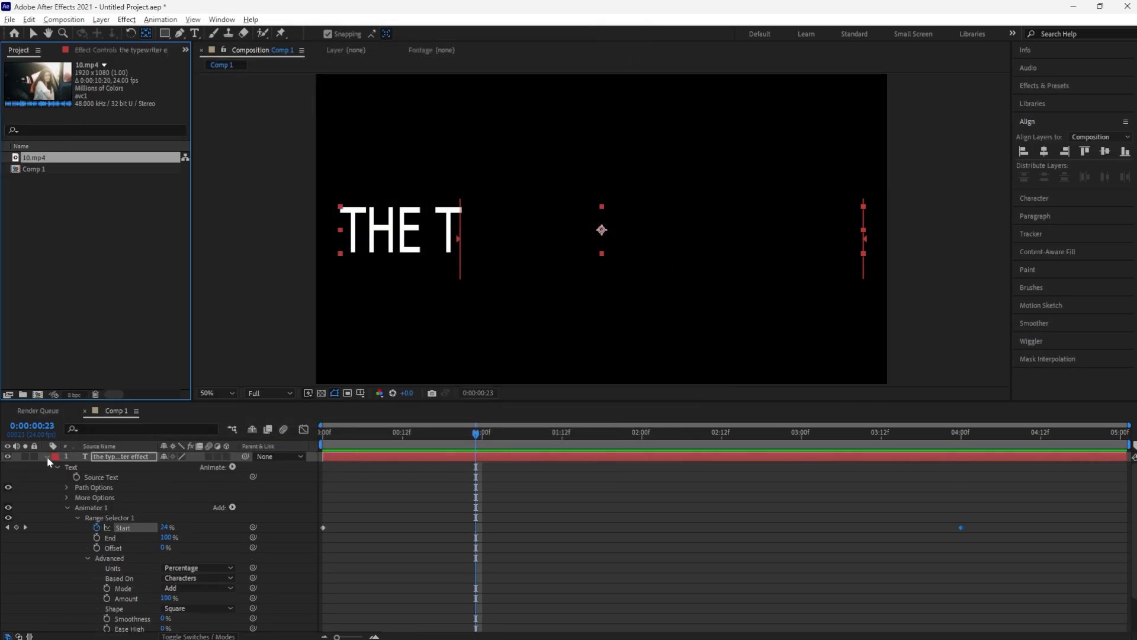
left_click(46, 456)
left_click_drag(31, 163, 80, 532)
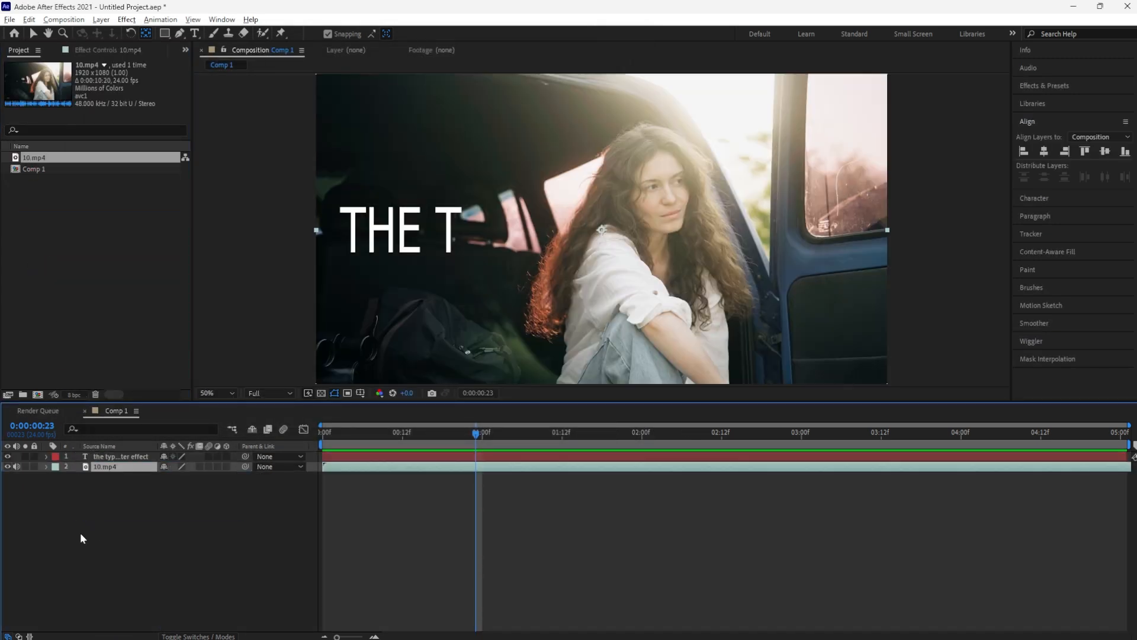
Preview the typewriter text over 10.mp4 from the start of Comp 1, with the composition view fitted and its panel enlarged
key("comma")
key("Home")
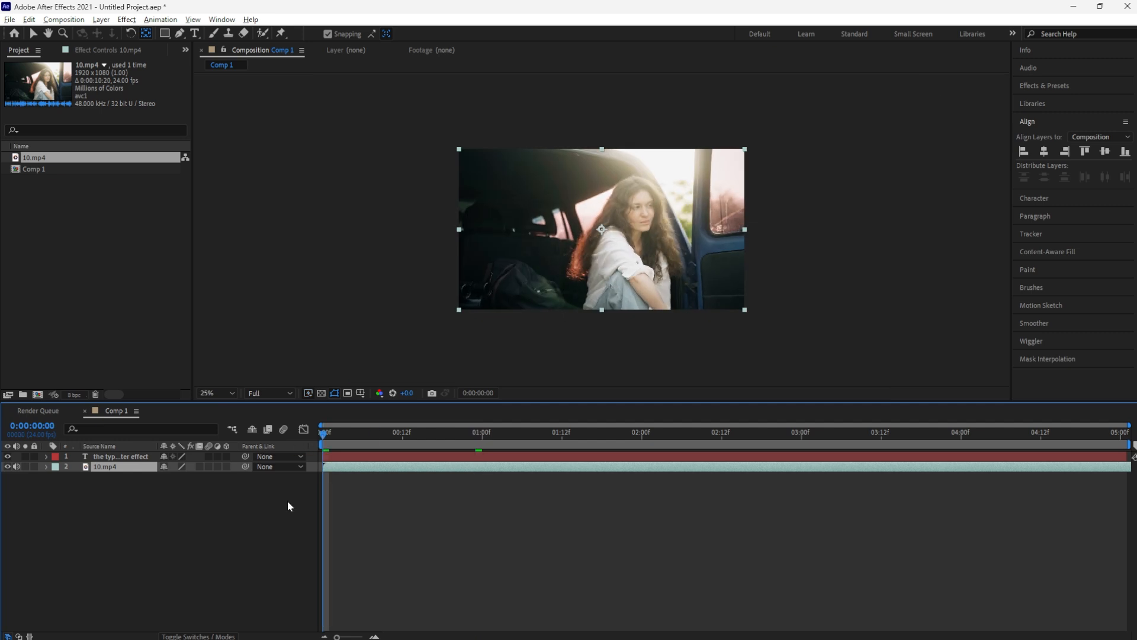
key("space")
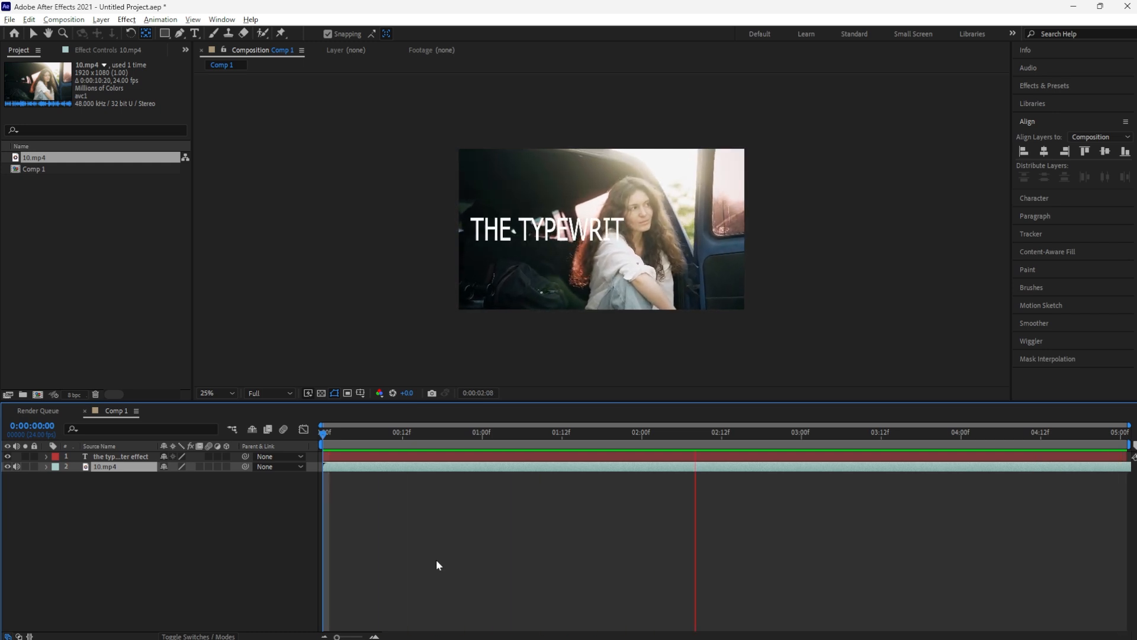
scroll(572, 317, "up", 1)
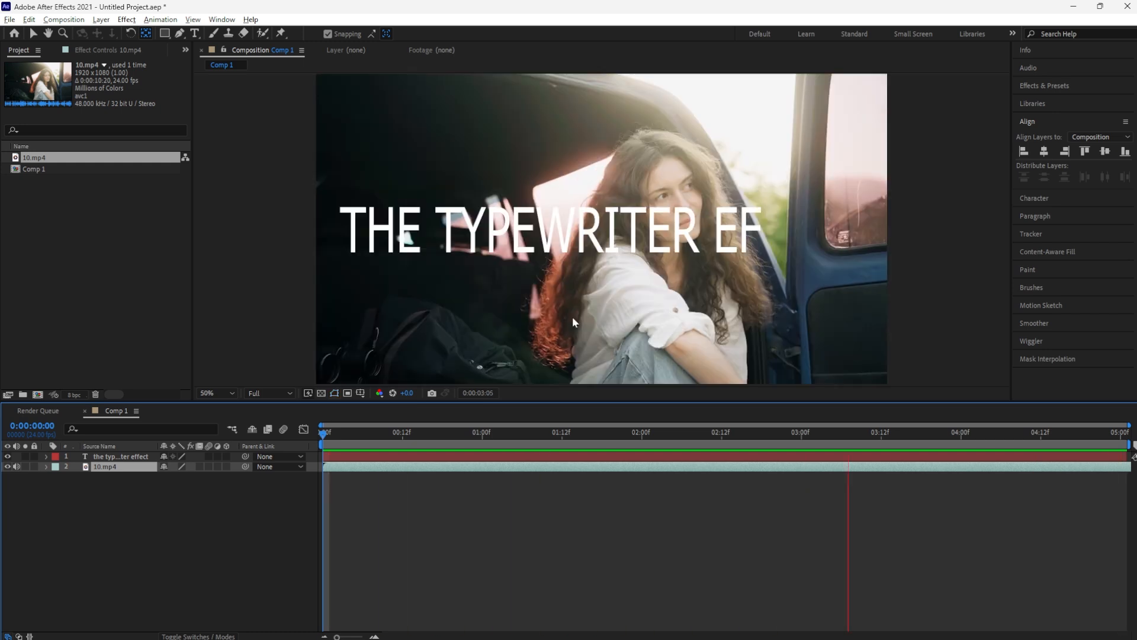
left_click(262, 393)
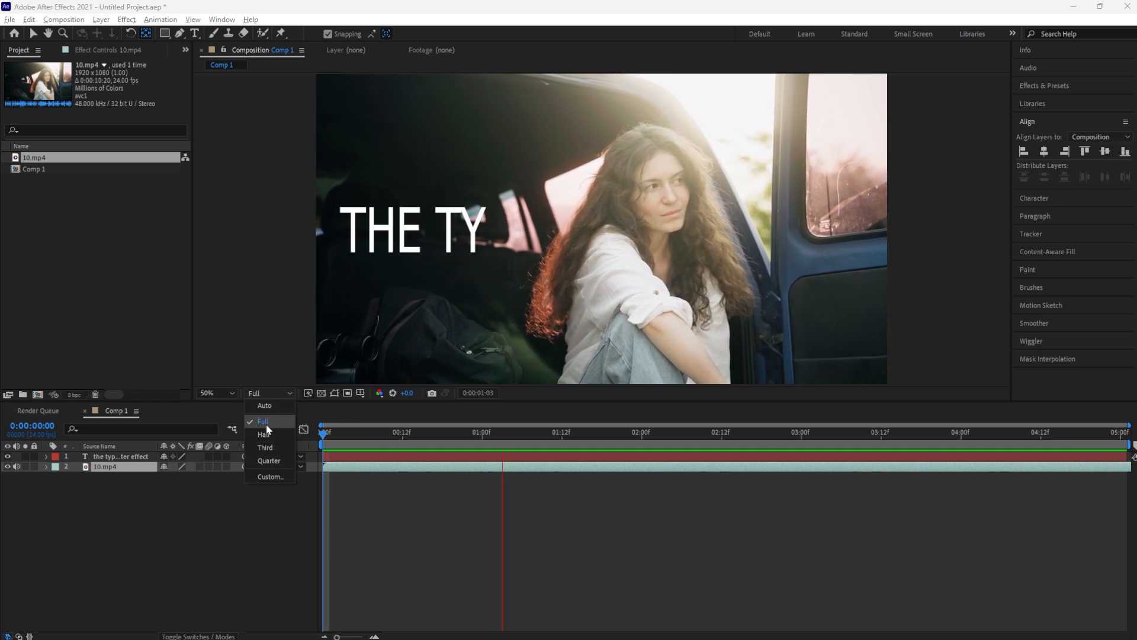
left_click(222, 393)
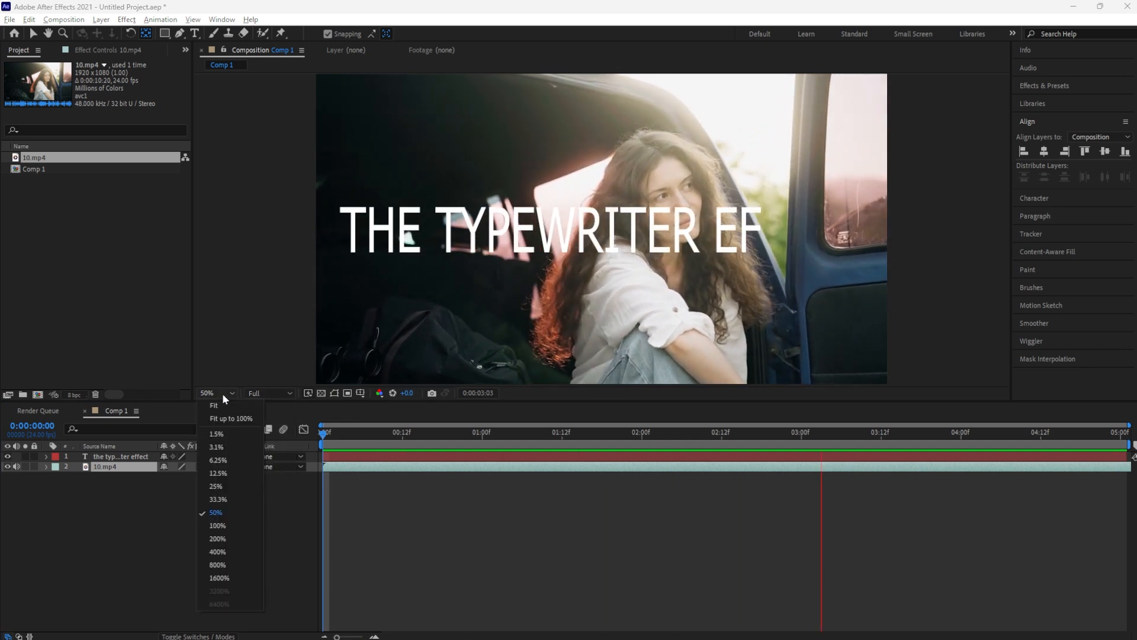
left_click(220, 407)
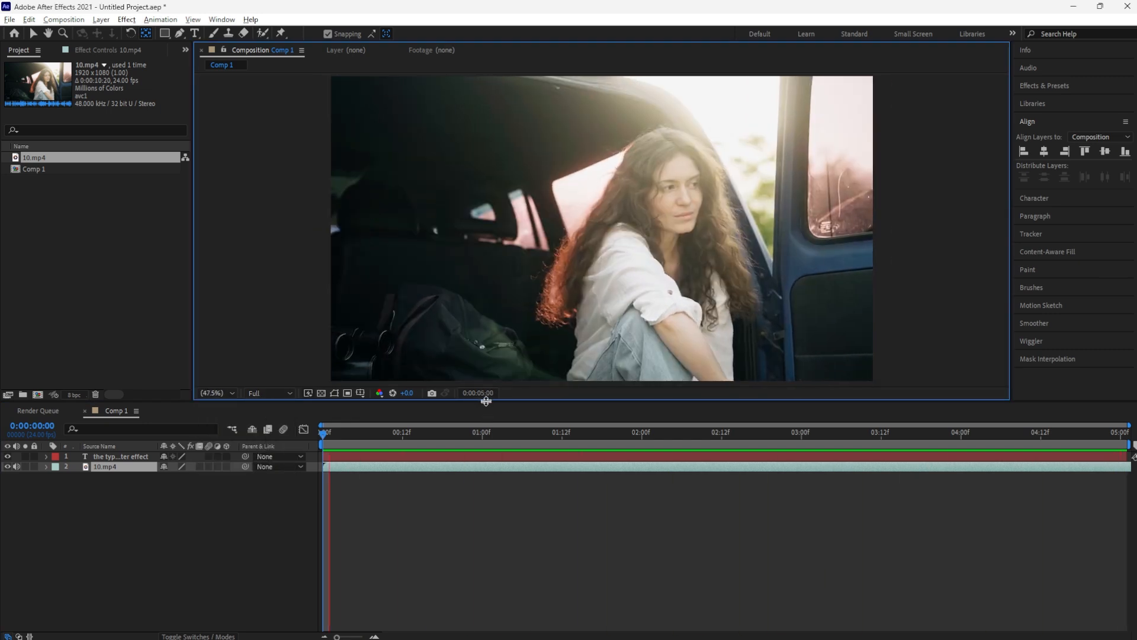
left_click_drag(482, 402, 482, 506)
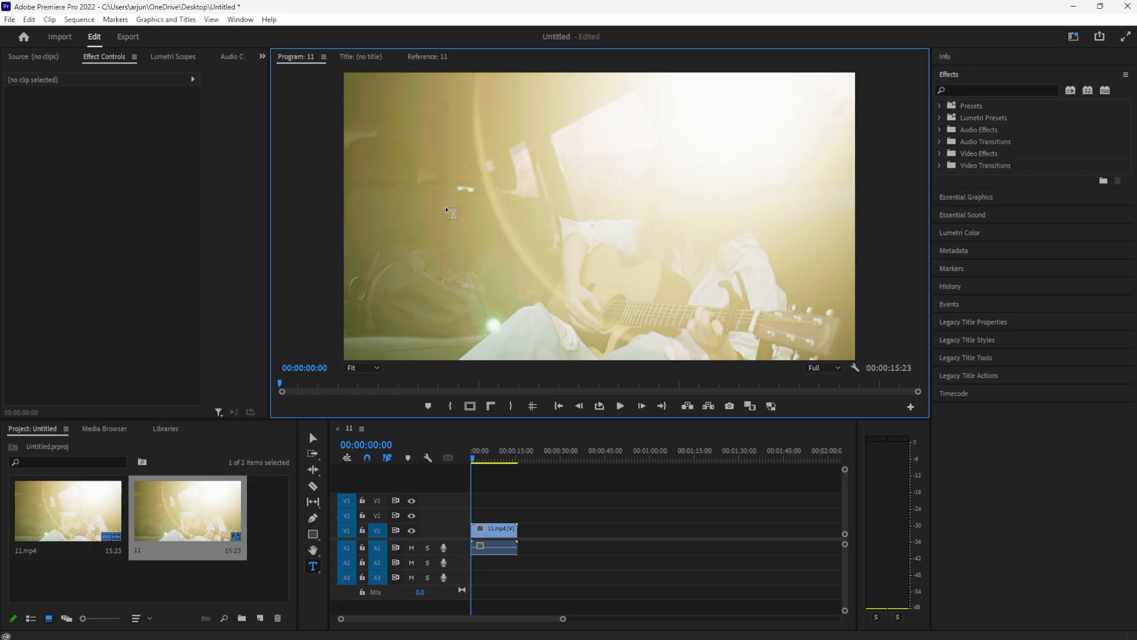
In Premiere Pro, add the text "the typewriter effect" over the 11.mp4 clip and set it in All Caps
left_click(448, 195)
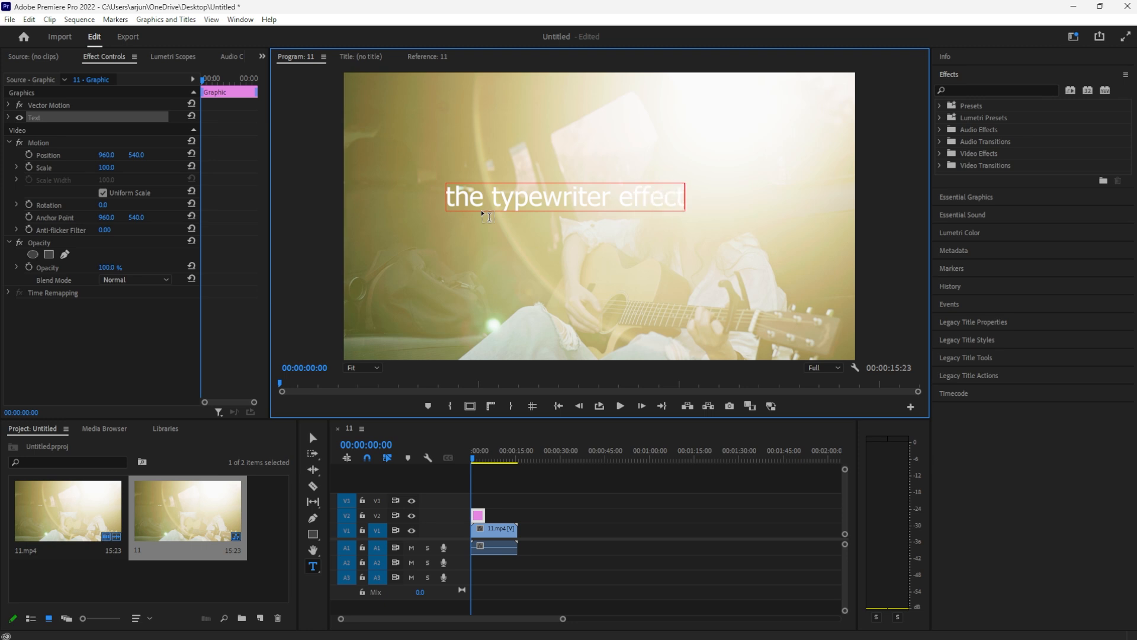
left_click_drag(668, 203, 406, 212)
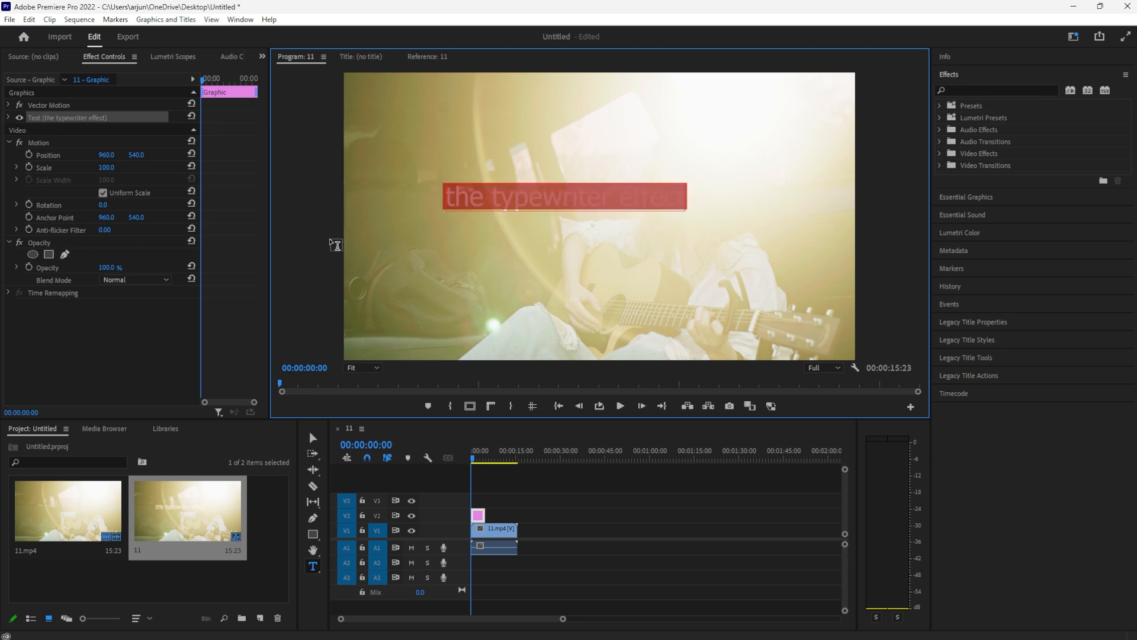
left_click(966, 197)
left_click(979, 464)
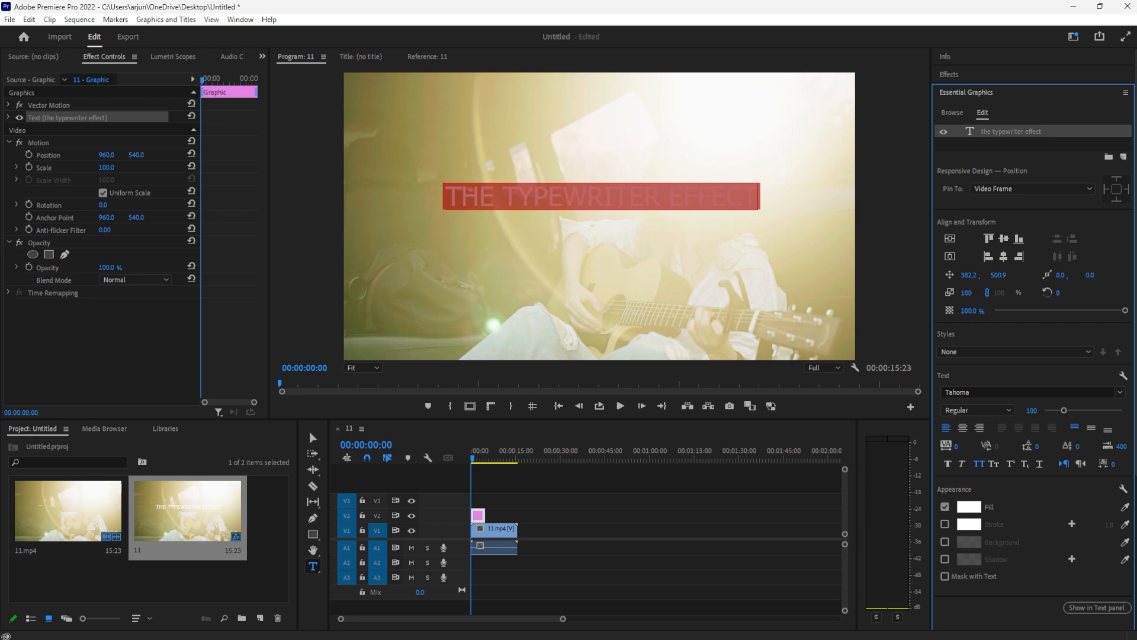
Scale the typewriter text to 137% and centre it horizontally and vertically in the frame
left_click_drag(966, 293, 819, 275)
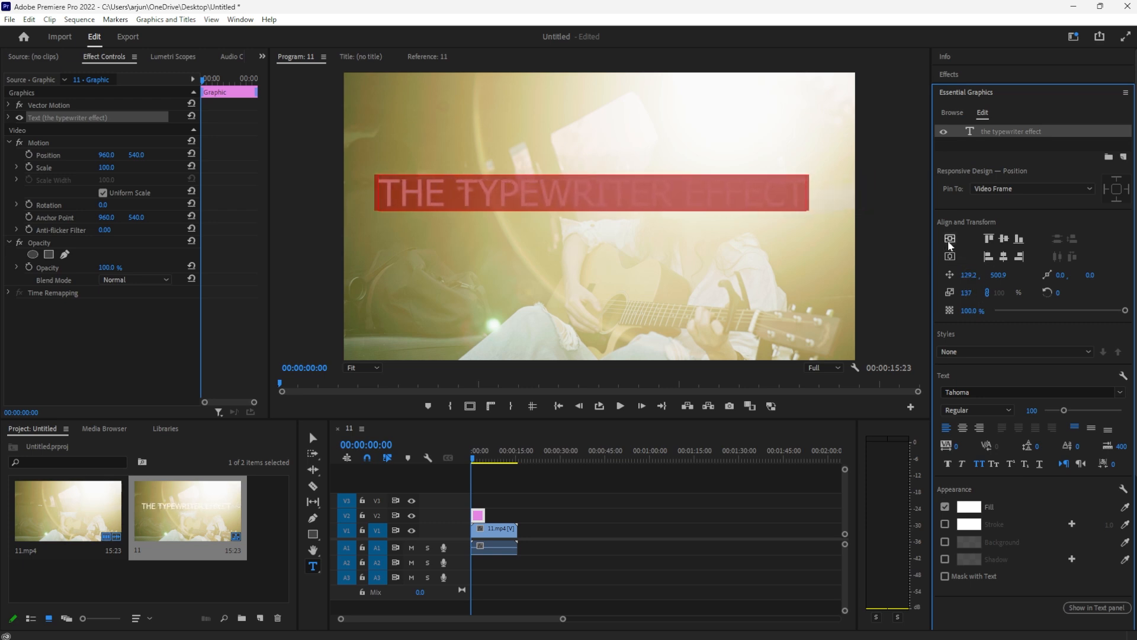
left_click(949, 238)
left_click(950, 256)
Change the text fill to black and extend the text clip on V2 to the end of 11.mp4
left_click(969, 507)
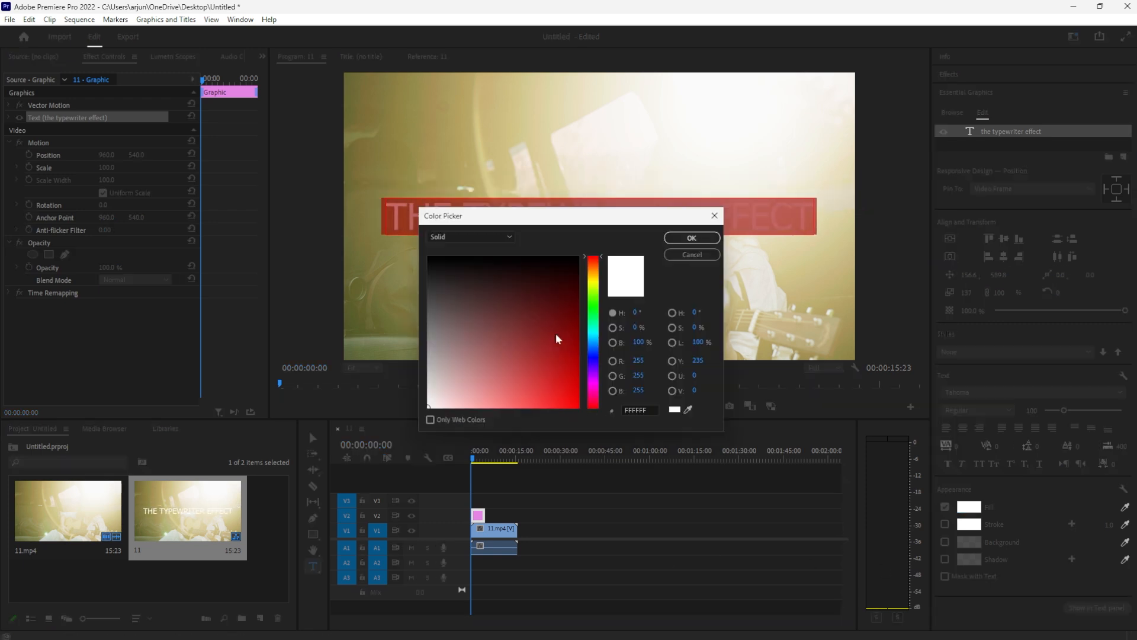
left_click(556, 339)
left_click(692, 238)
left_click(675, 498)
left_click_drag(484, 514, 518, 515)
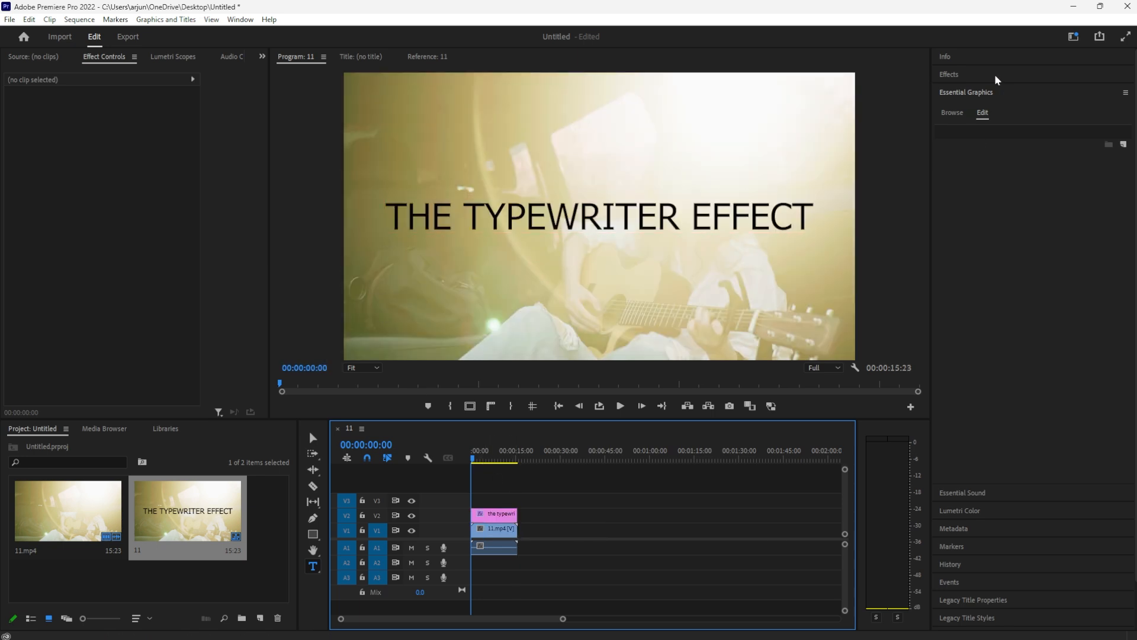
Find the Crop video effect and apply it to the typewriter text clip on V2
left_click(949, 74)
left_click(991, 90)
type("crop")
left_click_drag(980, 177, 494, 514)
scroll(102, 321, "down", 1)
scroll(126, 325, "up", 1)
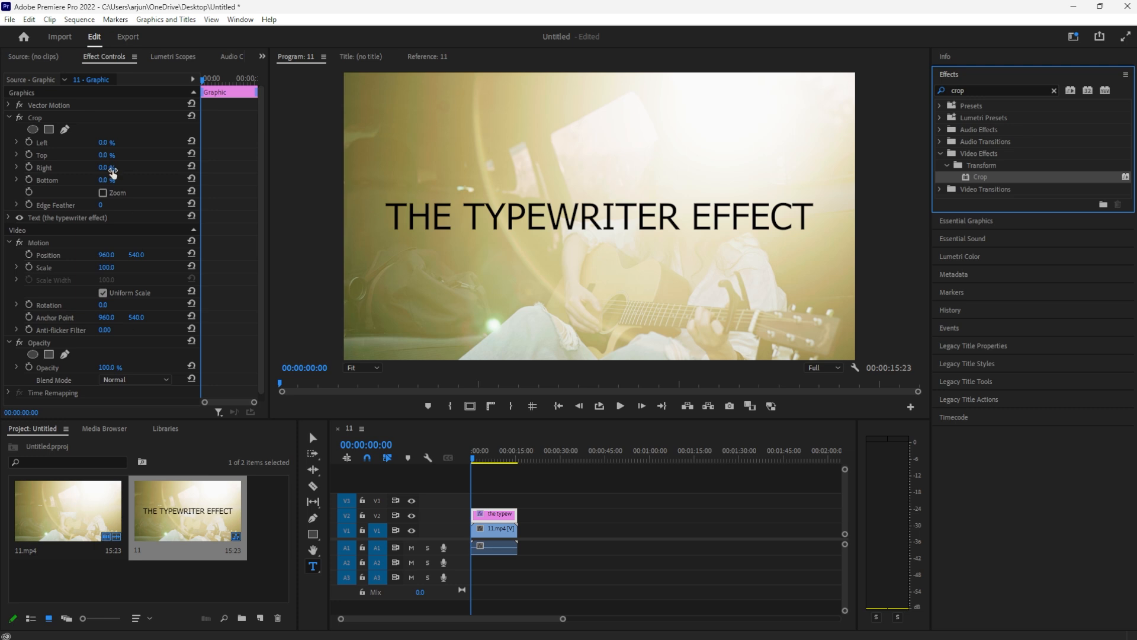
Keyframe the text's Crop Right value from 100% at 00:00:00:00 to 0% at 00:00:15:10
left_click_drag(104, 168, 156, 168)
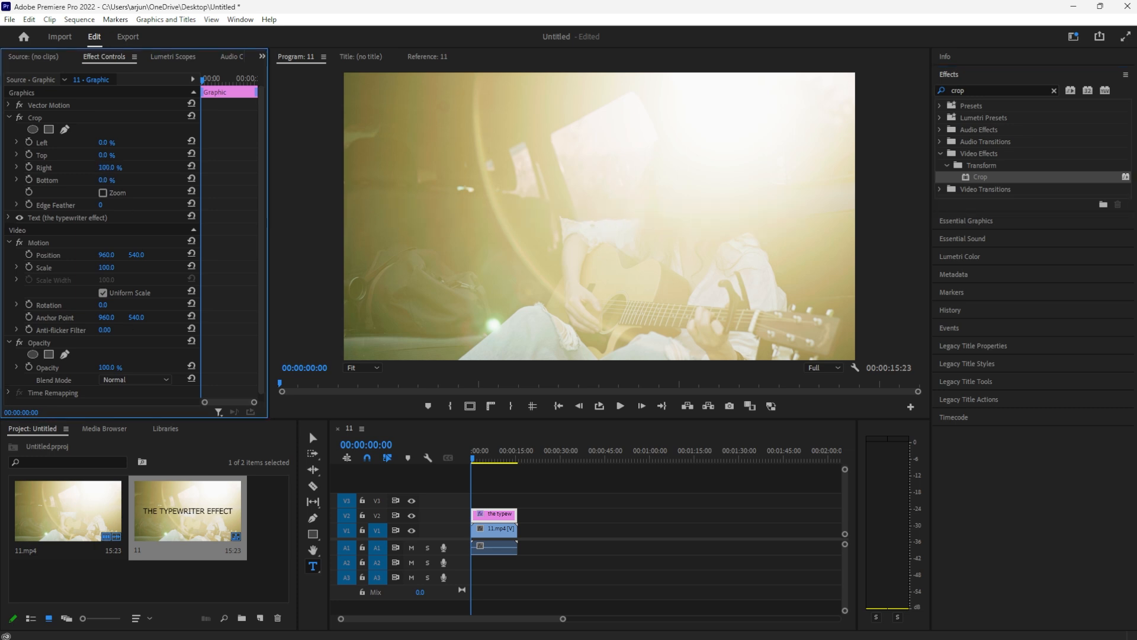
left_click(29, 167)
left_click(518, 462)
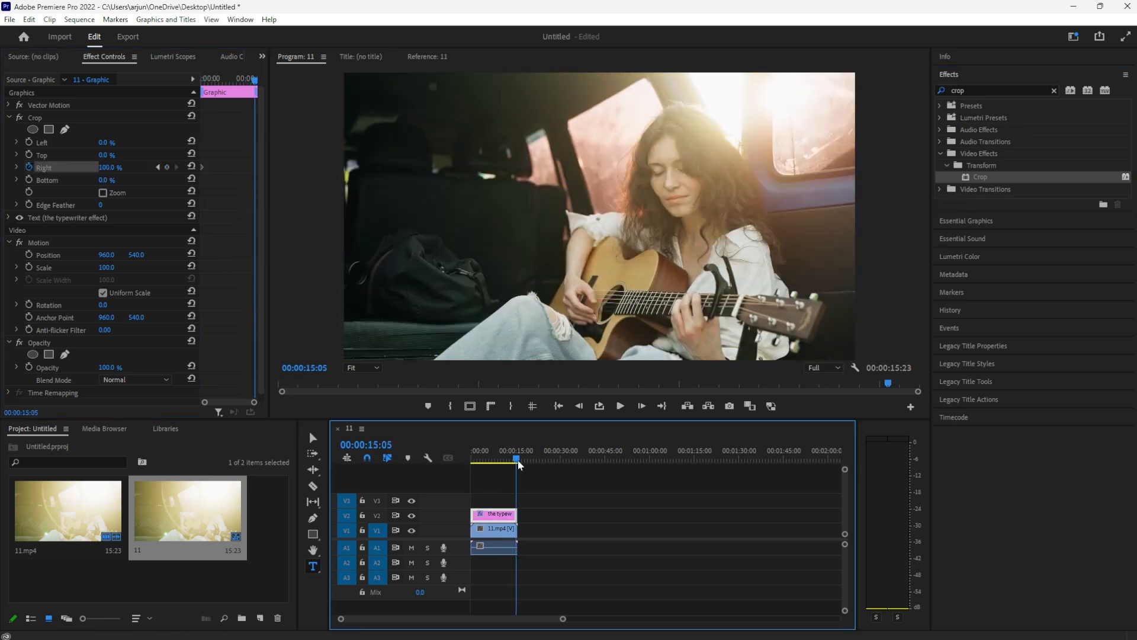
left_click(107, 168)
type("0")
key("Return")
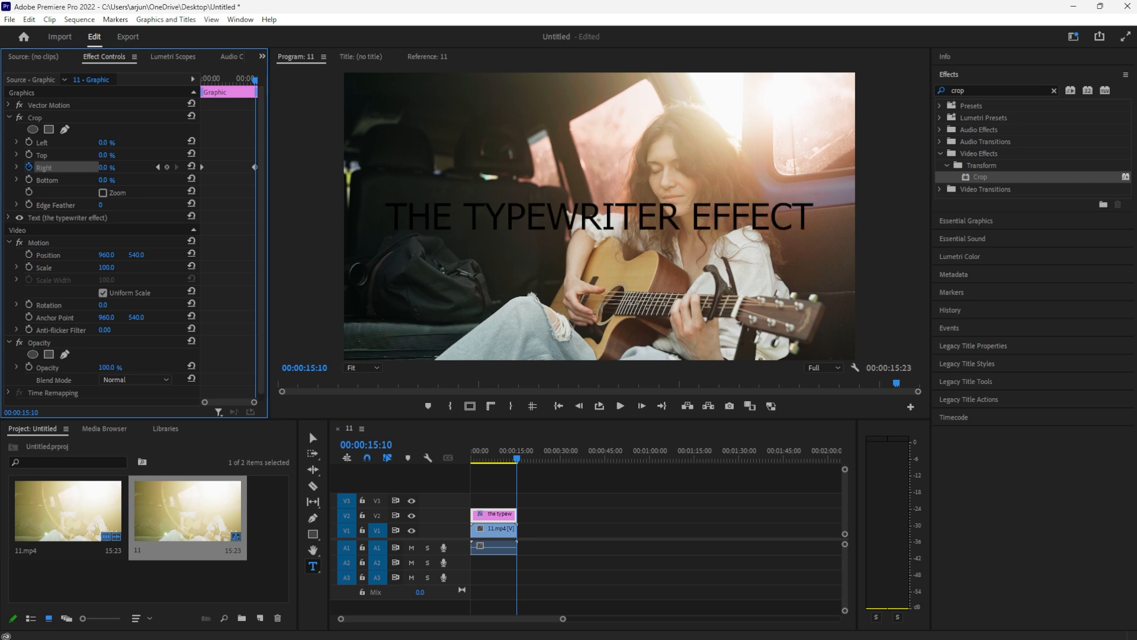
Add Crop Right keyframes at the letter boundaries of "THE", stepping from 00:00:00:17 to 00:00:01:05
left_click_drag(474, 461, 474, 493)
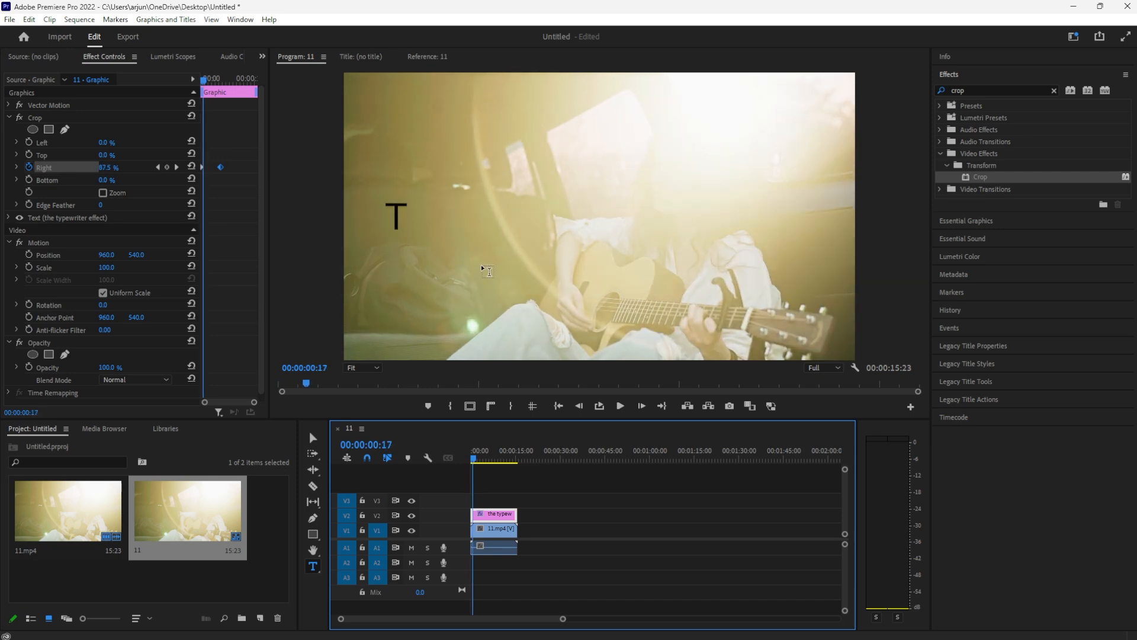
left_click(153, 173)
key("Right")
key("Right")
key("Right")
key("Right")
key("Right")
key("Right")
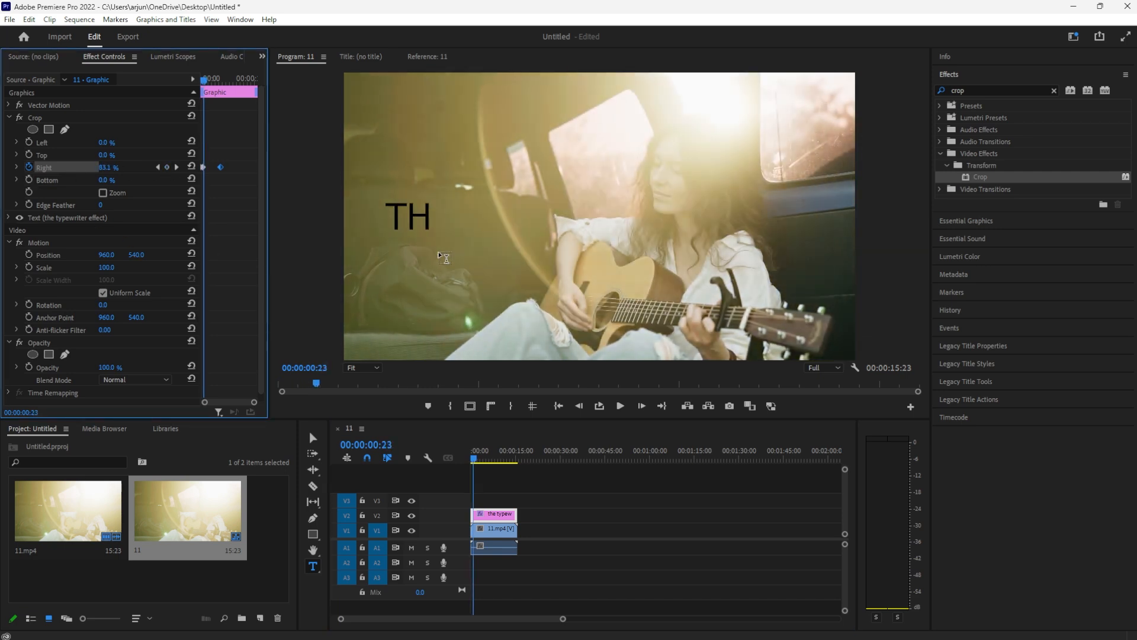
key("Right")
key("Right")
key("Right")
key("Right")
key("Right")
key("Right")
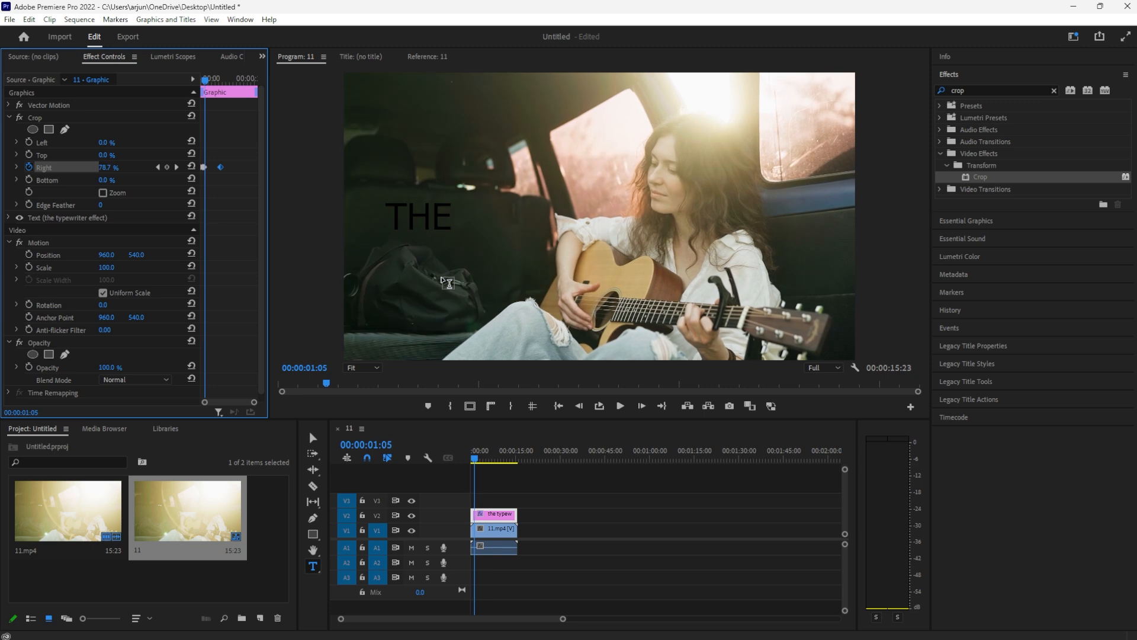
Add a Crop Right keyframe where "THE T" is fully revealed, around 00:00:01:13
key("Right")
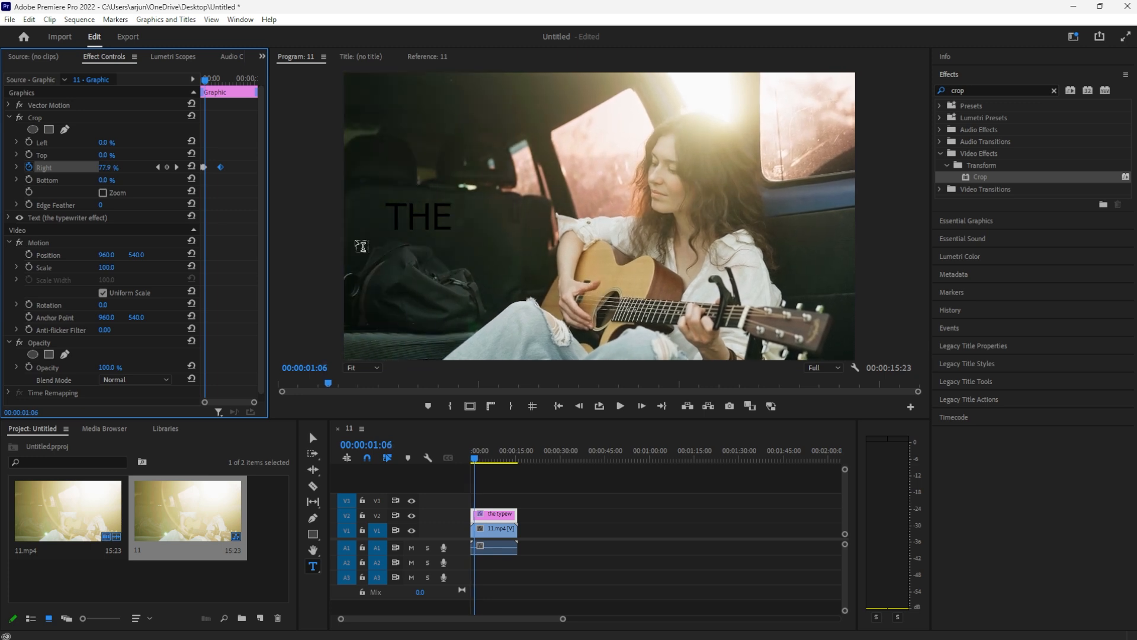
key("Right")
key("Right")
key("Right")
key("Right")
key("Right")
key("Right")
key("Right")
key("Right")
key("Right")
key("Right")
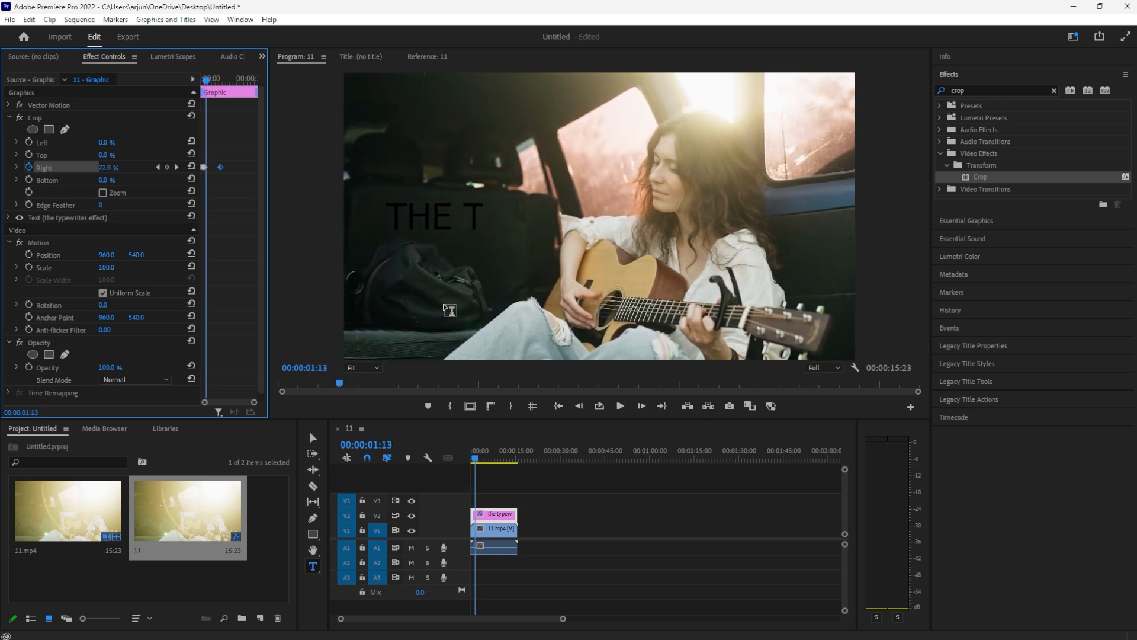
key("Left")
key("Left")
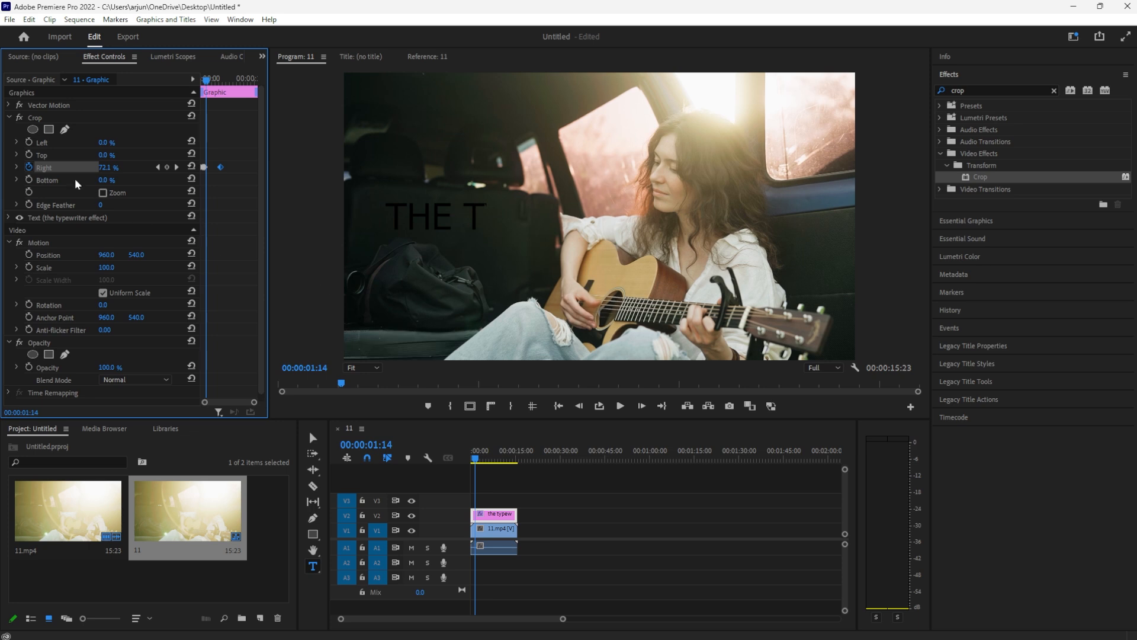
Add Crop Right keyframes where "THE TY" and "THE TYP" are fully revealed, at about 00:00:01:19 and 00:00:02:01
key("Right")
key("Right")
key("Right")
key("Right")
key("Right")
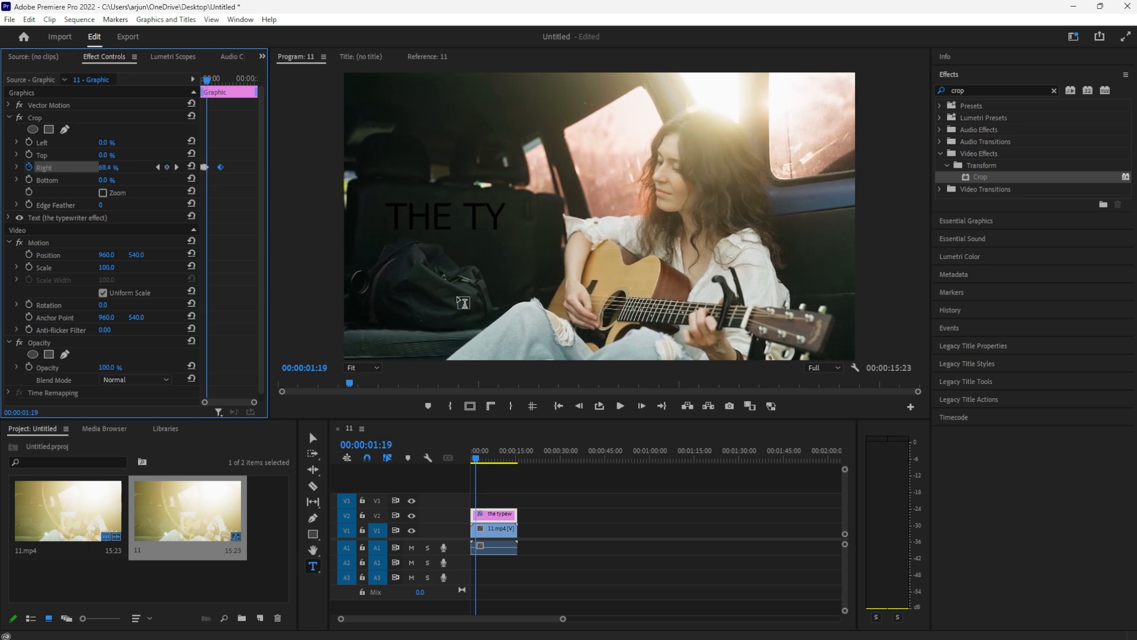
key("Right")
key("Right")
key("Right")
key("Right")
key("Right")
key("Right")
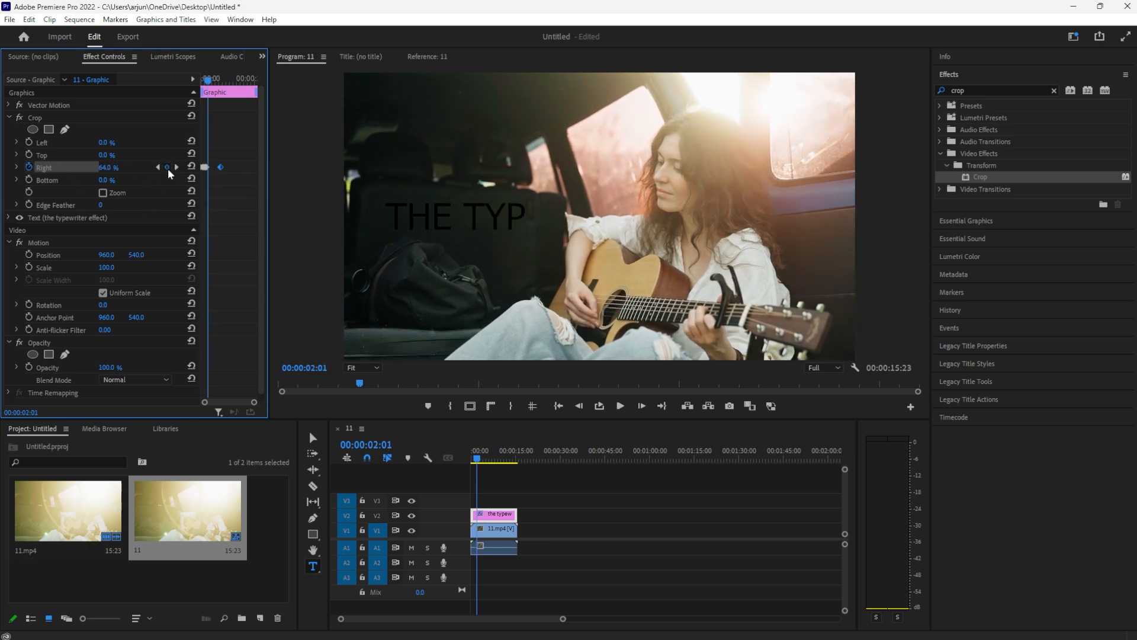
Add Crop Right keyframes after the E and W of "TYPEWRITER", at 00:00:02:06 and 00:00:02:15
key("Right")
key("Right")
key("Right")
key("Right")
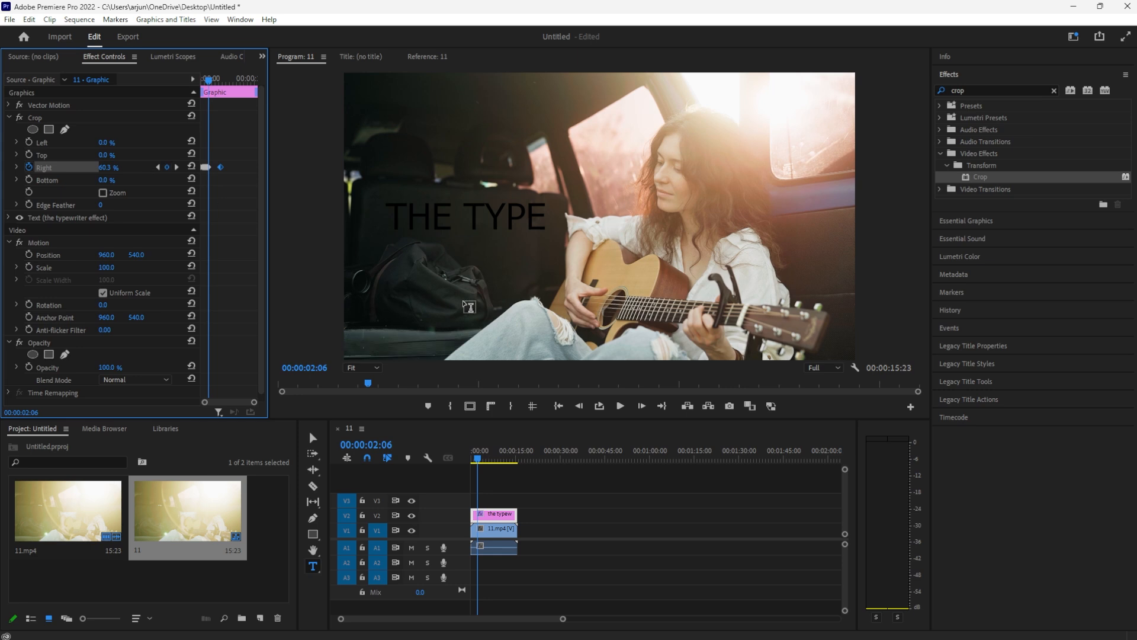
key("Right")
key("Right")
key("Right")
key("Right")
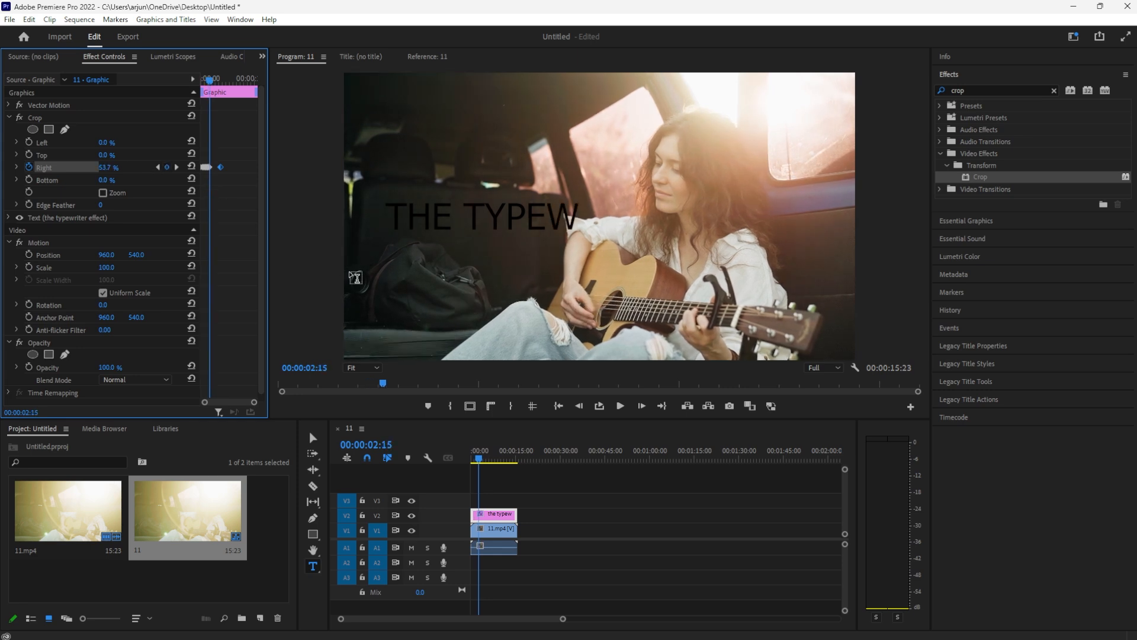
Add Crop Right keyframes at the R and I boundaries of "TYPEWRITER", stepping up to about 00:00:03:03
key("Right")
key("Right")
key("Right")
key("Right")
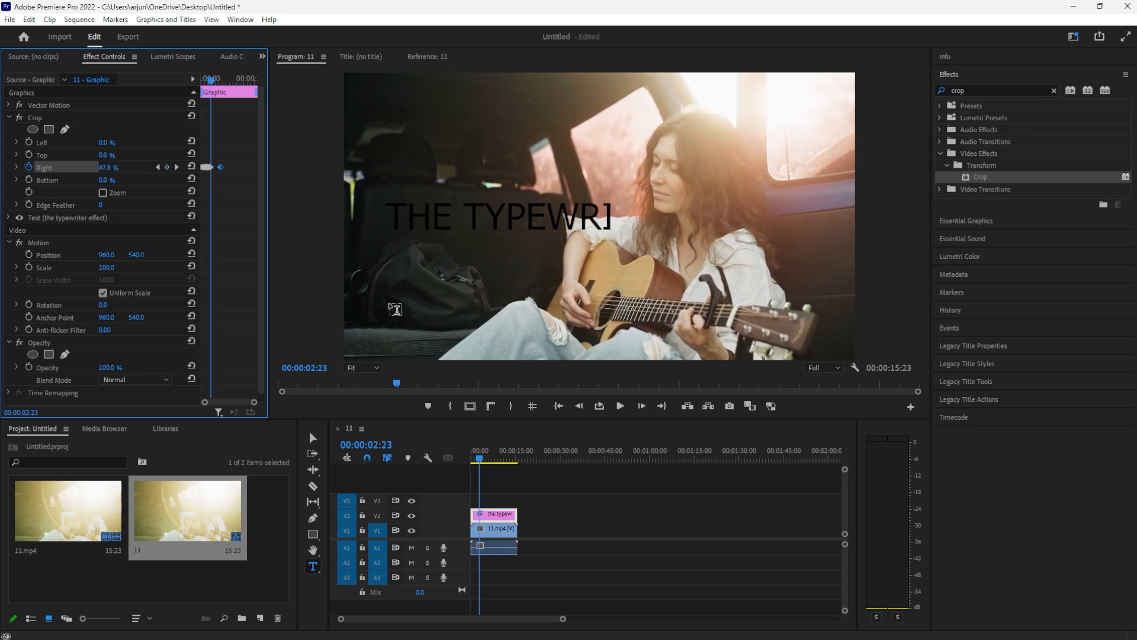
key("Right")
key("Right")
key("Right")
key("Right")
key("Right")
key("Right")
key("Right")
key("Right")
key("Right")
key("Right")
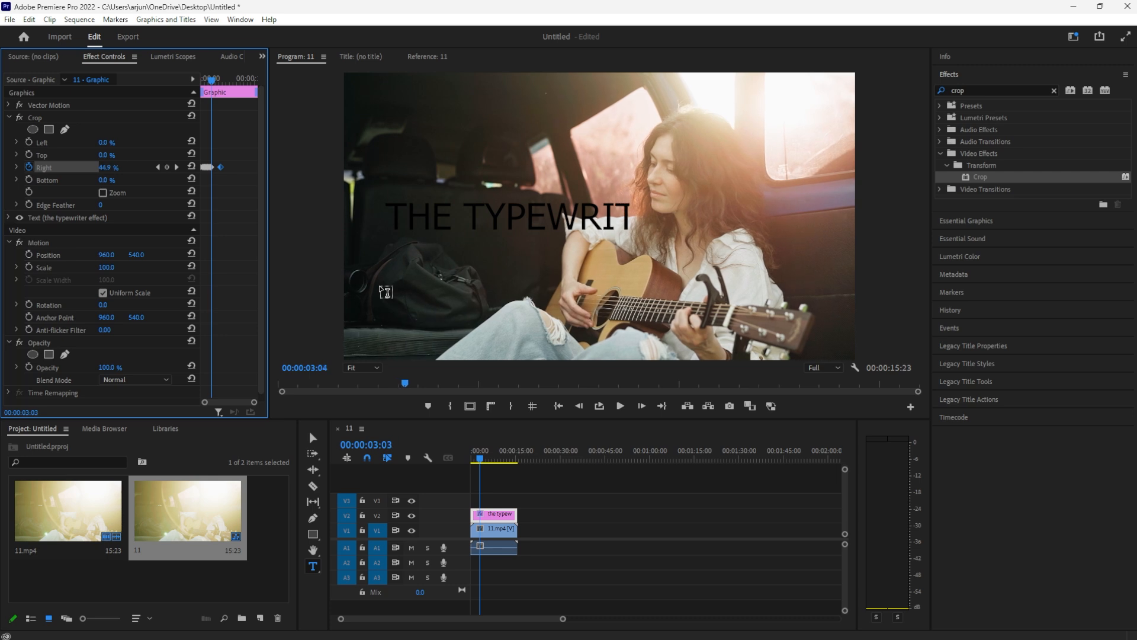
key("Left")
key("Left")
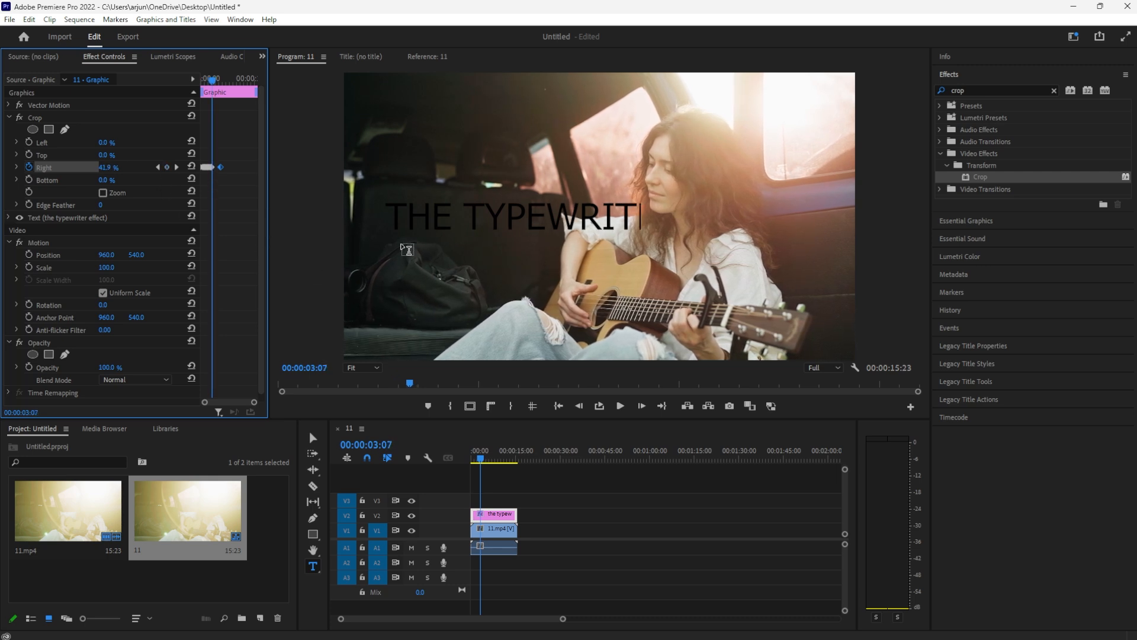
Add Crop Right keyframes for the last letters of "TYPEWRITER", from about 00:00:03:07 to 00:00:03:16
key("Right")
key("Right")
key("Right")
key("Right")
key("Right")
key("Right")
key("Right")
key("Right")
key("Right")
key("Right")
key("Right")
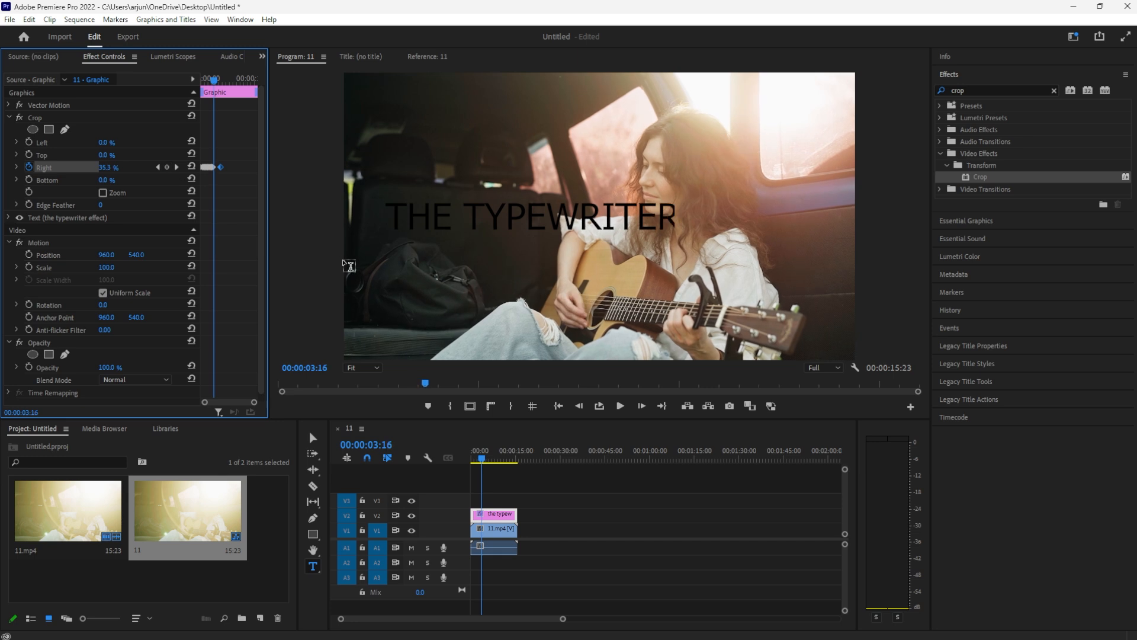
Add Crop Right keyframes for the first two letters of "EFFECT", stepping to 00:00:04:07
key("Right")
key("Right")
key("Right")
key("Right")
key("Right")
key("Right")
key("Right")
key("Right")
key("Right")
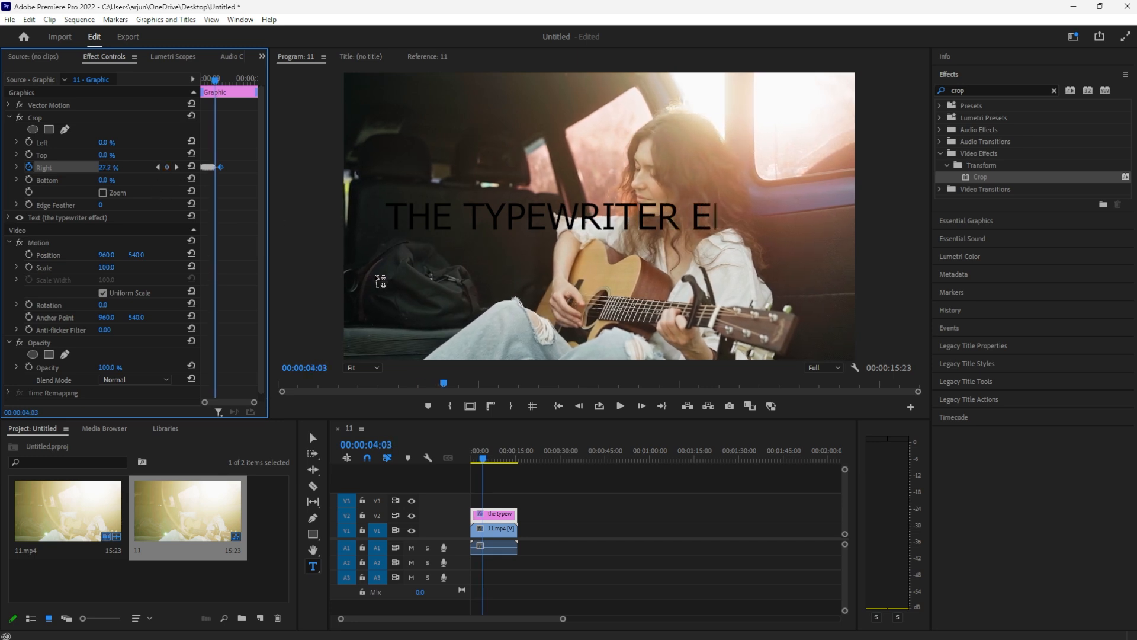
key("Right")
key("Right")
key("Right")
key("Right")
key("Right")
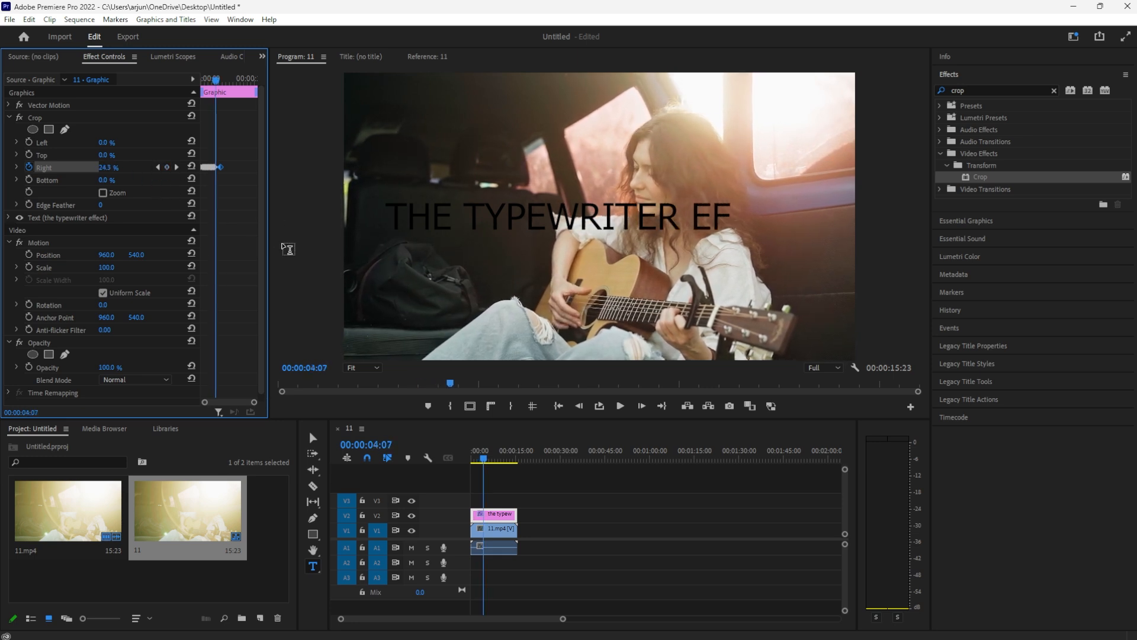
Add Crop Right keyframes at the remaining letter boundaries of "EFFECT", stepping forward to 00:00:04:12 and 00:00:04:22
key("Right")
key("Right")
key("Right")
key("Right")
key("Right")
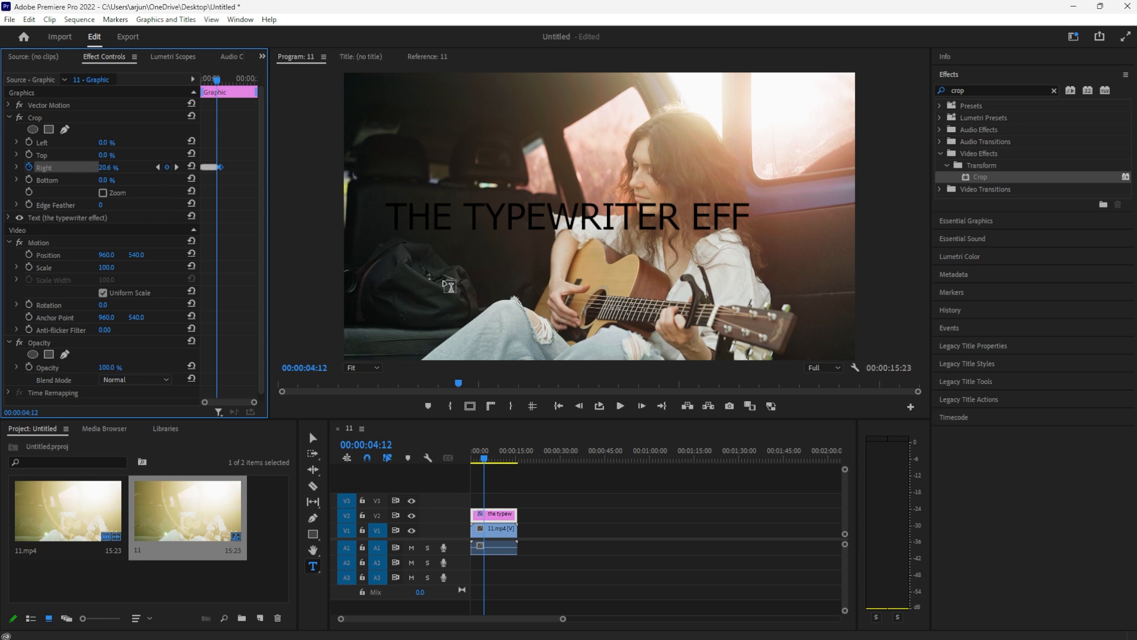
key("Right")
key("Right")
key("Right")
key("Right")
key("Right")
key("Right")
key("Right")
key("Right")
key("Right")
key("Right")
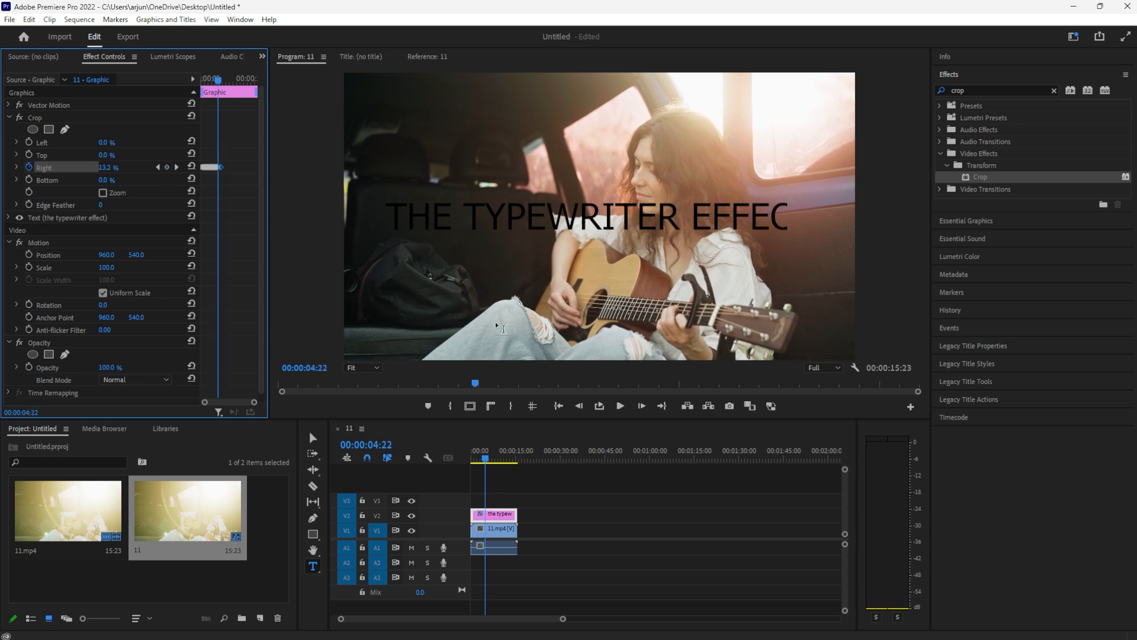
Play back the sequence to preview the typewriter text animation
key("space")
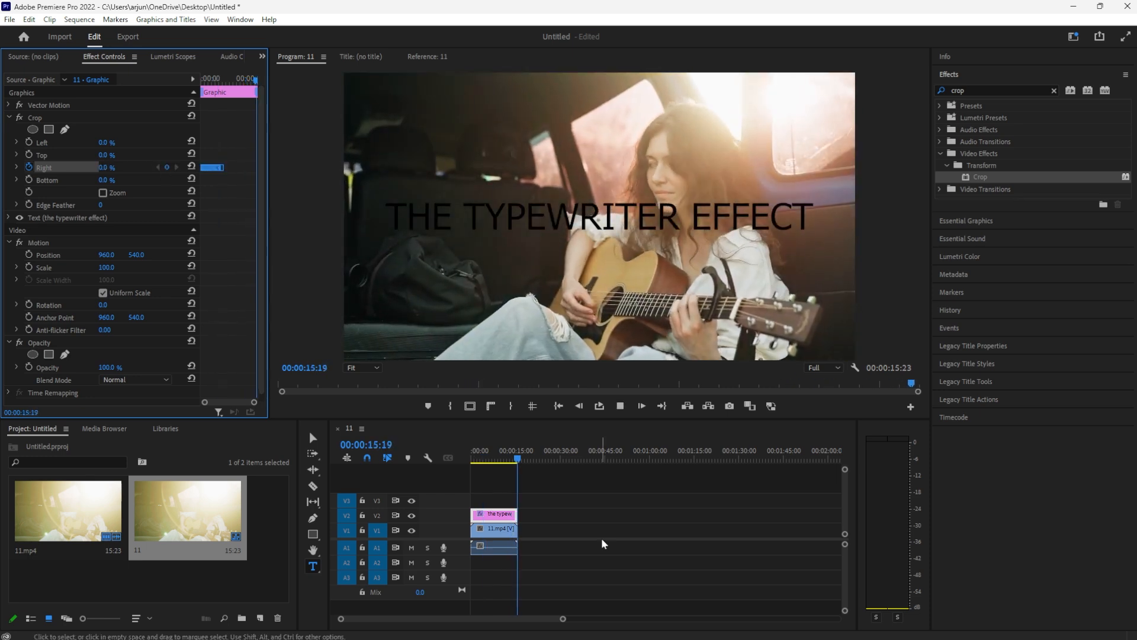
left_click(600, 408)
key("space")
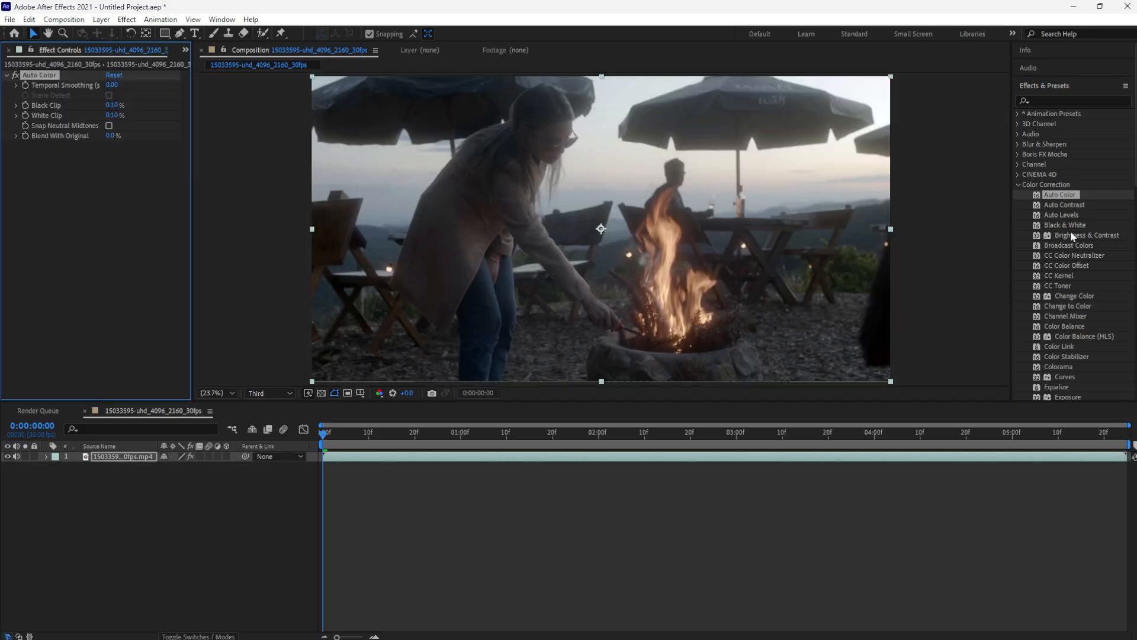
In After Effects, apply the Brightness & Contrast and Hue/Saturation effects to the campfire clip
left_click_drag(1073, 236, 760, 297)
scroll(1097, 297, "down", 3)
double_click(1077, 309)
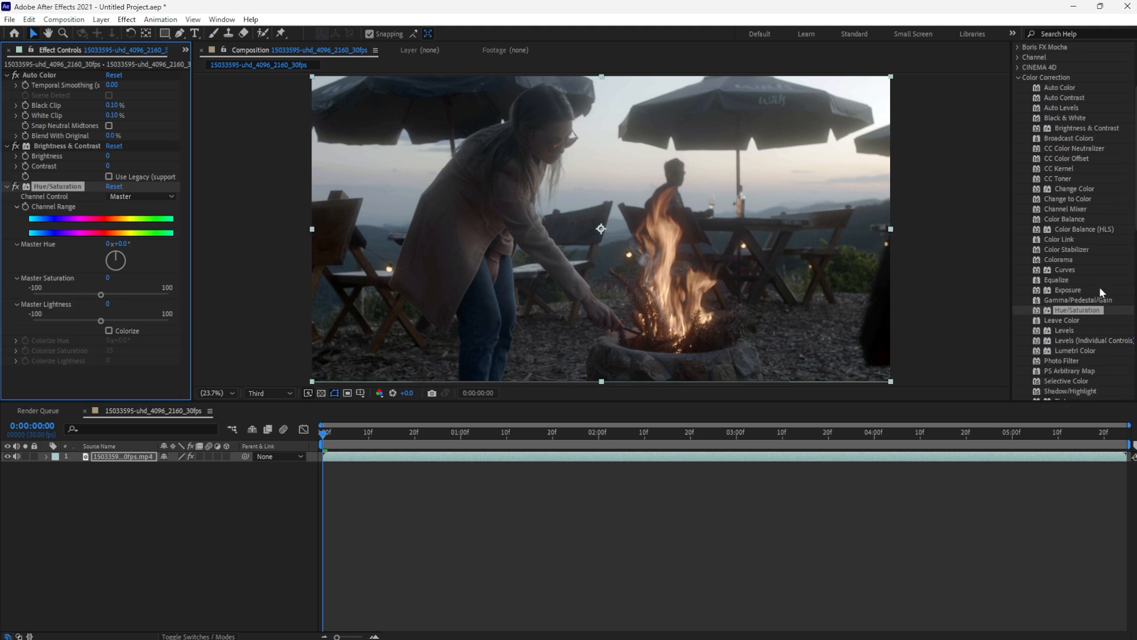
Set the campfire clip's Brightness to 35, Contrast to 38 and Master Saturation to 18
scroll(1097, 305, "down", 1)
mouse_move(108, 156)
left_mouse_down()
mouse_move(132, 166)
mouse_move(128, 159)
left_mouse_up()
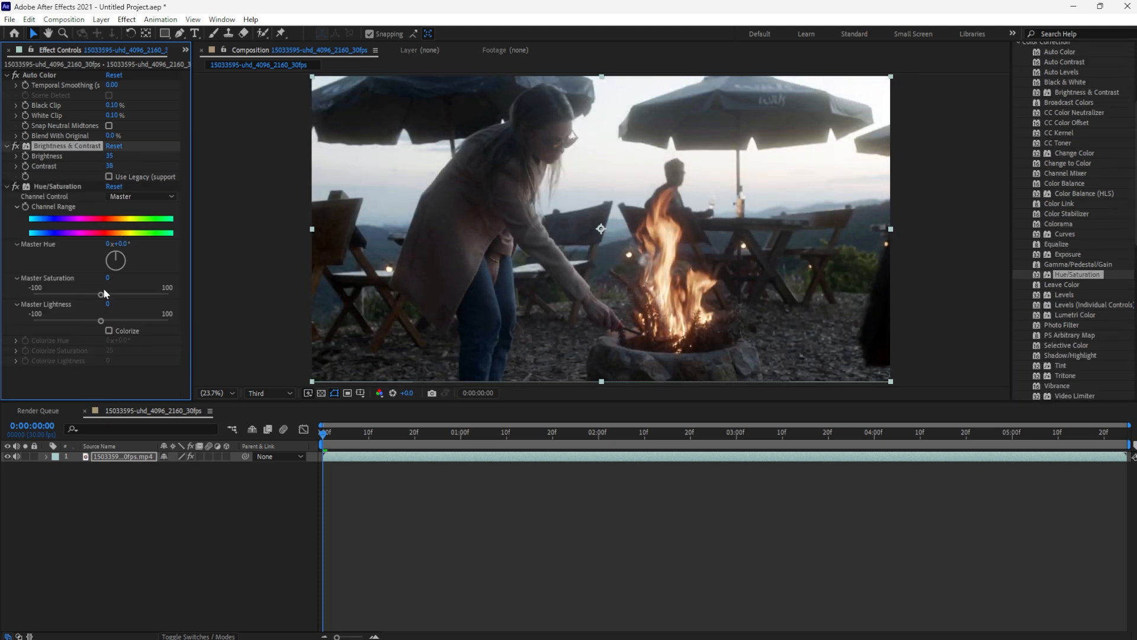
left_click_drag(102, 295, 132, 309)
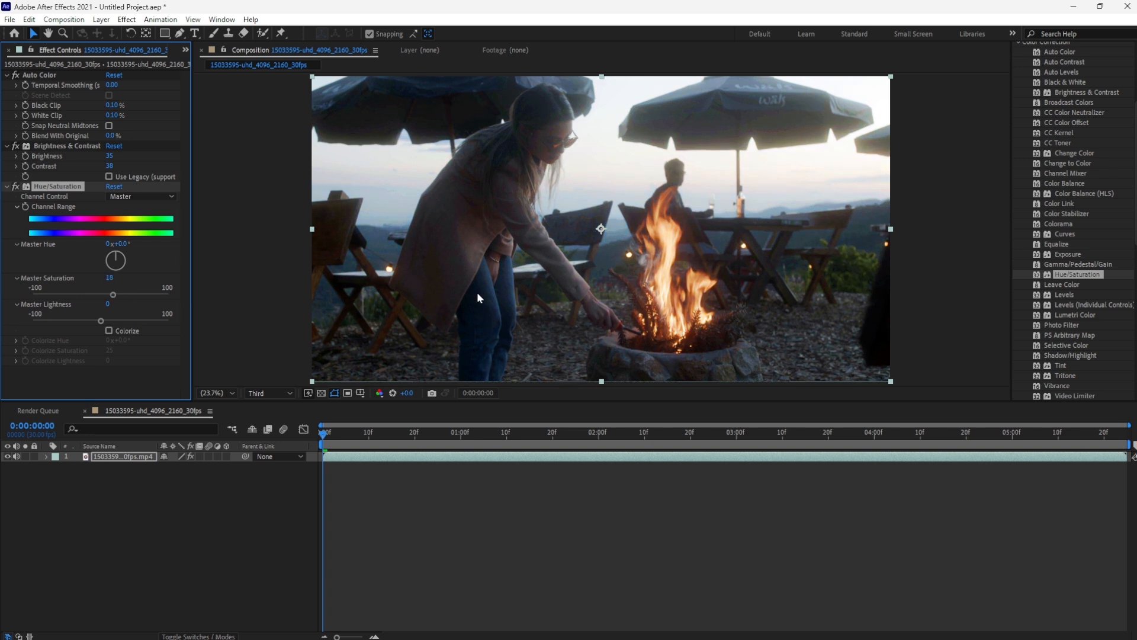
Apply Lumetri Color to the campfire clip and set its Exposure to 0.4 and Contrast to 9.0
double_click(1074, 315)
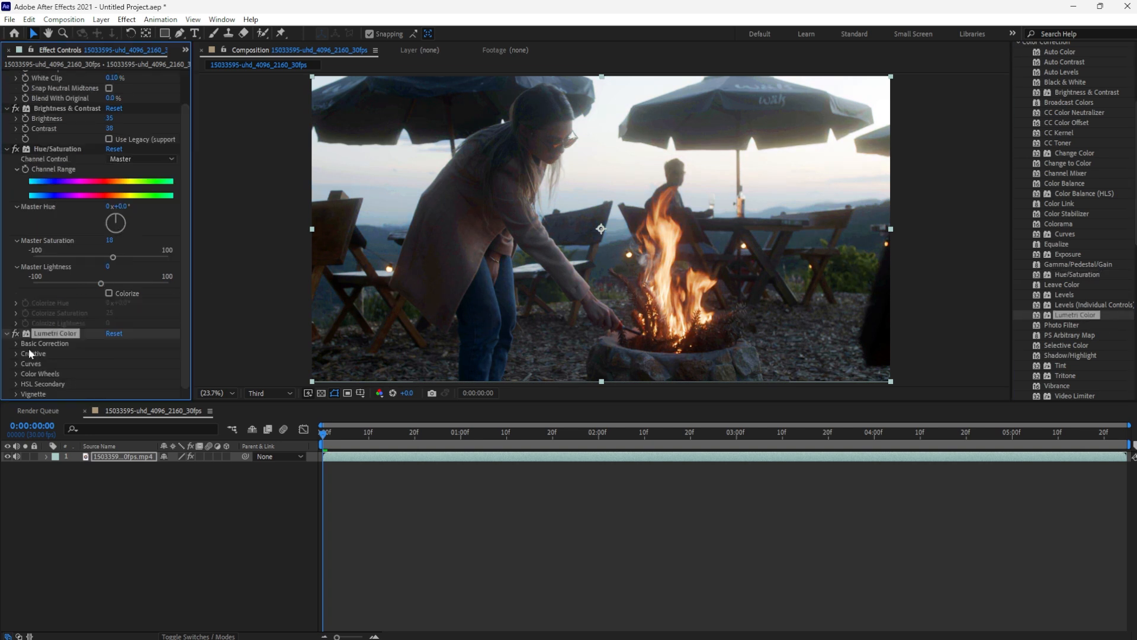
scroll(94, 267, "down", 3)
mouse_move(110, 312)
left_mouse_down()
mouse_move(163, 313)
mouse_move(125, 326)
left_mouse_up()
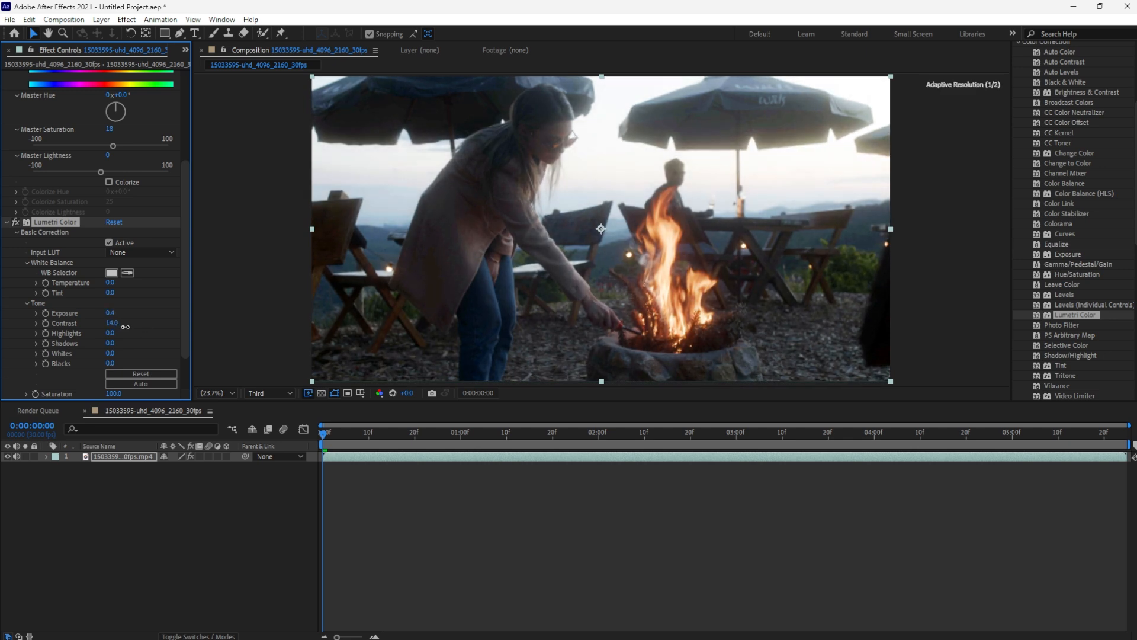
Set the preview resolution to Full and, viewing frame 0:00:00:23, raise the Lumetri Shadows to 48.0
left_click(290, 393)
left_click(277, 413)
left_click(429, 433)
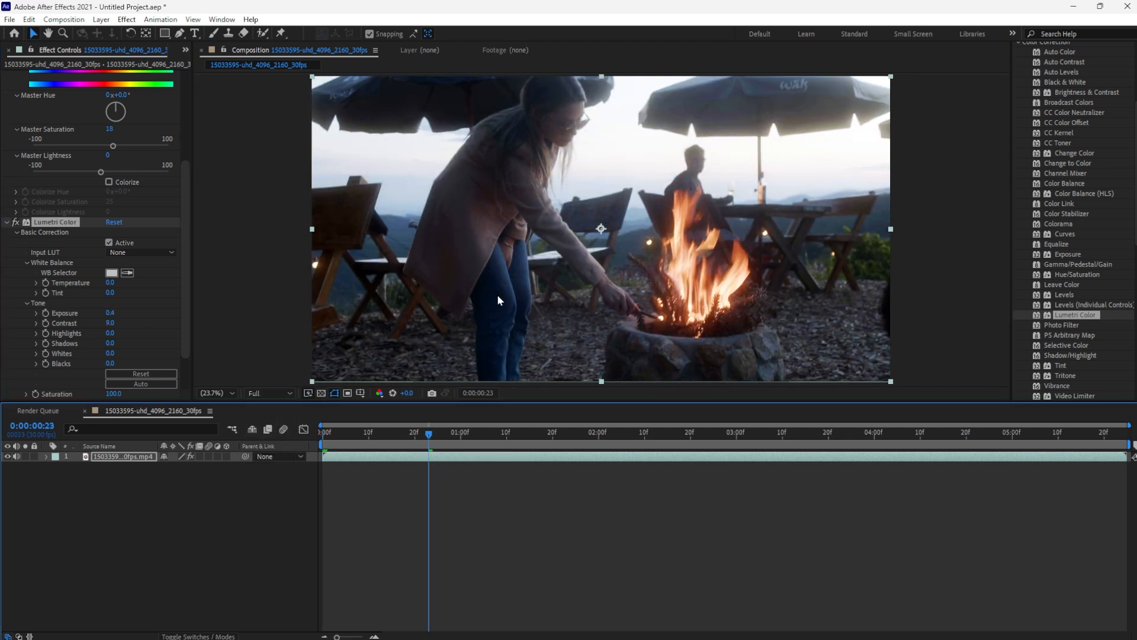
left_click_drag(110, 343, 148, 342)
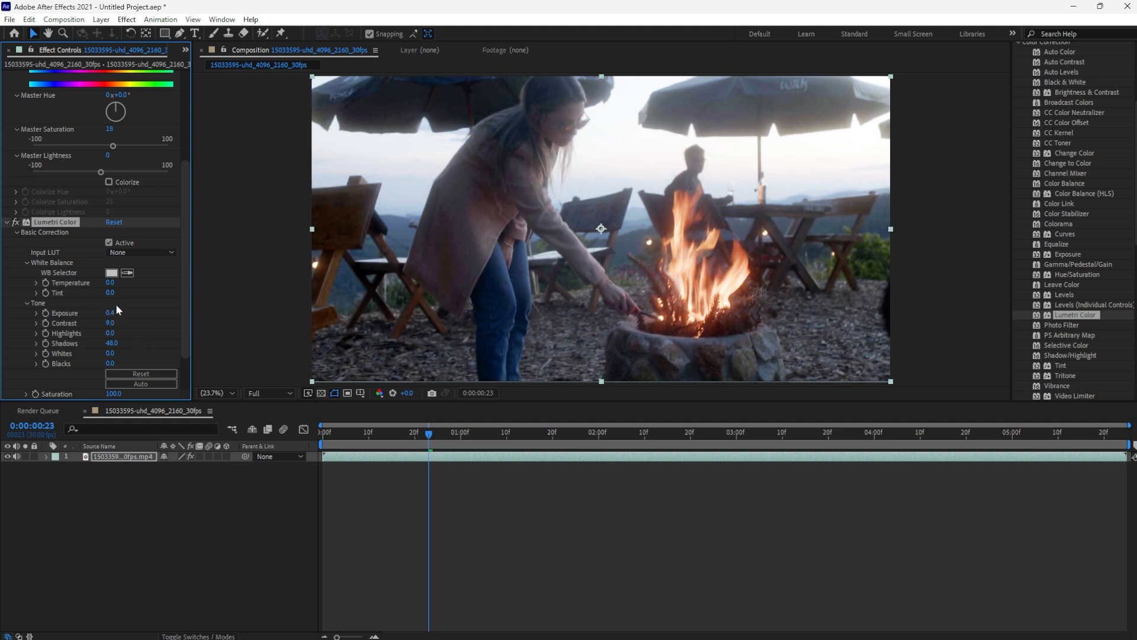
Add a mask reference in Lumetri Color's Compositing Options and set Effect Opacity to 16%
left_click(46, 456)
left_click(56, 468)
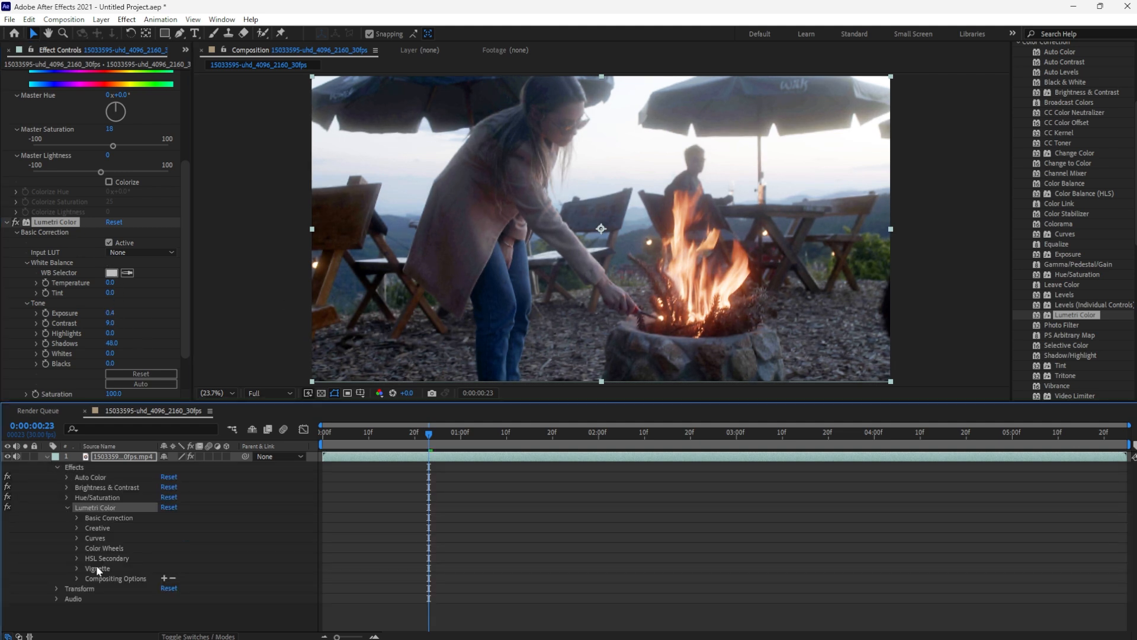
left_click(164, 579)
left_click_drag(165, 599, 217, 622)
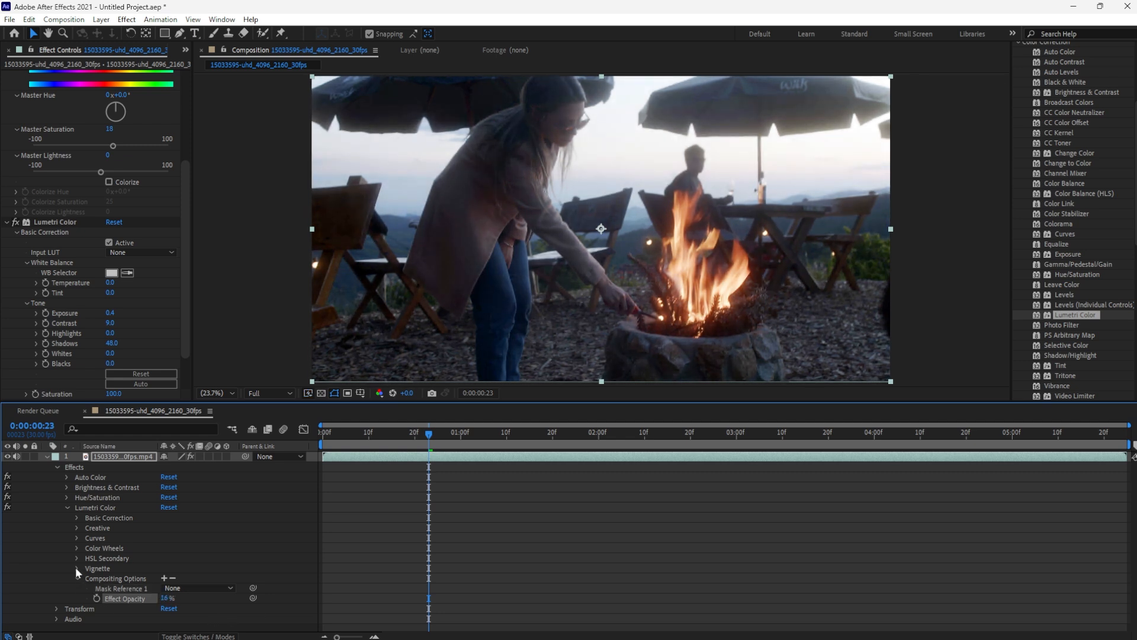
Set the Lumetri vignette's Amount to -5.0 and Feather to 31.0
scroll(47, 346, "down", 1)
left_click(16, 395)
scroll(19, 397, "down", 1)
left_click_drag(110, 366, 23, 376)
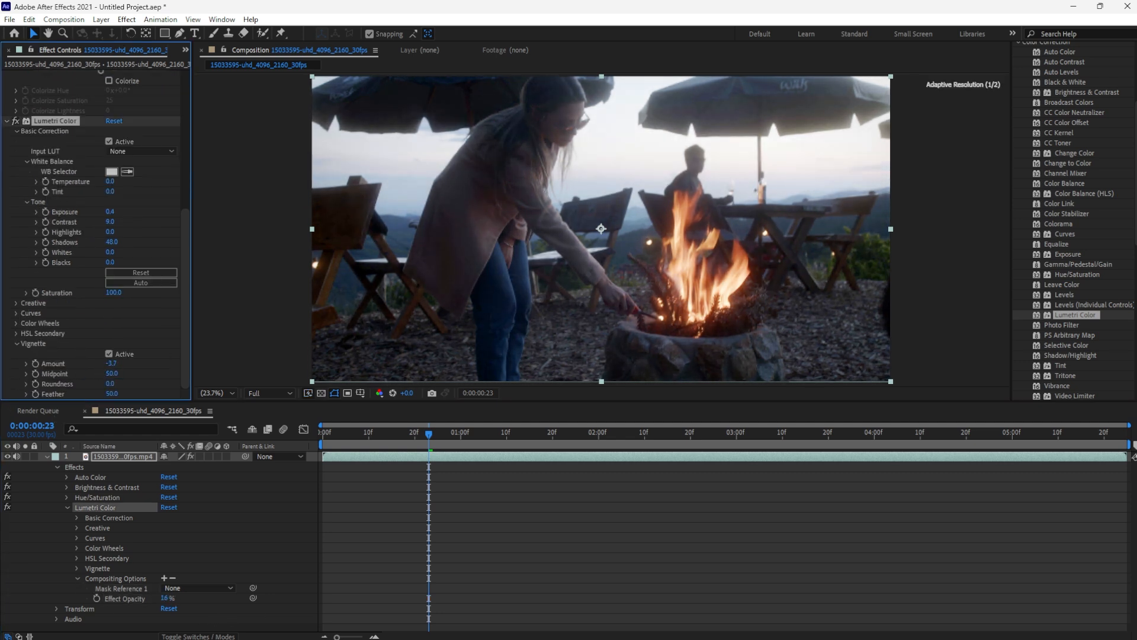
left_click(108, 354)
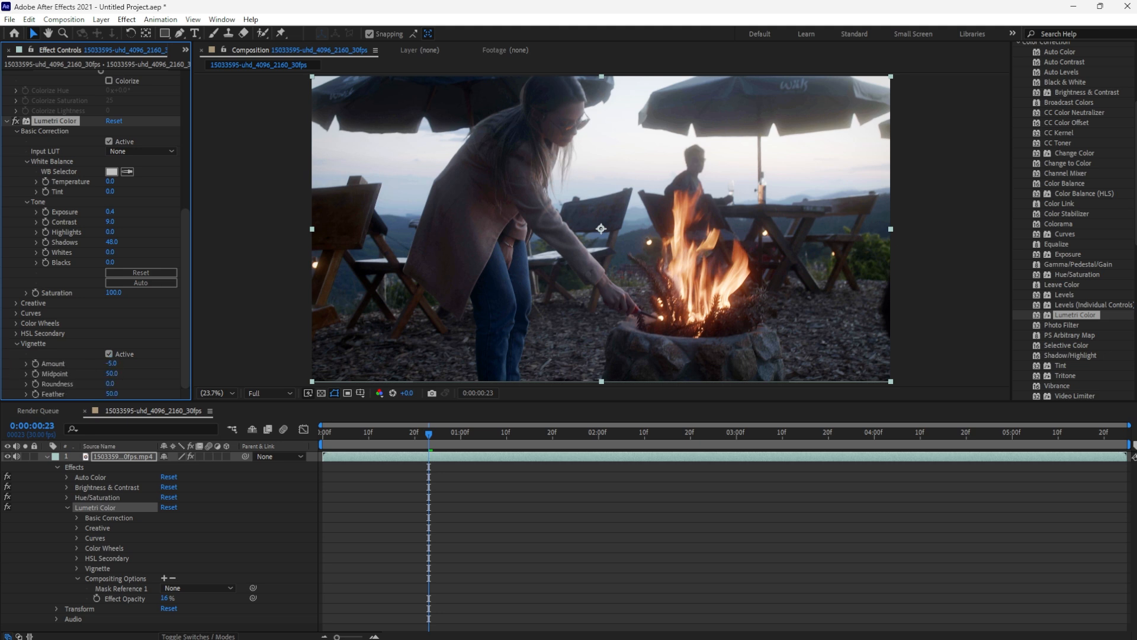
left_click_drag(111, 393, 120, 408)
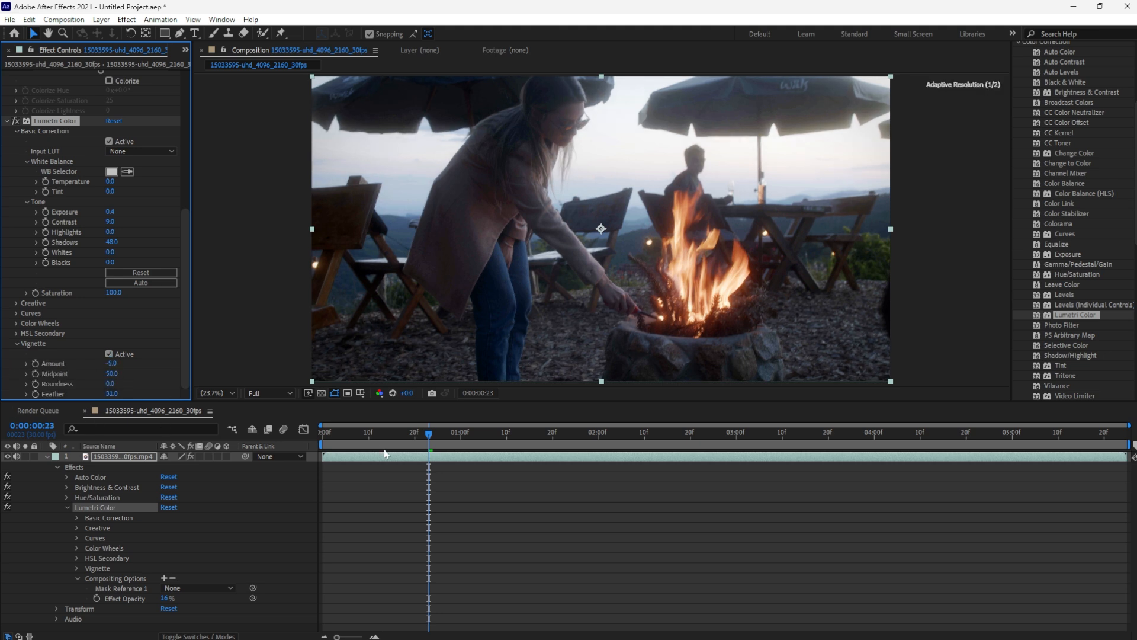
Return to the first frame and set Hue/Saturation's Master Saturation to 26 and Master Hue to about -2°
left_click(545, 528)
key("Home")
scroll(58, 140, "up", 5)
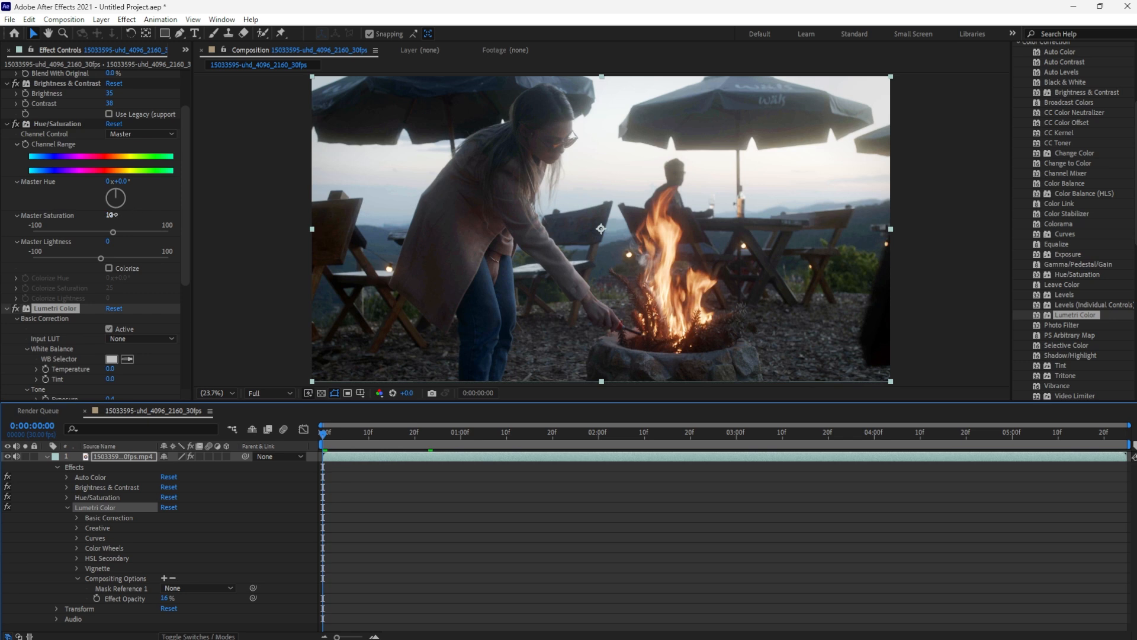
left_click_drag(111, 214, 123, 183)
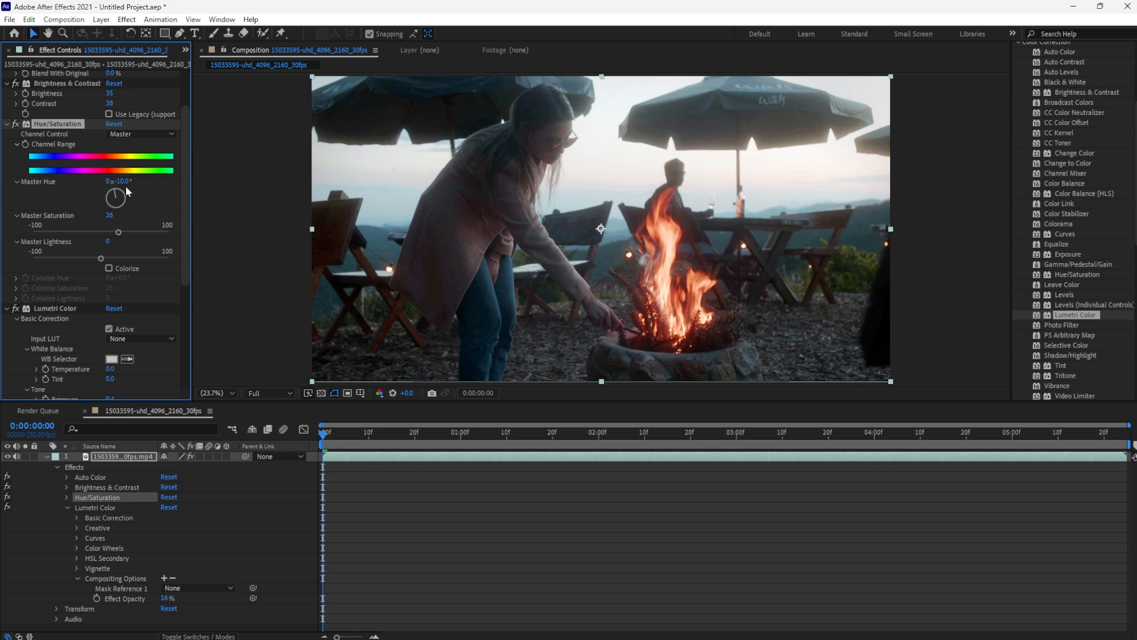
left_click_drag(124, 182, 129, 183)
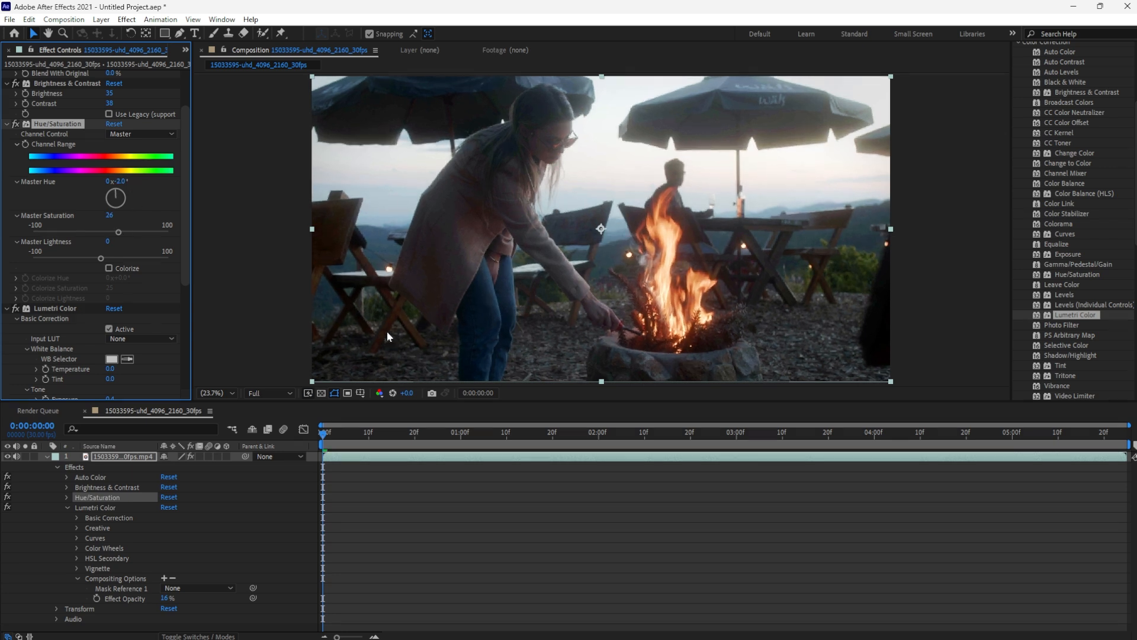
scroll(65, 224, "up", 3)
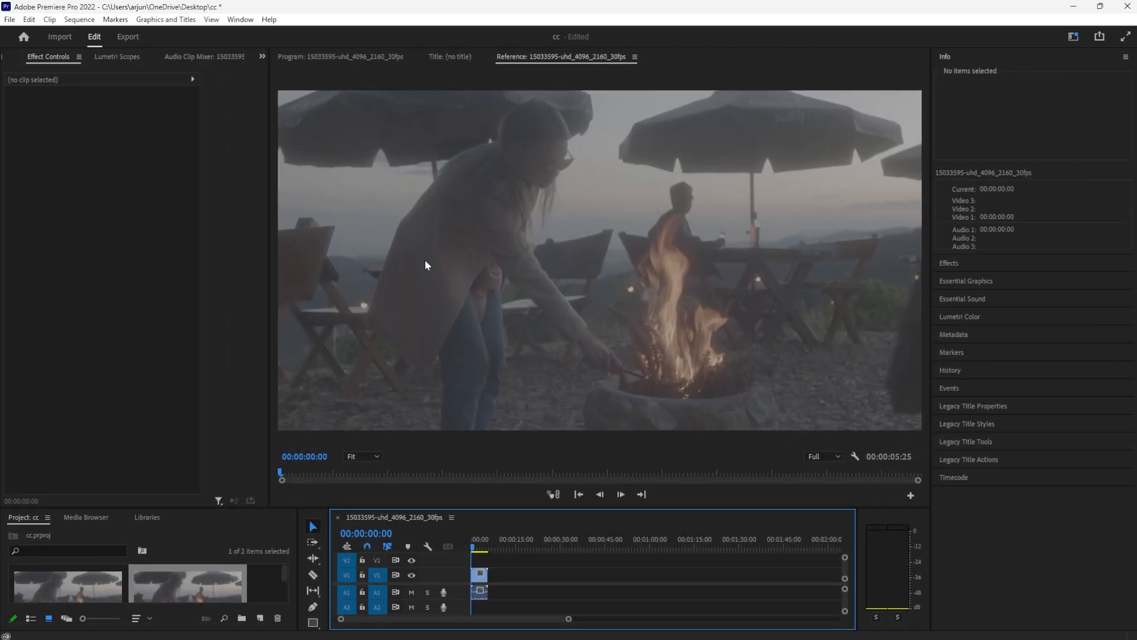
In Premiere Pro, create an adjustment layer and place it on V2 above the campfire clip, covering its full length
right_click(236, 583)
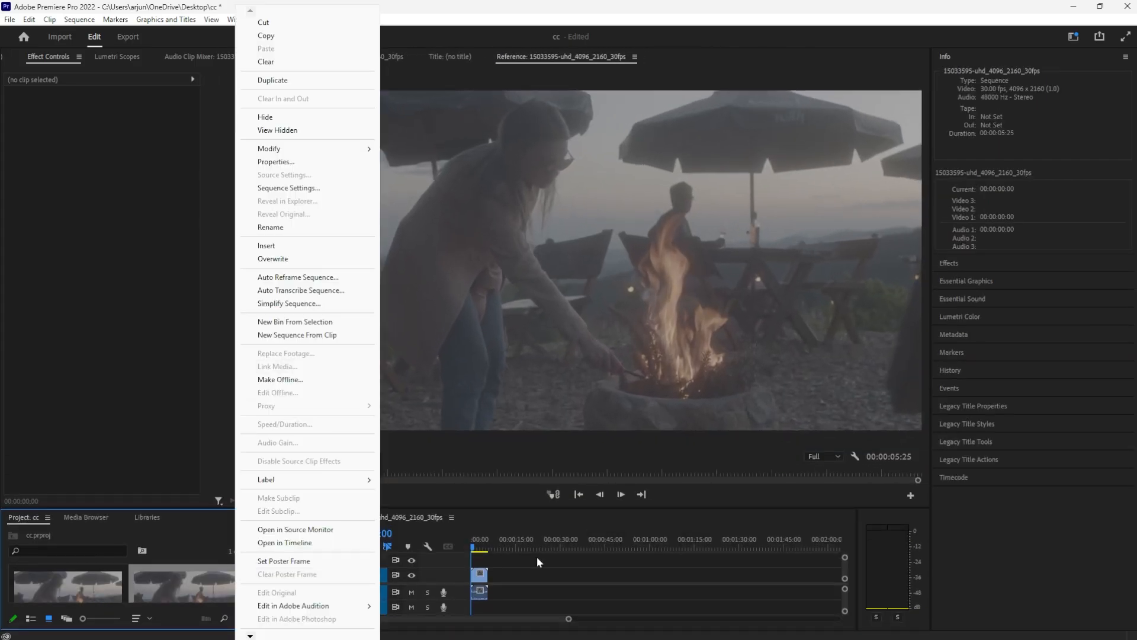
right_click(266, 585)
mouse_move(324, 414)
left_click(468, 454)
left_click(586, 370)
left_click_drag(236, 579, 473, 560)
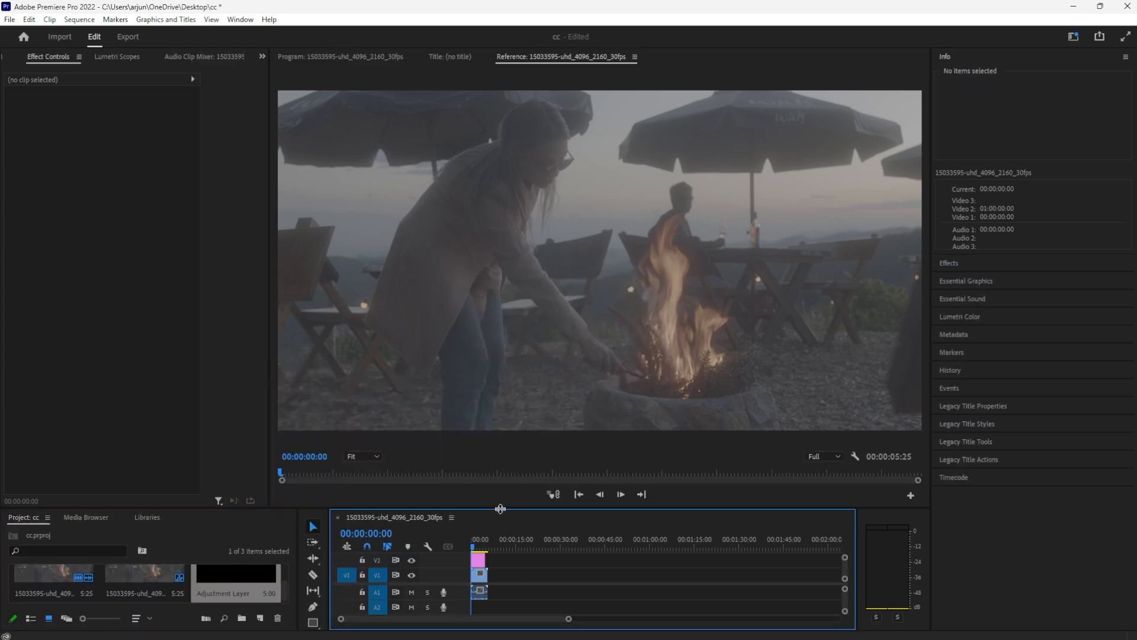
left_click_drag(501, 508, 500, 420)
left_click_drag(568, 618, 445, 619)
Try the SL BLEACH NDR creative look at about 70 intensity on the campfire clip, and undo it
left_click(984, 316)
left_click(1059, 224)
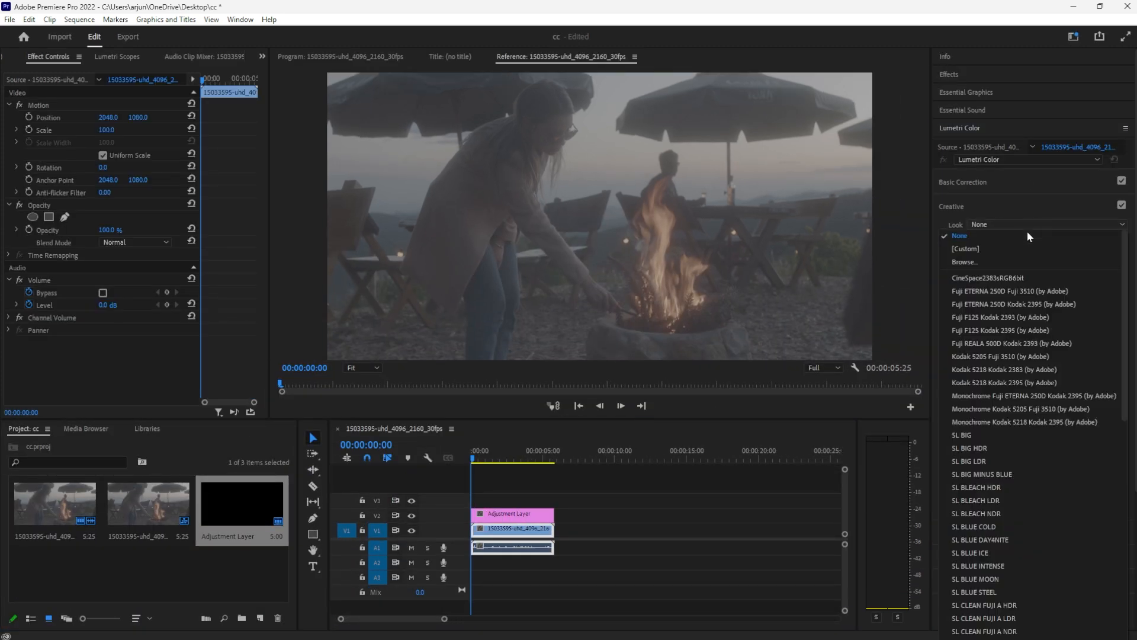
left_click(1022, 434)
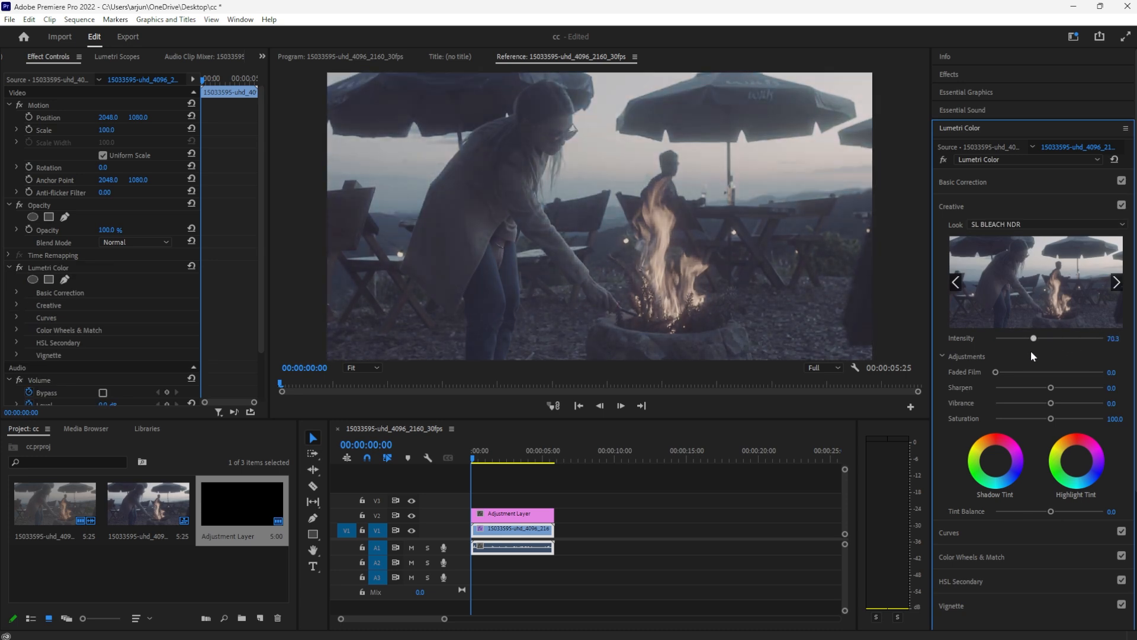
left_click(1121, 205)
left_click(1050, 183)
key("ctrl+z")
key("ctrl+z")
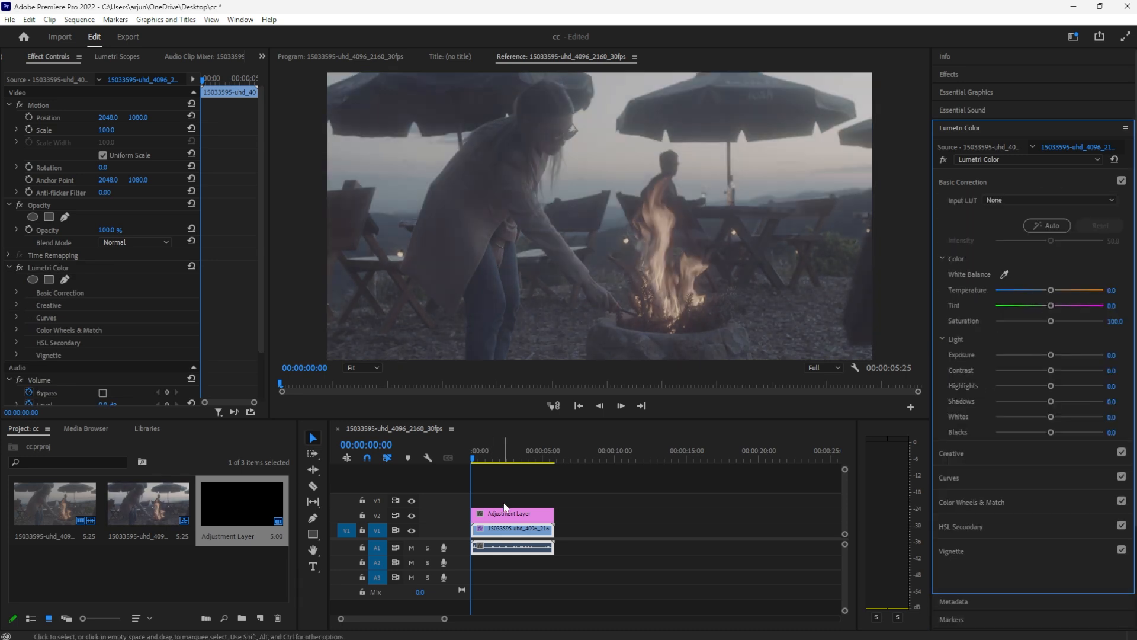
Auto-correct the campfire clip in Lumetri Color, using Phantom_Rec709_Gamma as the Input LUT
left_click(544, 518)
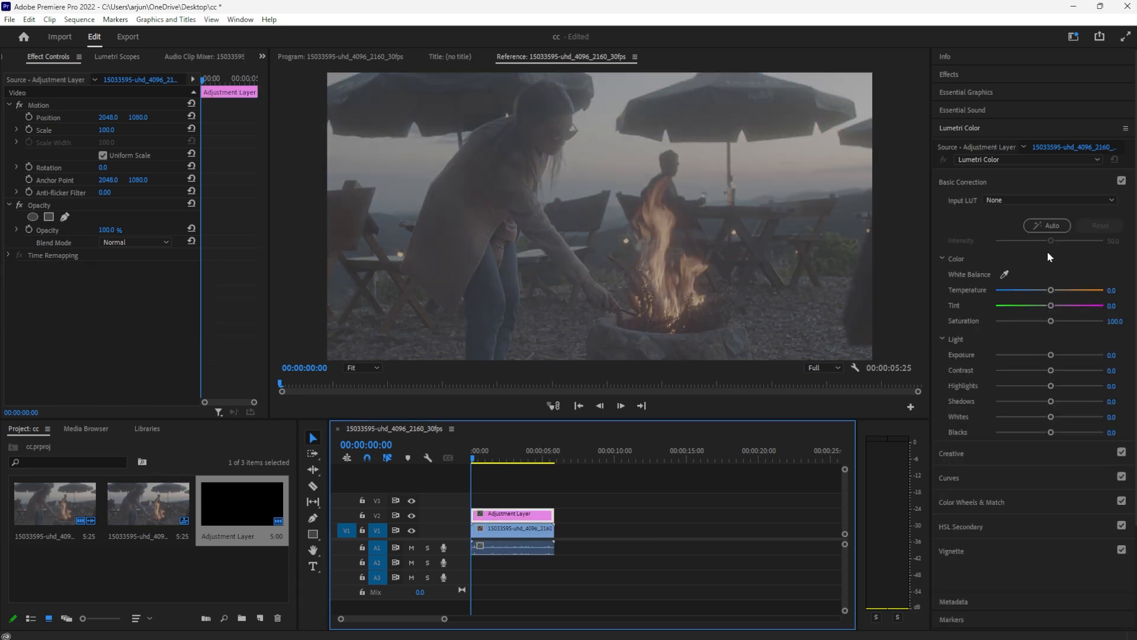
left_click(1051, 226)
left_click(1051, 201)
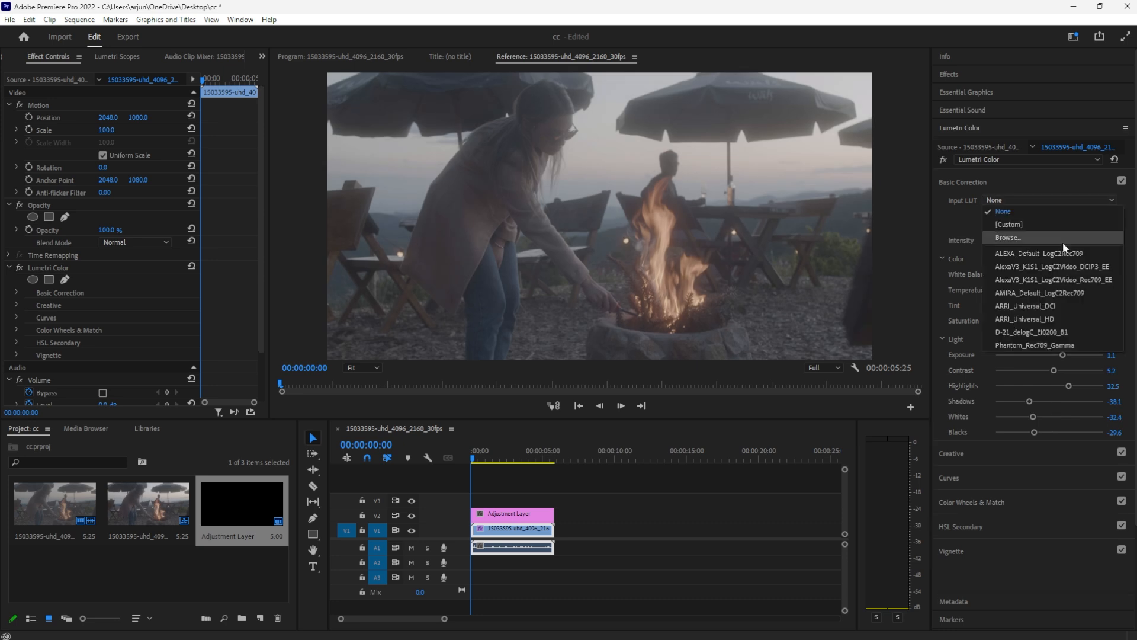
left_click(1082, 345)
left_click(1068, 227)
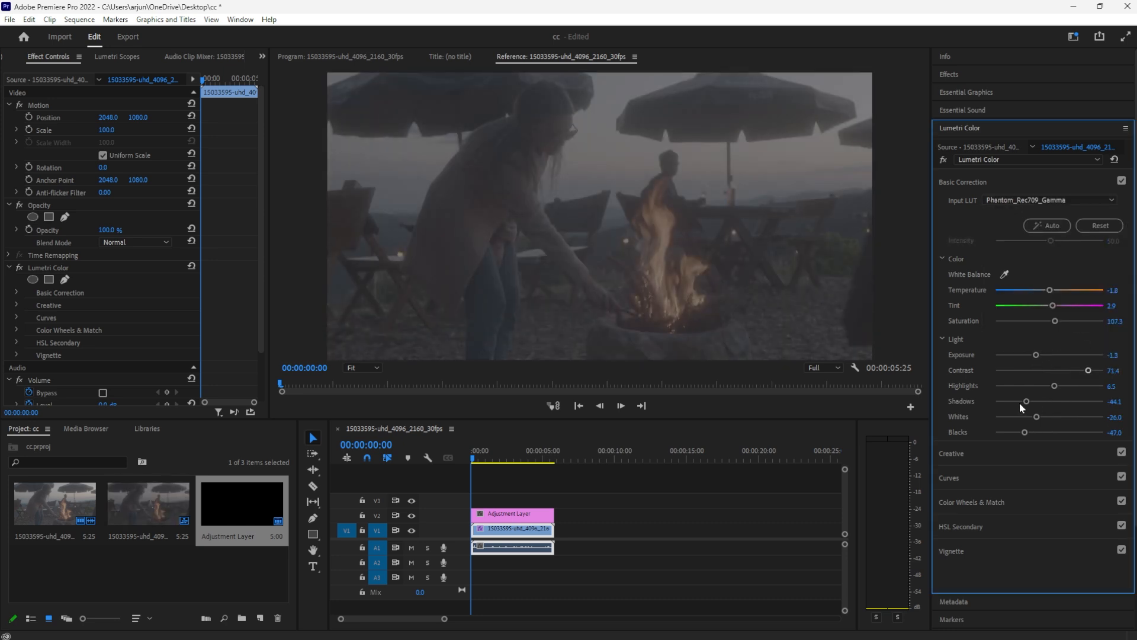
Set the clip's Contrast to 100, Exposure to -0.5, Shadows to -67, Whites to 28.6 and Blacks to -100, and raise Saturation
left_click_drag(1088, 370, 1104, 370)
left_click_drag(1036, 354, 1042, 355)
left_click_drag(1055, 321, 1073, 325)
Shape the clip's white RGB curve into an S, lifting the highlights and lowering the shadows
left_click(1034, 477)
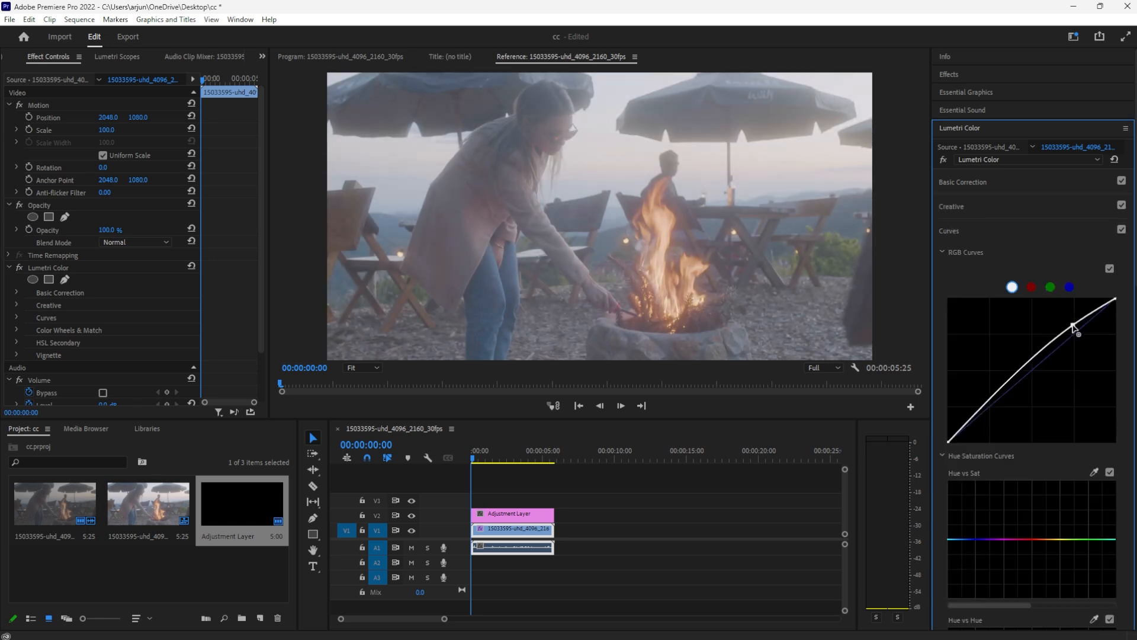
left_click_drag(994, 403, 994, 424)
left_click_drag(1073, 326, 1075, 322)
left_click_drag(994, 424, 981, 439)
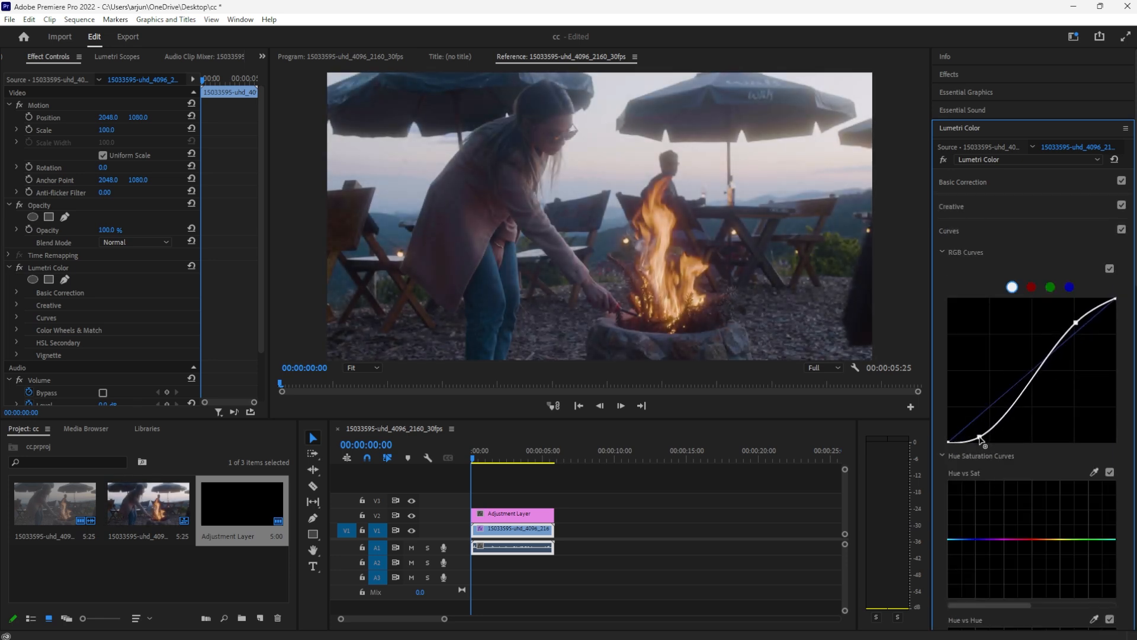
scroll(1015, 432, "down", 2)
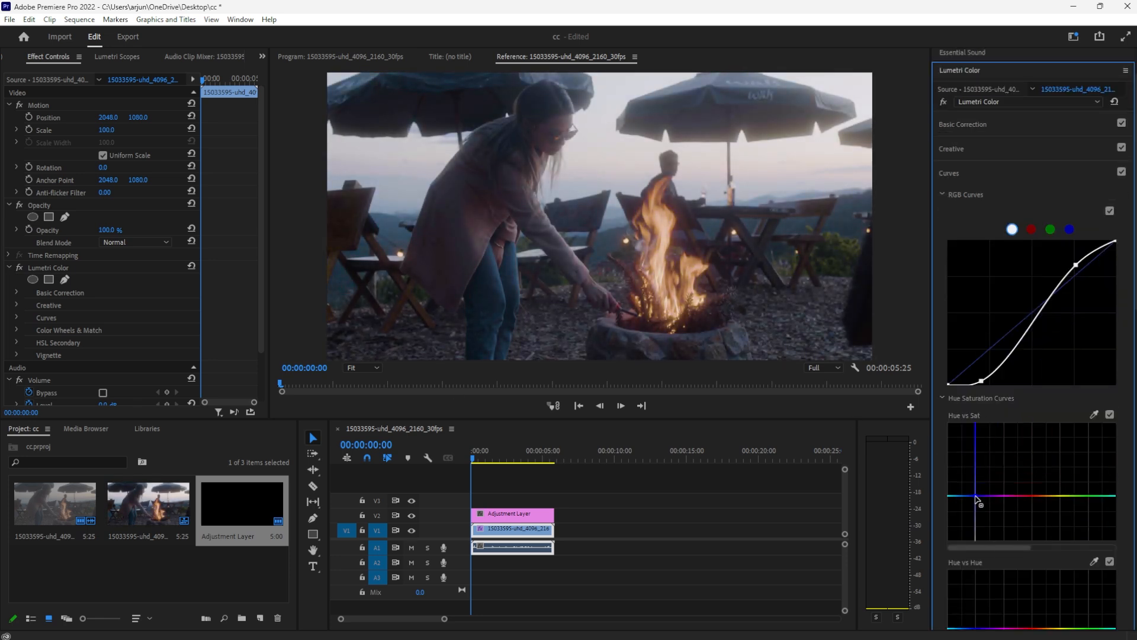
Set the vignette Amount to about -2.8 and Feather to about 88.5, and Basic Correction's Temperature to -5.5, Tint to 5.5 and Saturation to 167
left_click(982, 173)
left_click(1007, 304)
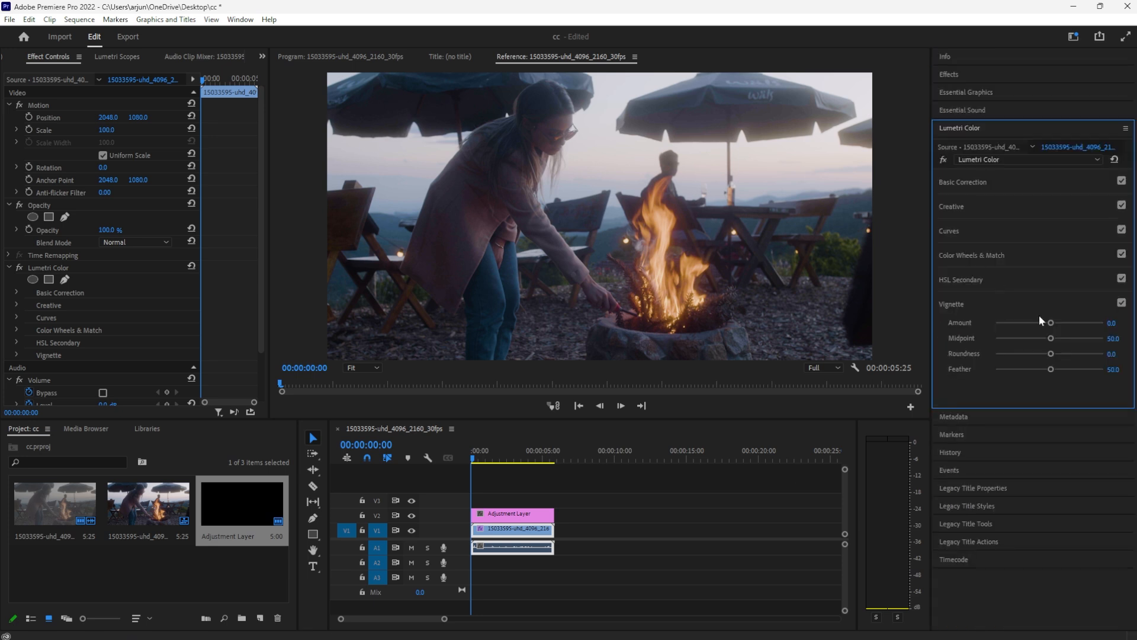
left_click_drag(1051, 323, 1000, 340)
left_click_drag(1051, 369, 1093, 369)
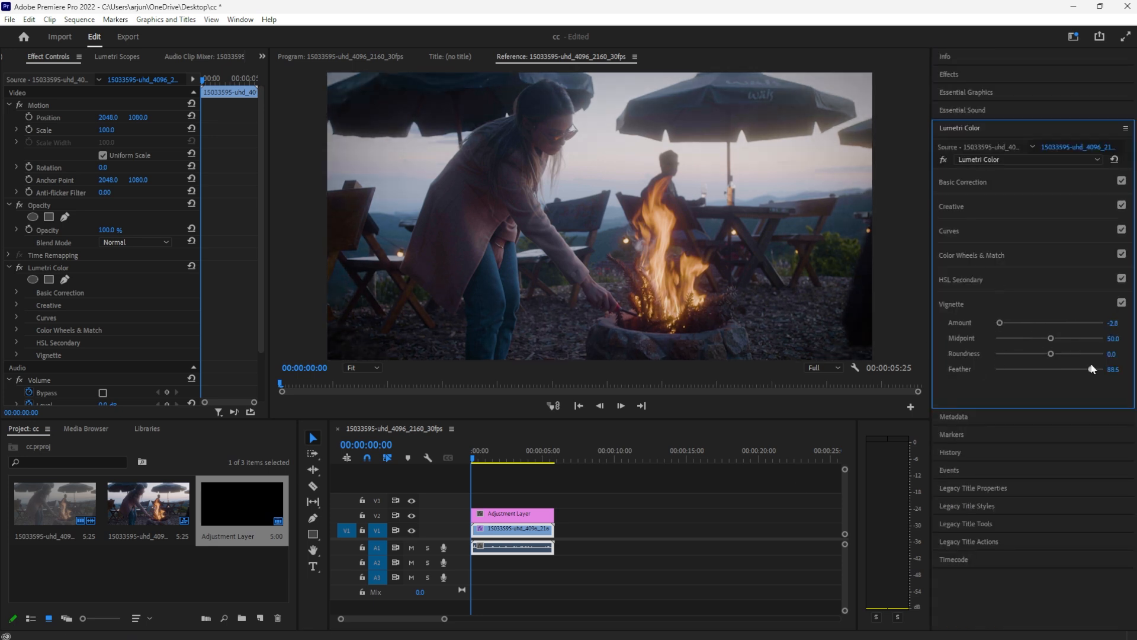
left_click(983, 184)
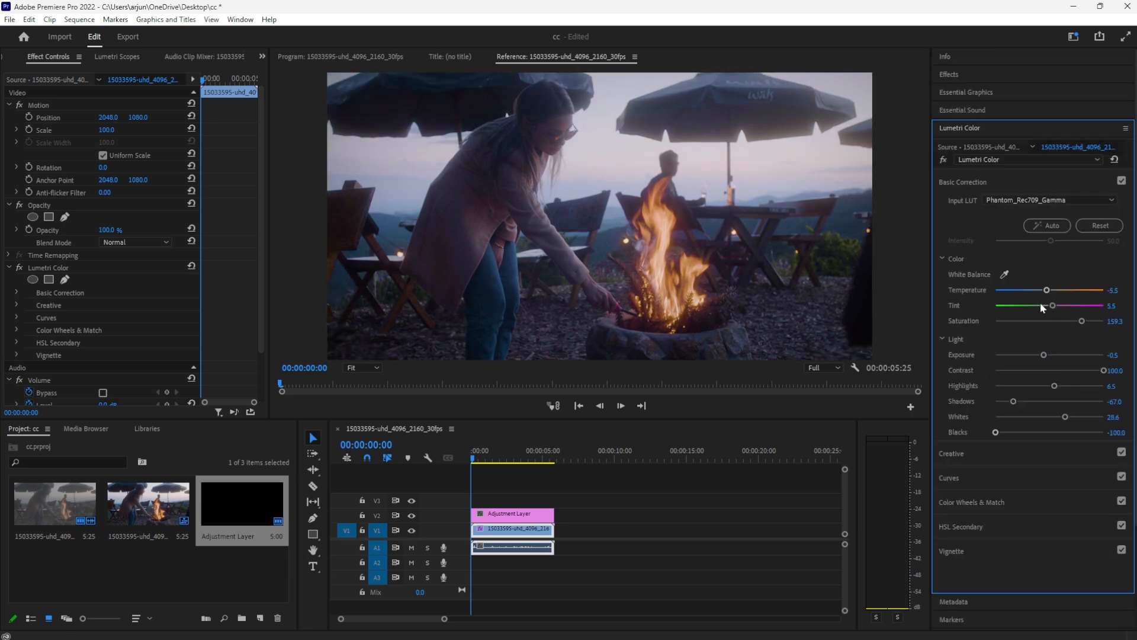
Cut the Lumetri Color effect from the campfire clip and paste it onto the adjustment layer on V2
scroll(93, 168, "down", 2)
left_click(55, 210)
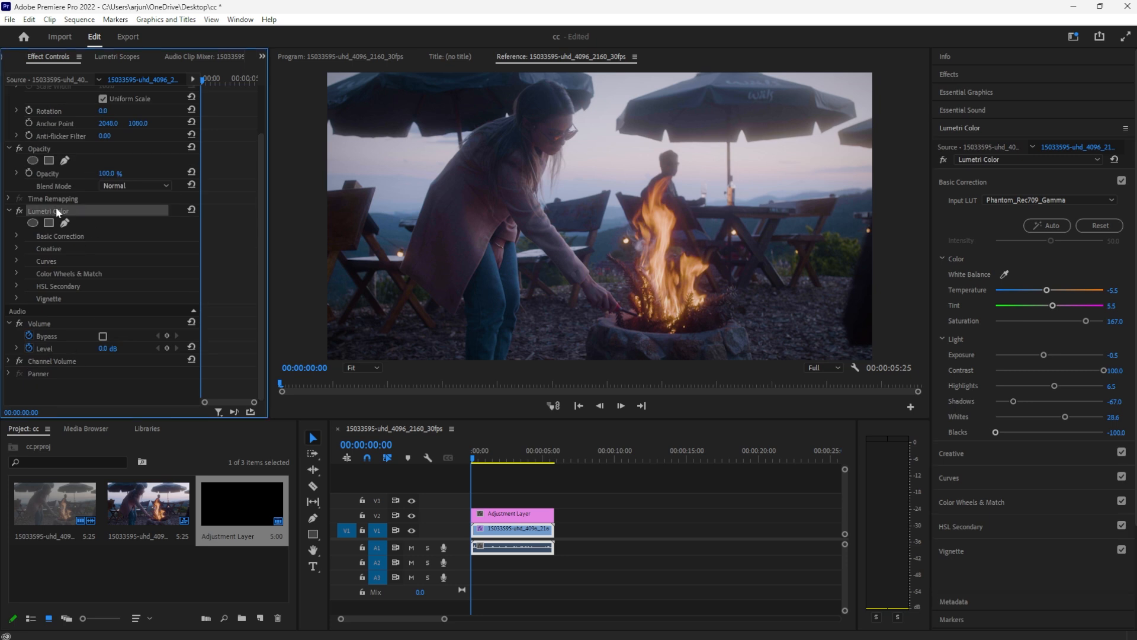
right_click(57, 210)
left_click(92, 267)
left_click(513, 515)
right_click(84, 315)
left_click(118, 400)
left_click(513, 515)
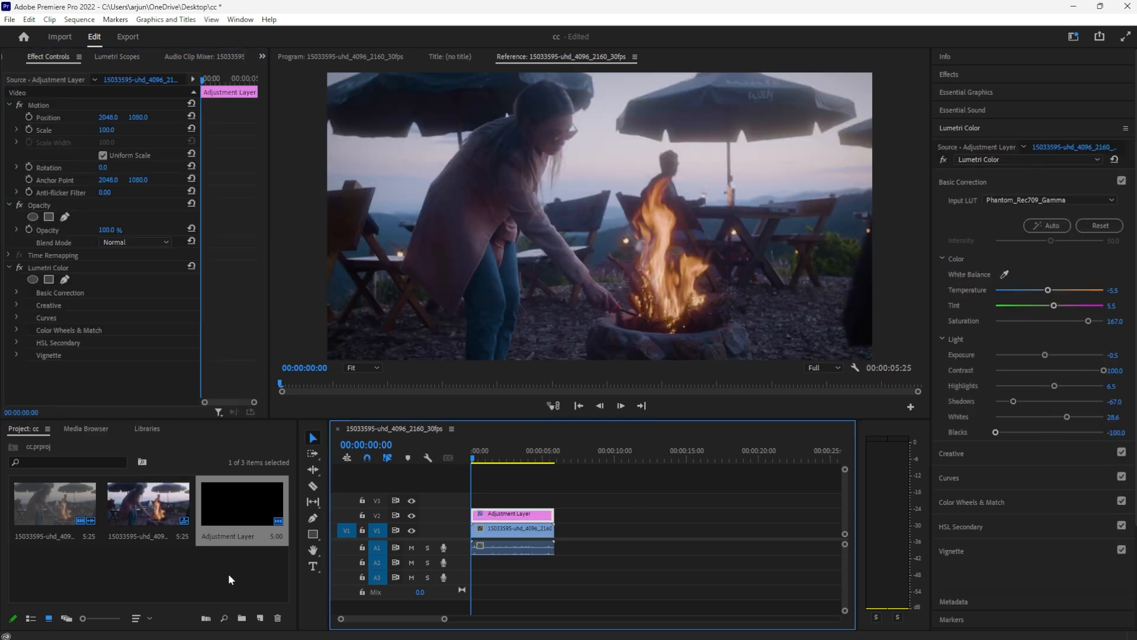
Place a second adjustment layer on V3 and extend it to the campfire clip's end
left_click_drag(239, 510, 475, 501)
left_click_drag(542, 501, 555, 501)
Apply Levels to the V3 adjustment layer with RGB Black Input 9, White Input 213, Black Output 9 and White Output 235
left_click(981, 76)
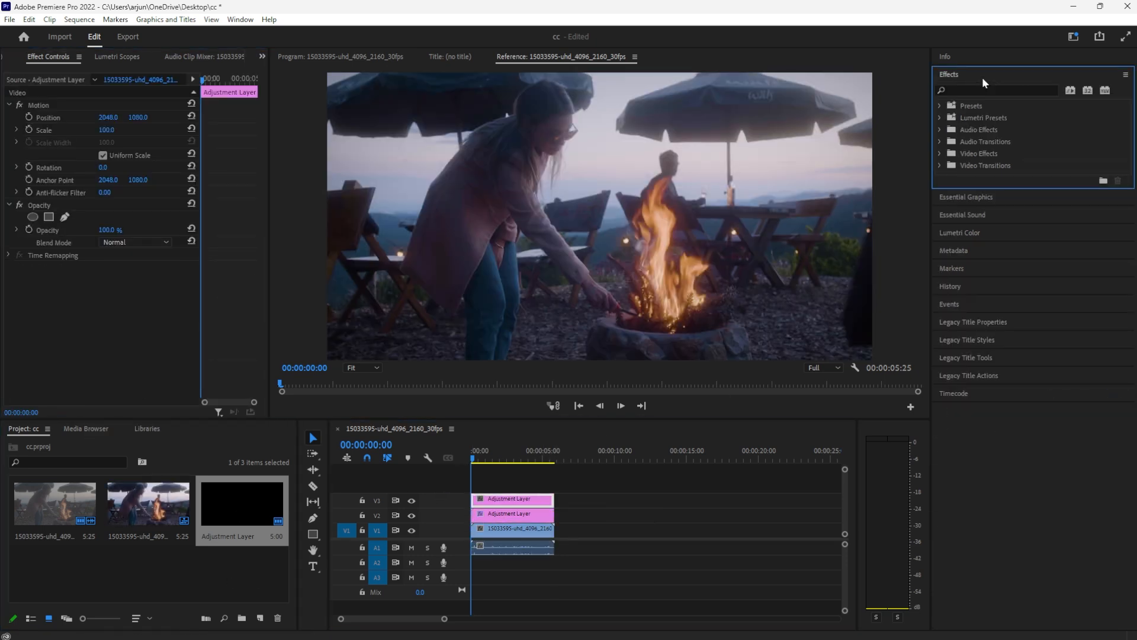
left_click(941, 154)
left_click(947, 165)
left_click_drag(983, 188, 513, 499)
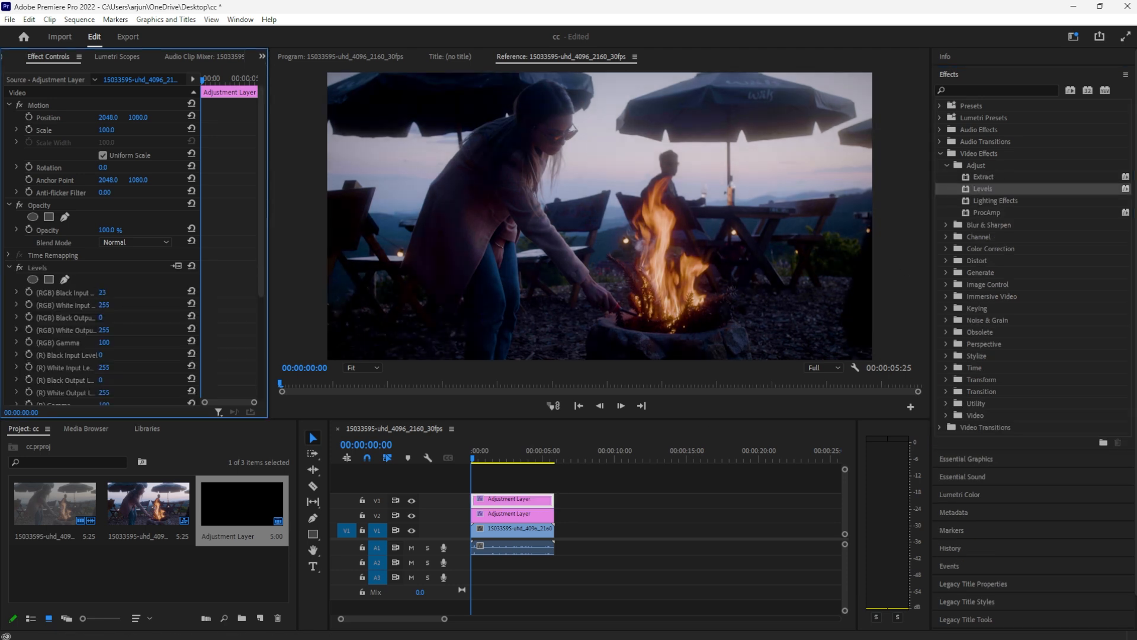
left_click_drag(104, 305, 100, 305)
mouse_move(100, 318)
left_mouse_down()
mouse_move(114, 318)
mouse_move(103, 317)
left_mouse_up()
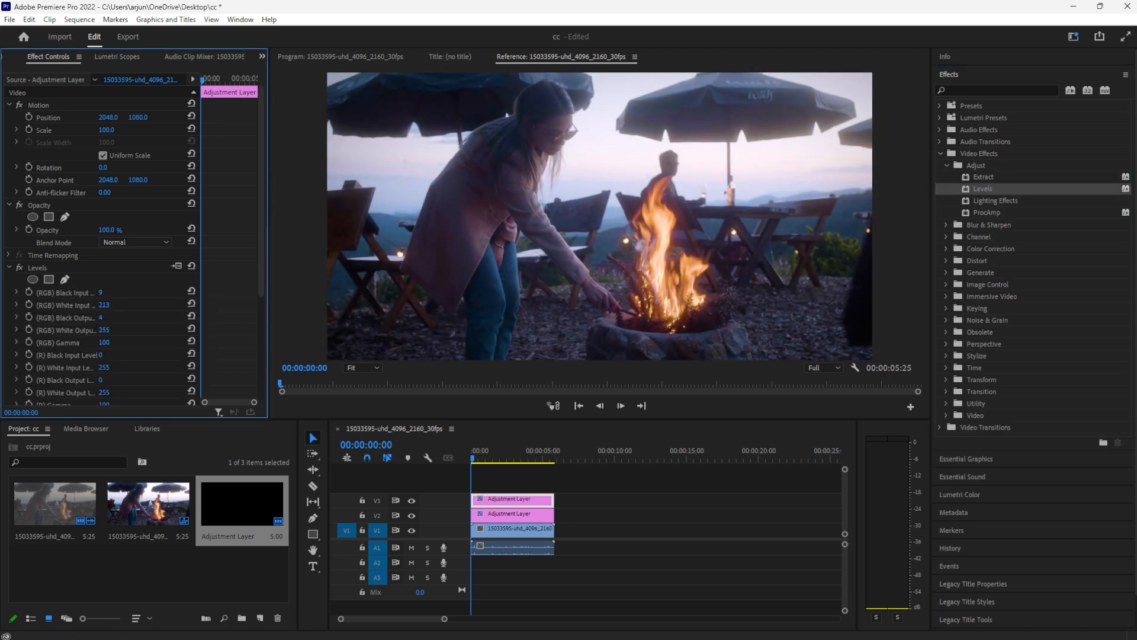
Apply Brightness & Contrast to the V3 adjustment layer, set Brightness to 10.0 and raise Contrast
left_click(946, 249)
left_click_drag(1005, 272, 528, 499)
scroll(105, 332, "down", 10)
left_click_drag(102, 360, 161, 373)
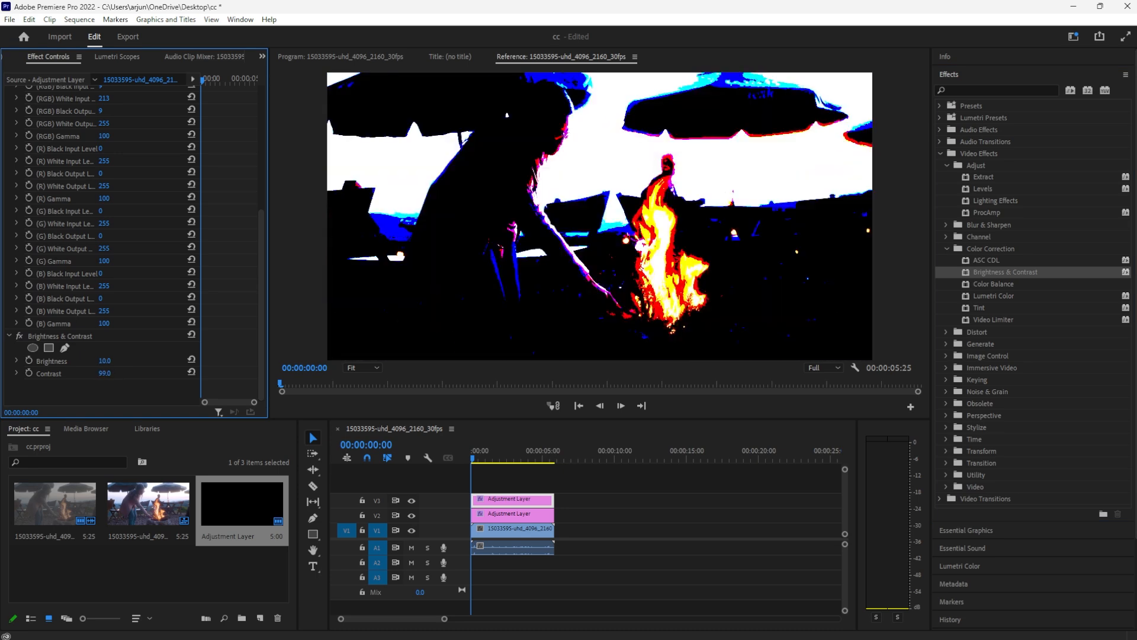